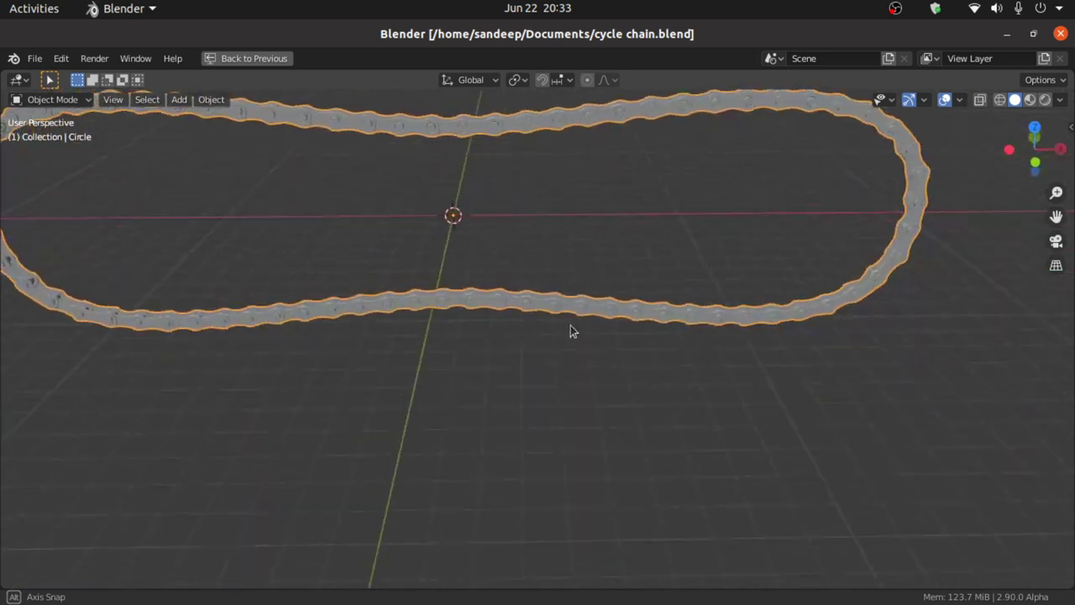
Start a new General file and delete the default camera, cube and light.
click(32, 60)
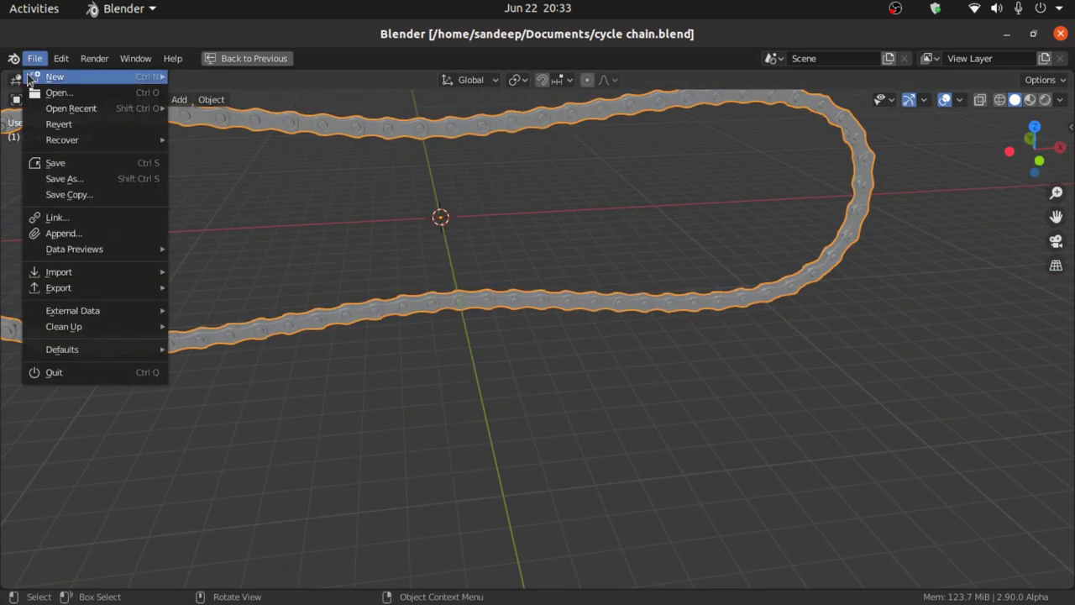
mouse_move(33, 80)
click(207, 76)
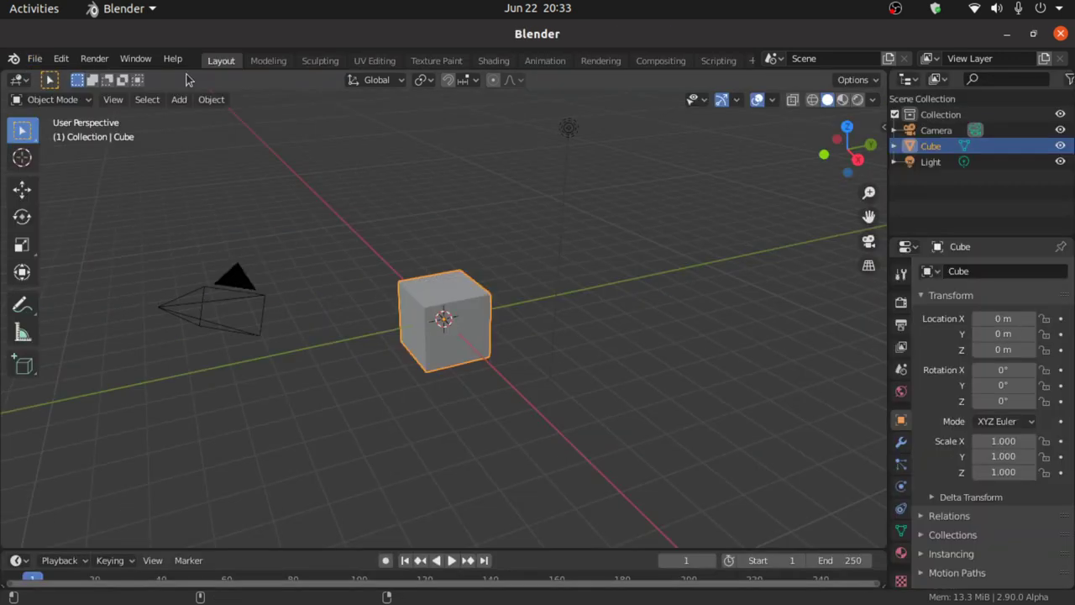
drag(142, 168, 636, 404)
key(Delete)
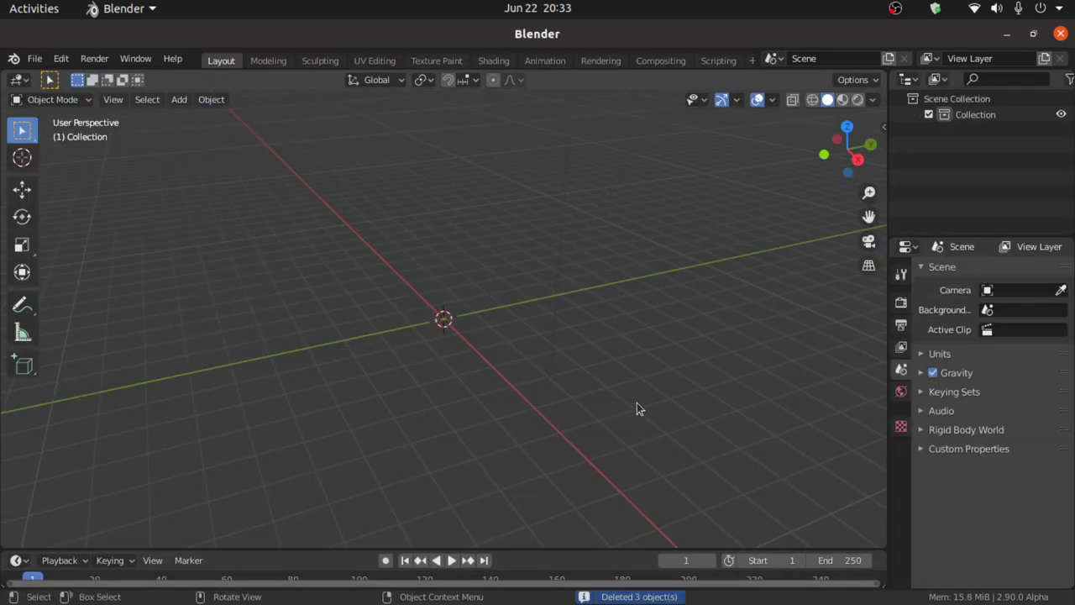
Switch to the front orthographic view and add a mesh circle at the origin.
key(KP_1)
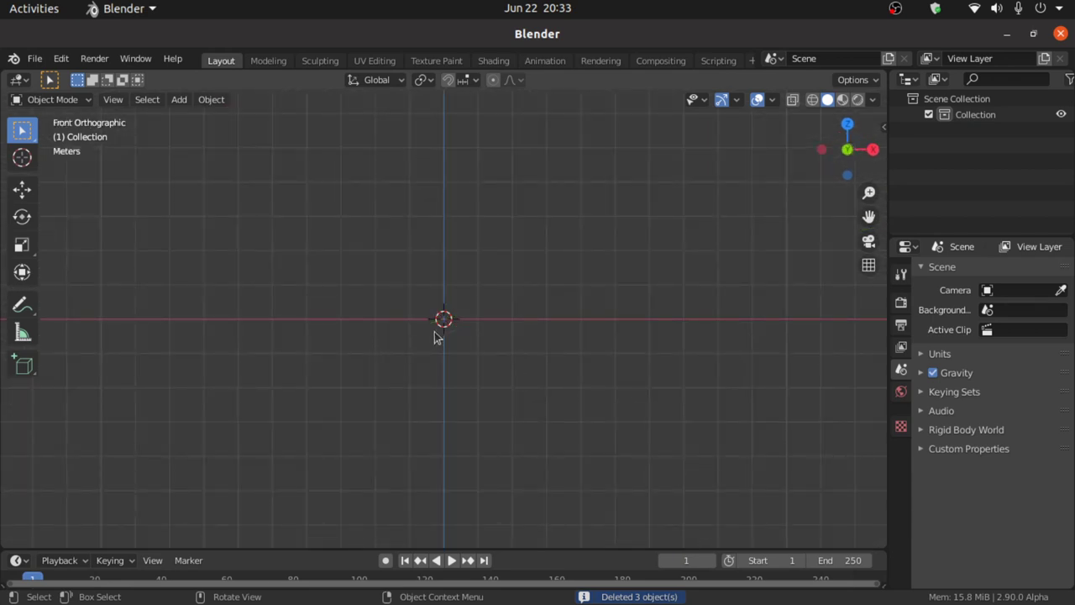
scroll(435, 336, up, 4)
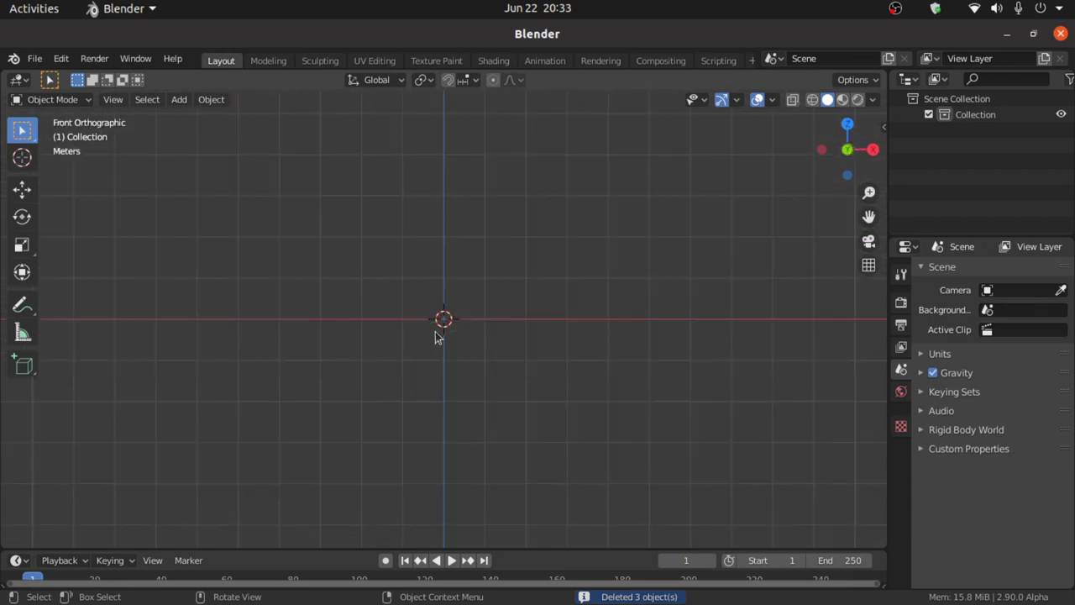
click(178, 103)
mouse_move(188, 117)
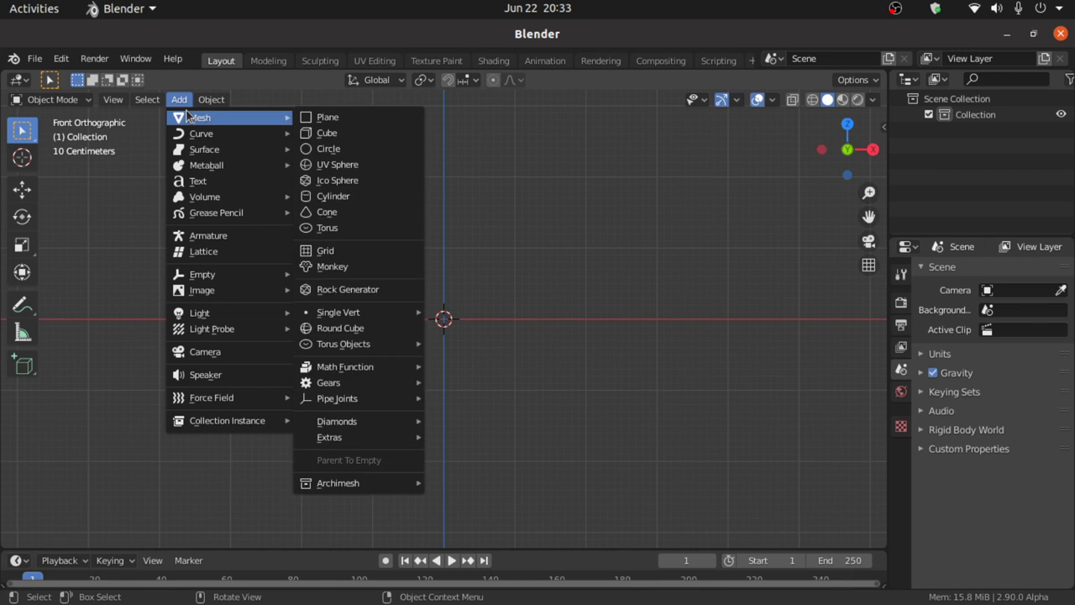
click(336, 150)
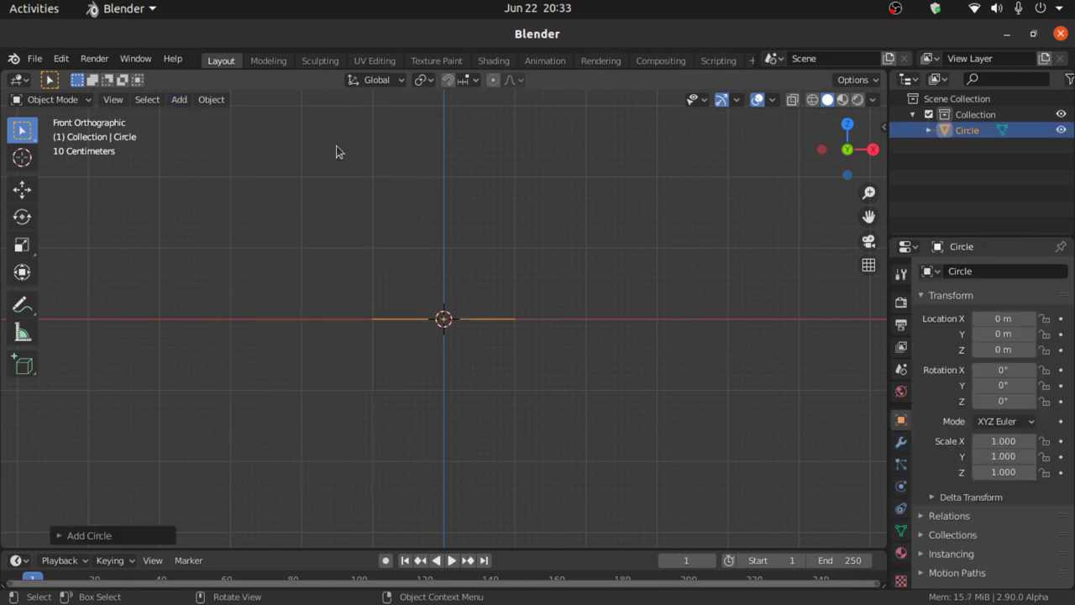
In Edit Mode, rotate the whole circle 90° about the X axis so it faces the front view.
click(53, 100)
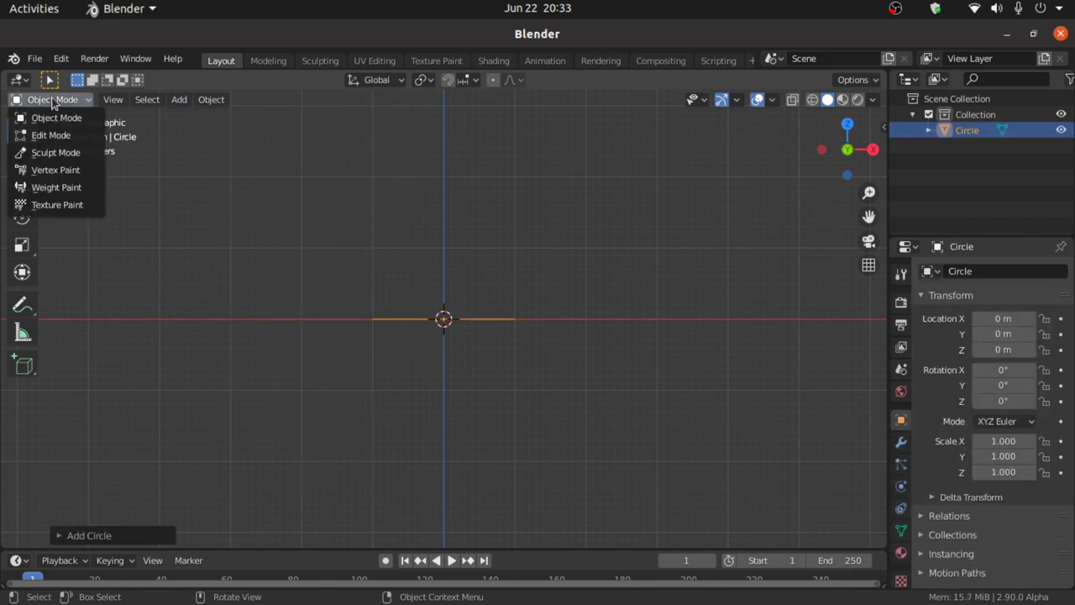
click(52, 137)
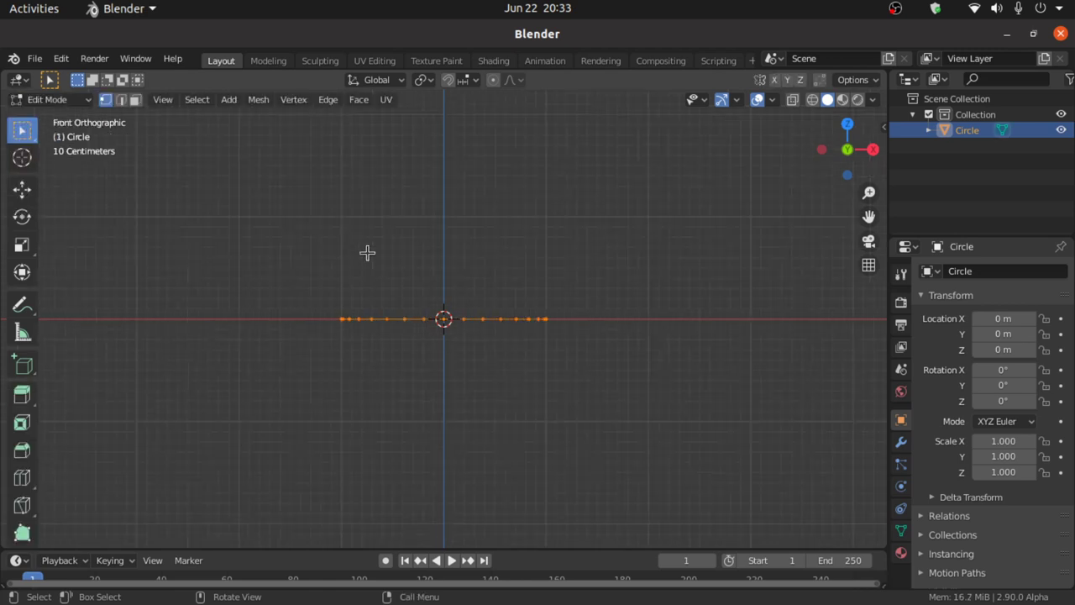
key(r)
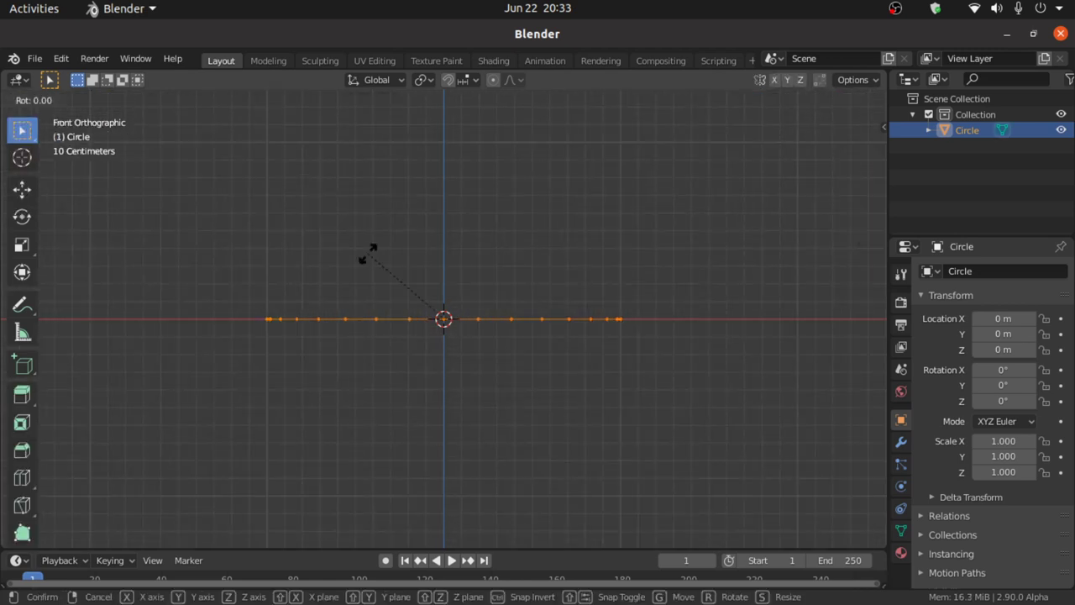
text(x90)
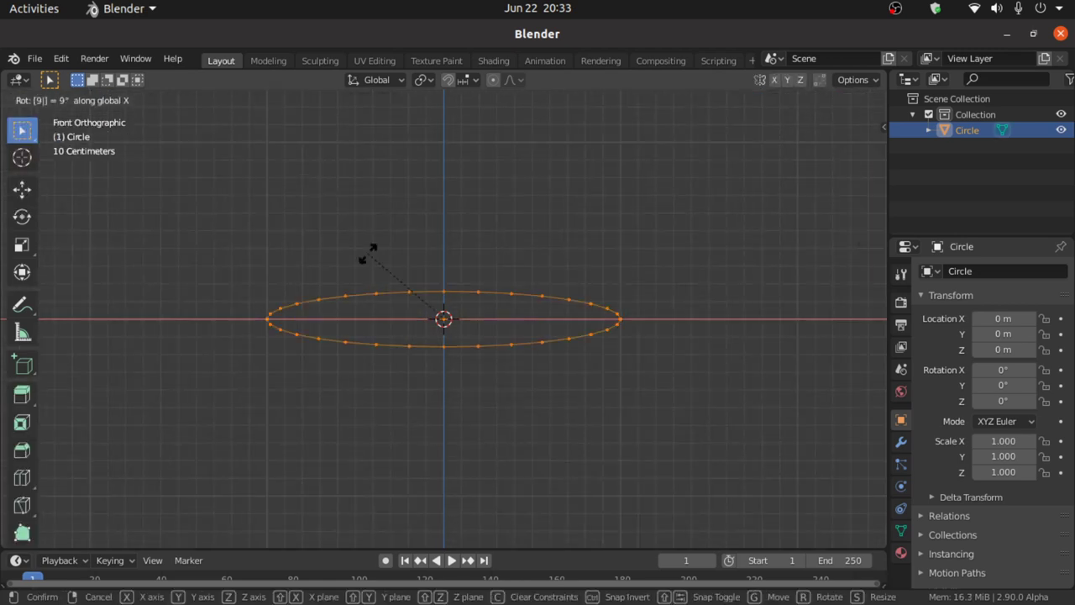
key(Return)
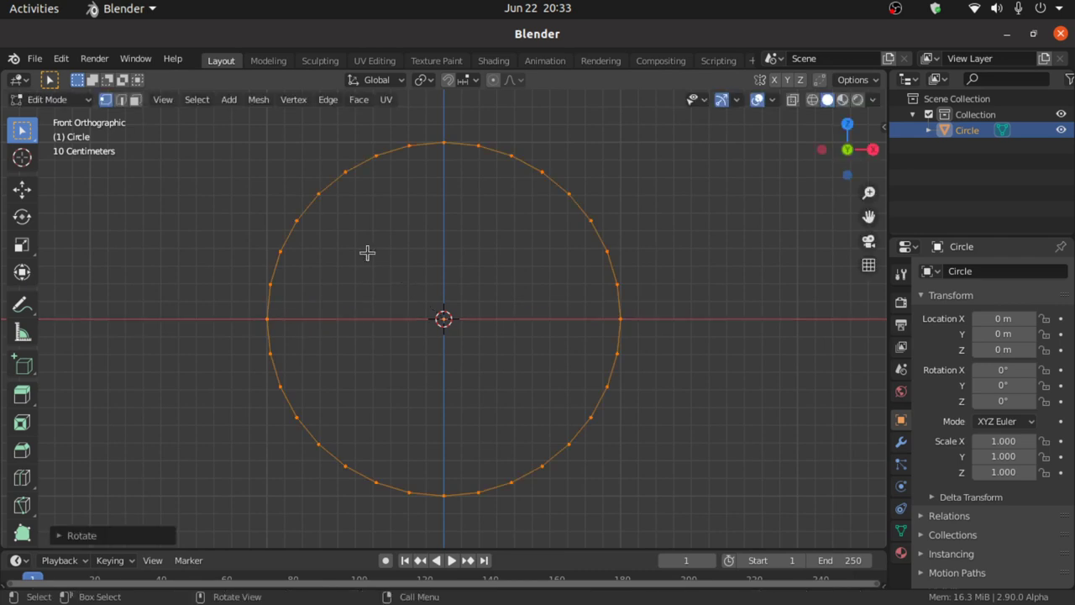
With proportional editing at size 1.95, scale the circle's topmost and bottommost vertices along Z to about 0.23 to pinch its middle.
click(493, 80)
click(465, 192)
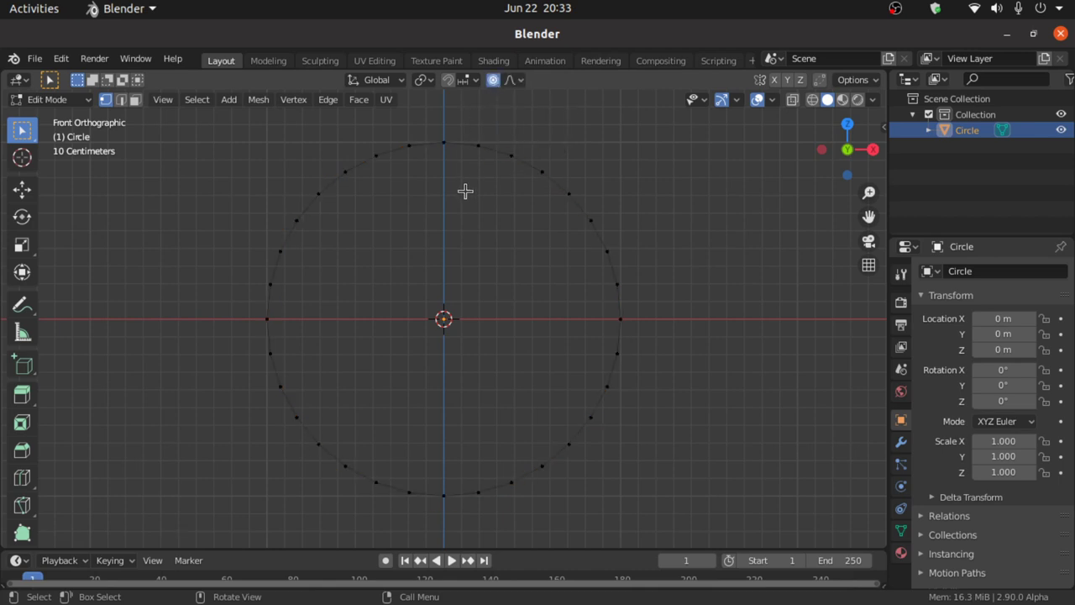
click(443, 142)
shift+click(444, 494)
key(s)
key(z)
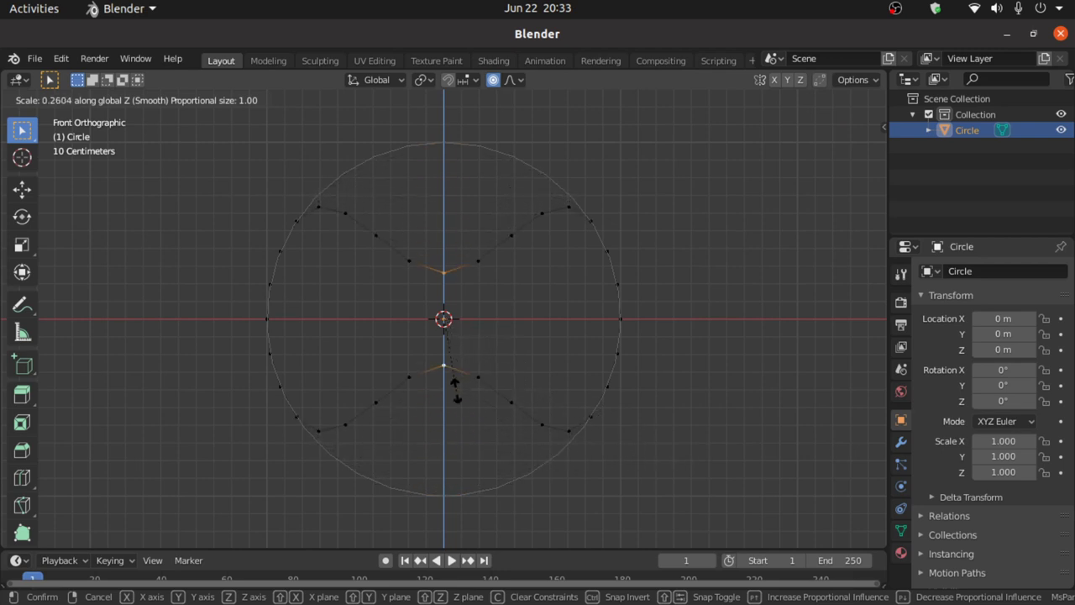
scroll(454, 383, down, 3)
scroll(455, 383, down, 2)
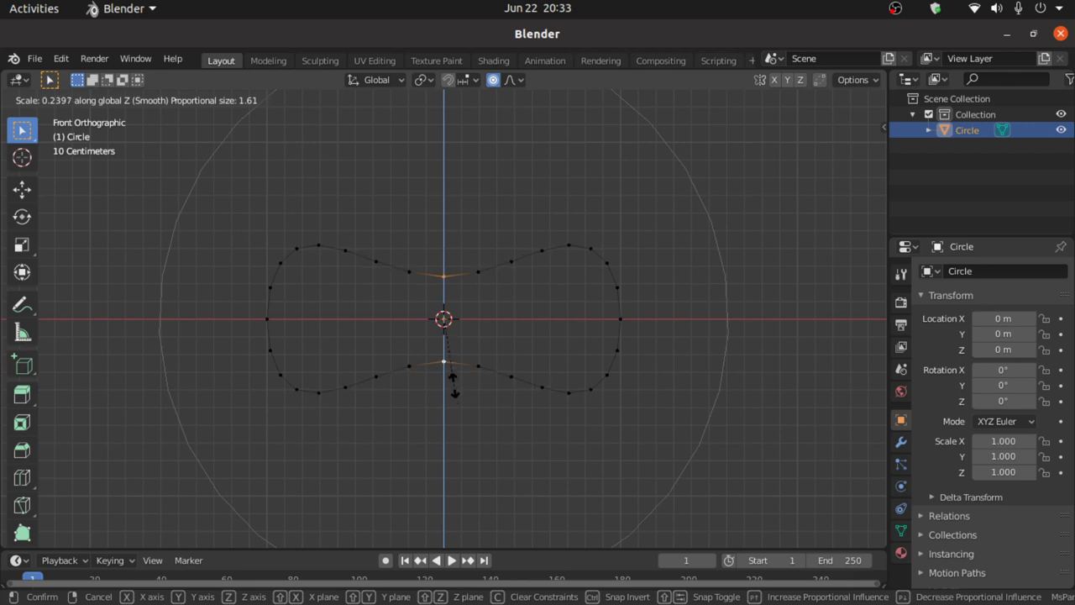
scroll(455, 383, down, 2)
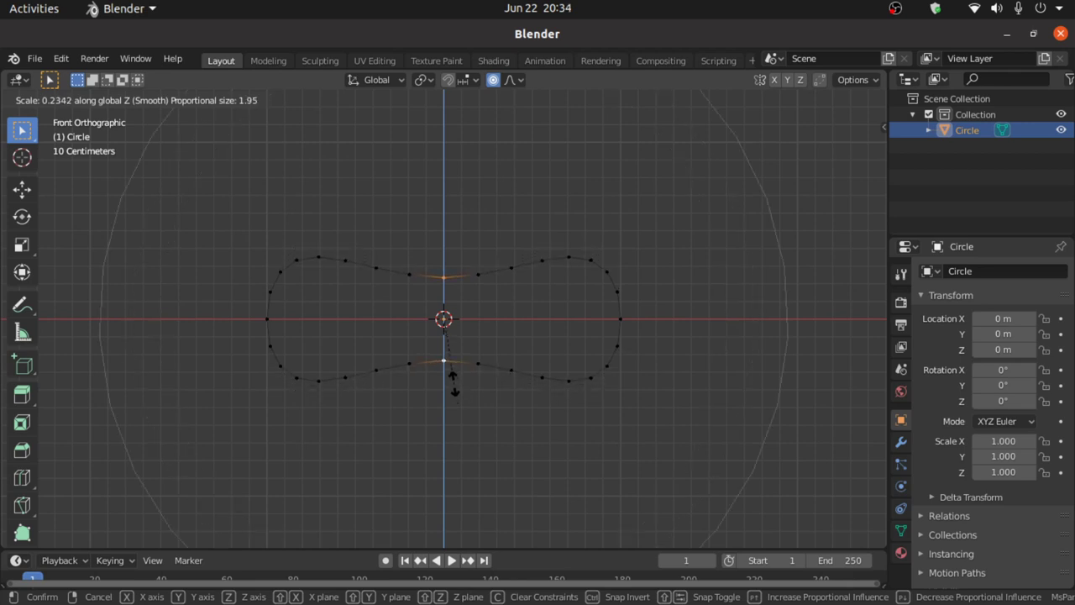
click(454, 384)
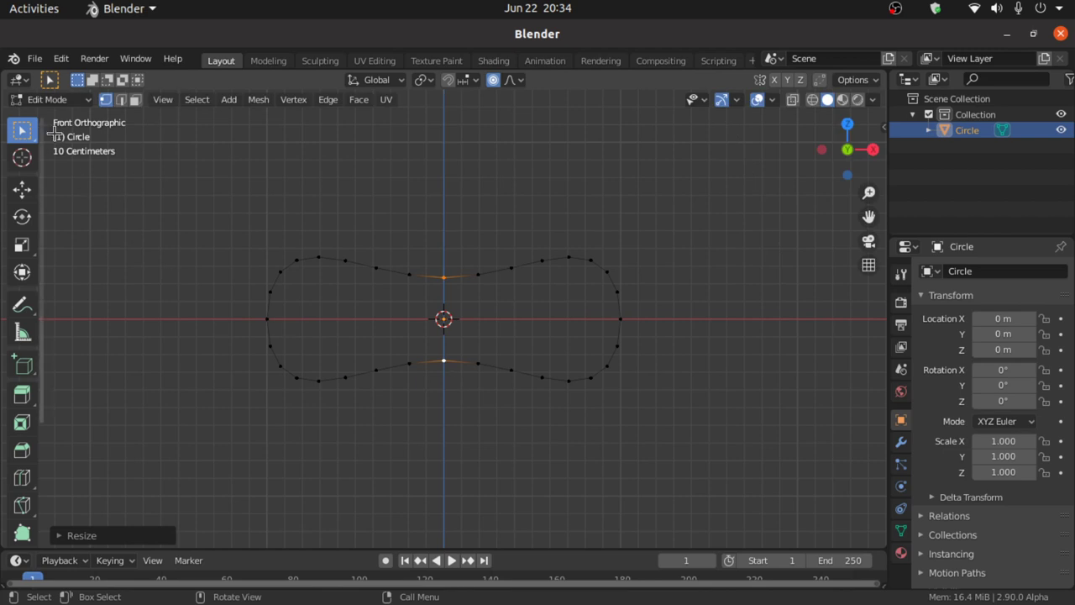
Return to Object Mode and add a Subdivision Surface modifier to the pinched outline.
click(56, 102)
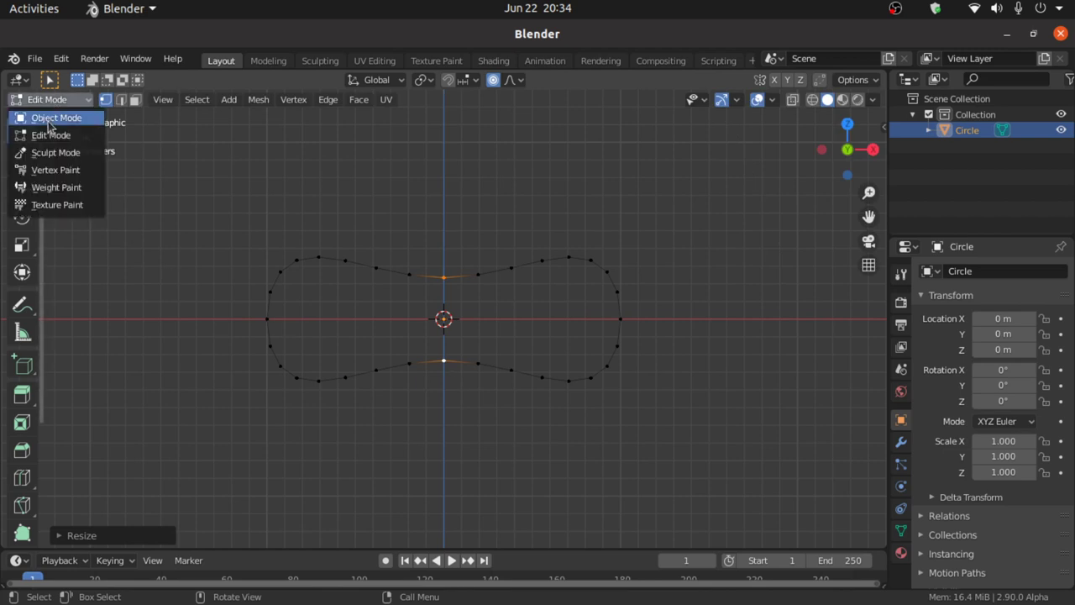
click(52, 119)
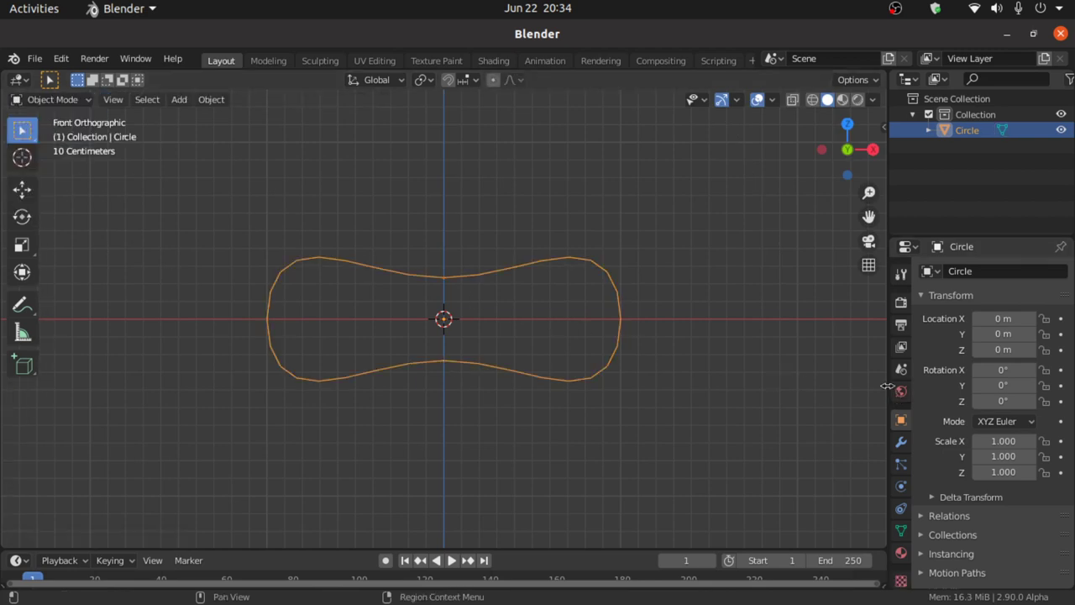
drag(888, 383, 837, 383)
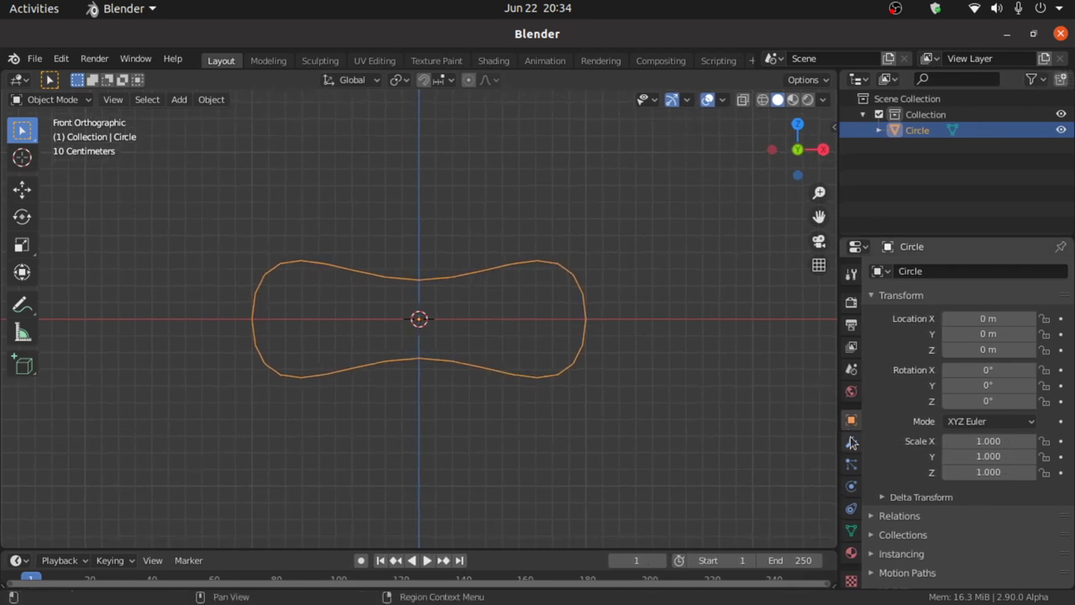
click(850, 444)
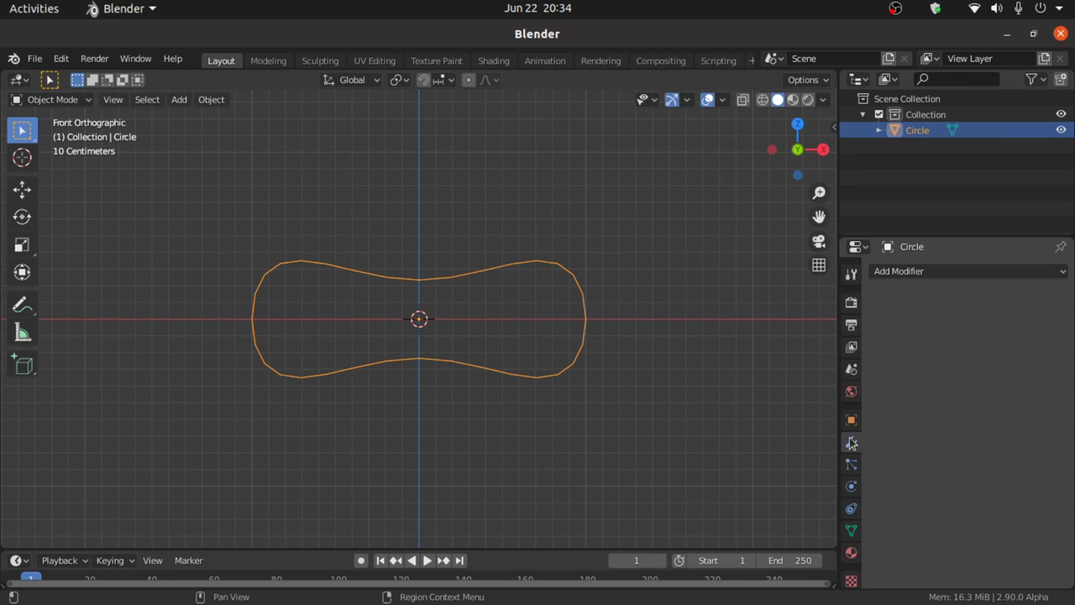
click(893, 273)
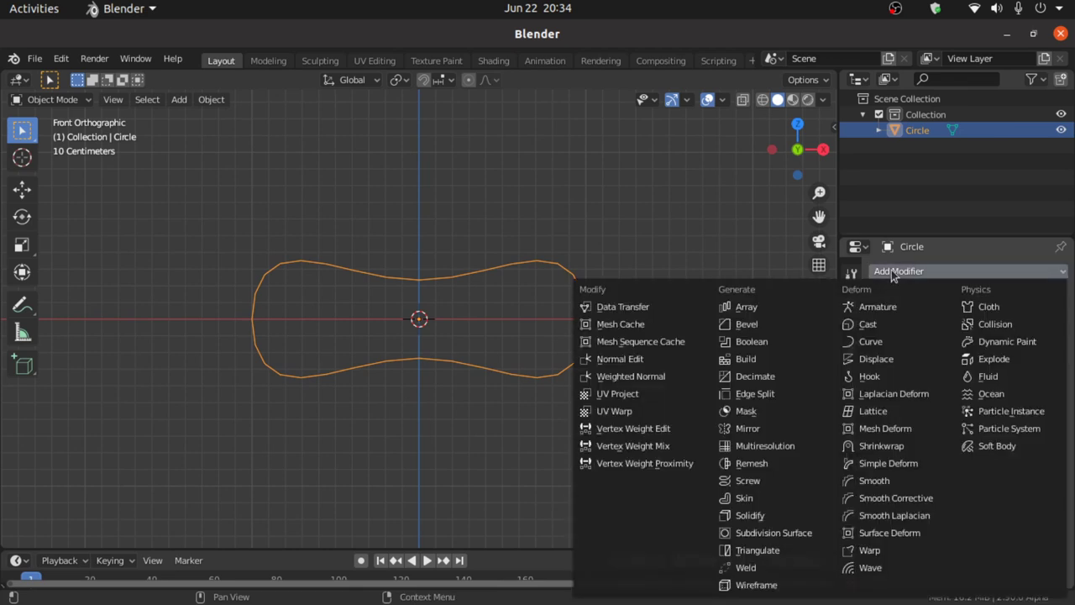
click(769, 536)
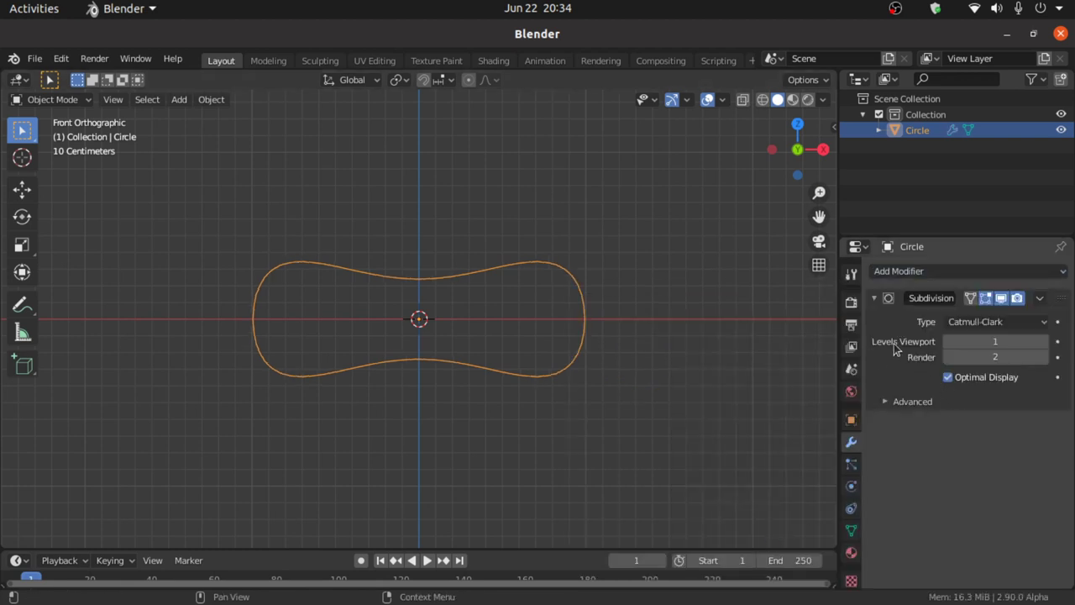
Set the Subdivision modifier's viewport level to 2 and apply the modifier.
click(1043, 342)
click(1041, 300)
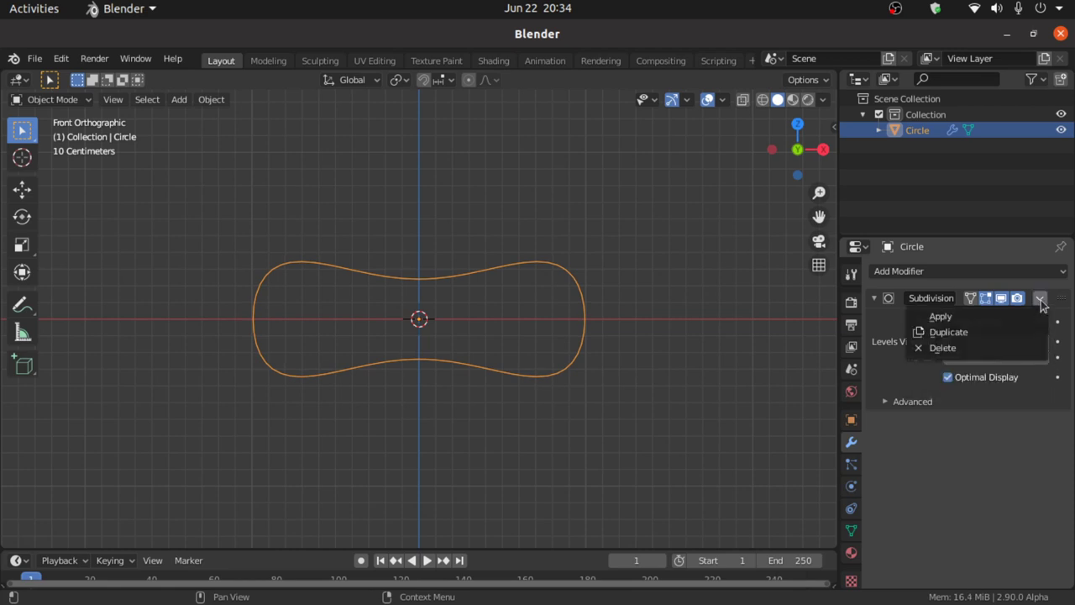
click(953, 325)
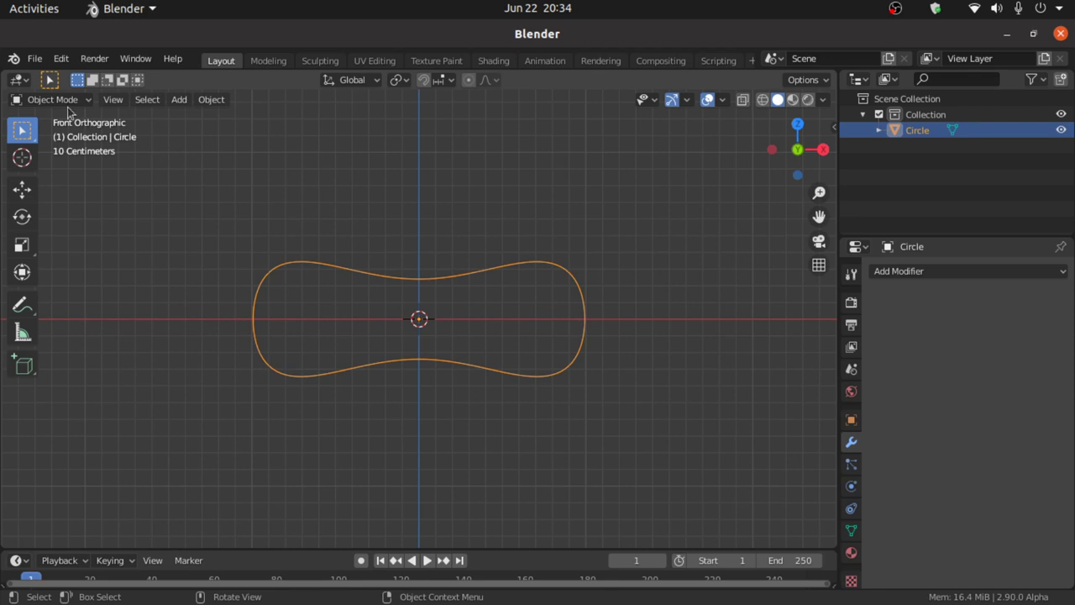
In Edit Mode, fill the entire smoothed outline with a face and turn off proportional editing.
click(53, 100)
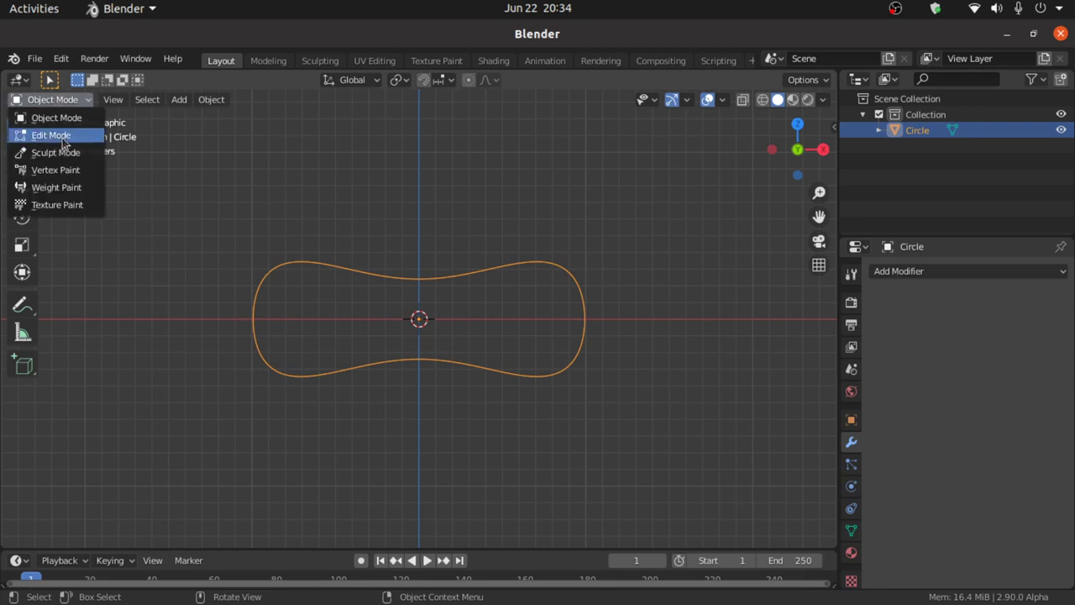
click(57, 135)
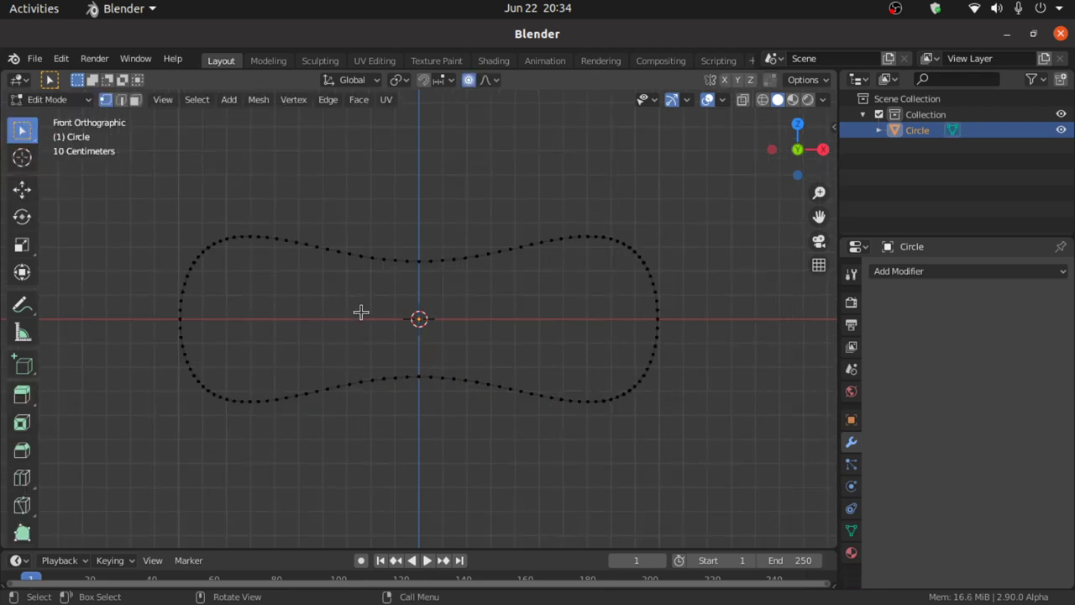
key(a)
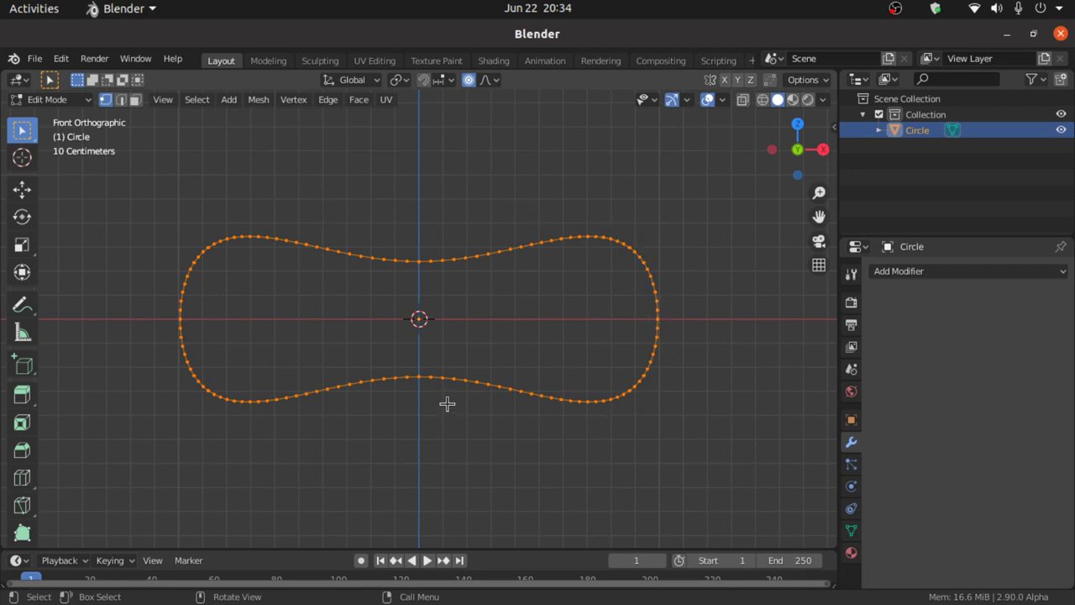
key(f)
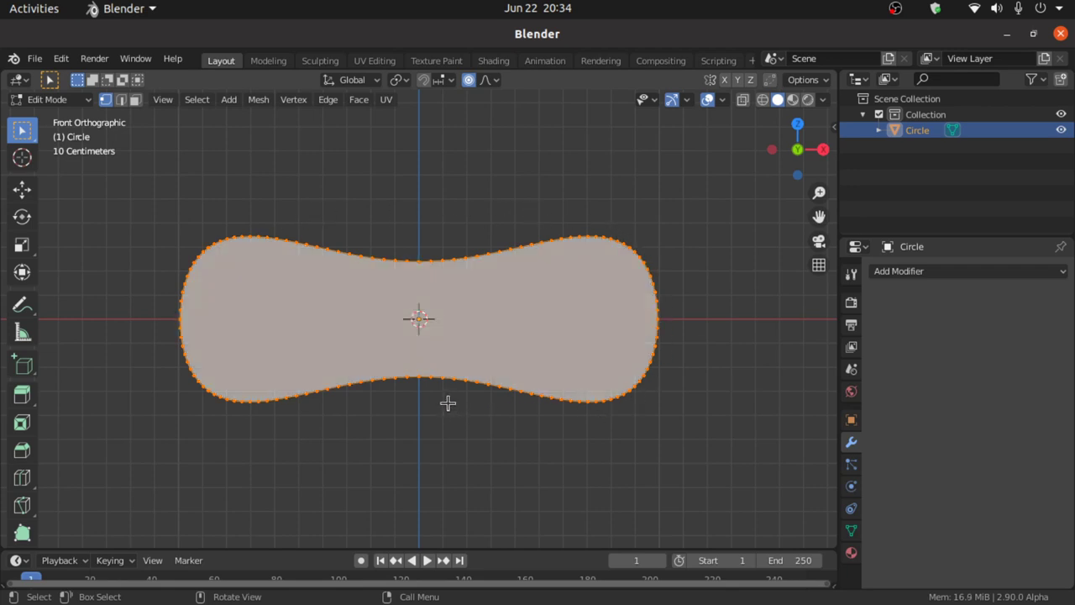
click(470, 82)
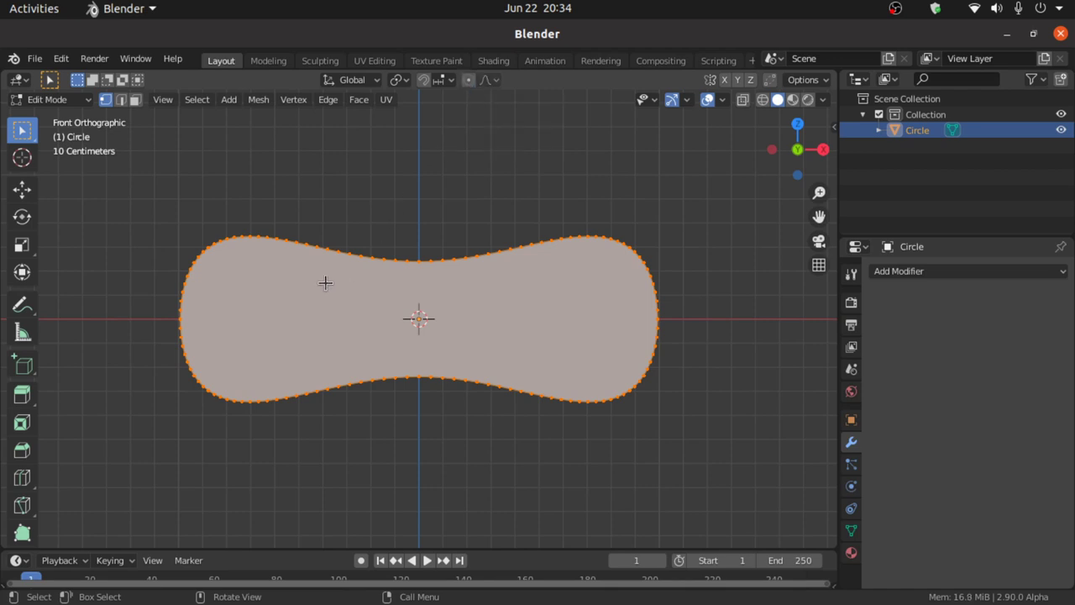
Add a cylinder to the plate mesh and rotate it 90° about the global X axis.
key(shift+a)
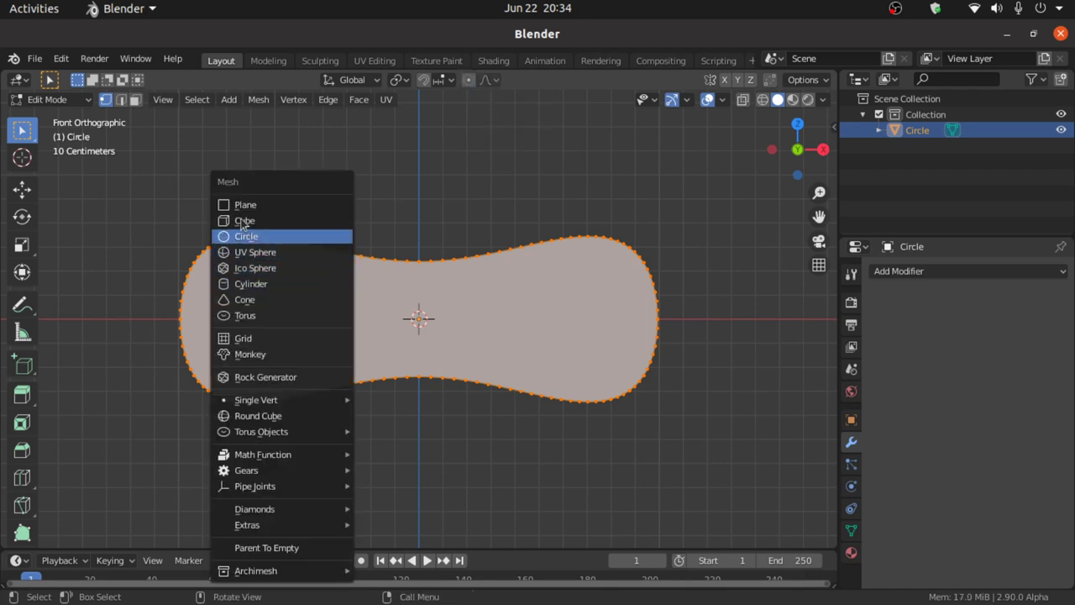
click(262, 284)
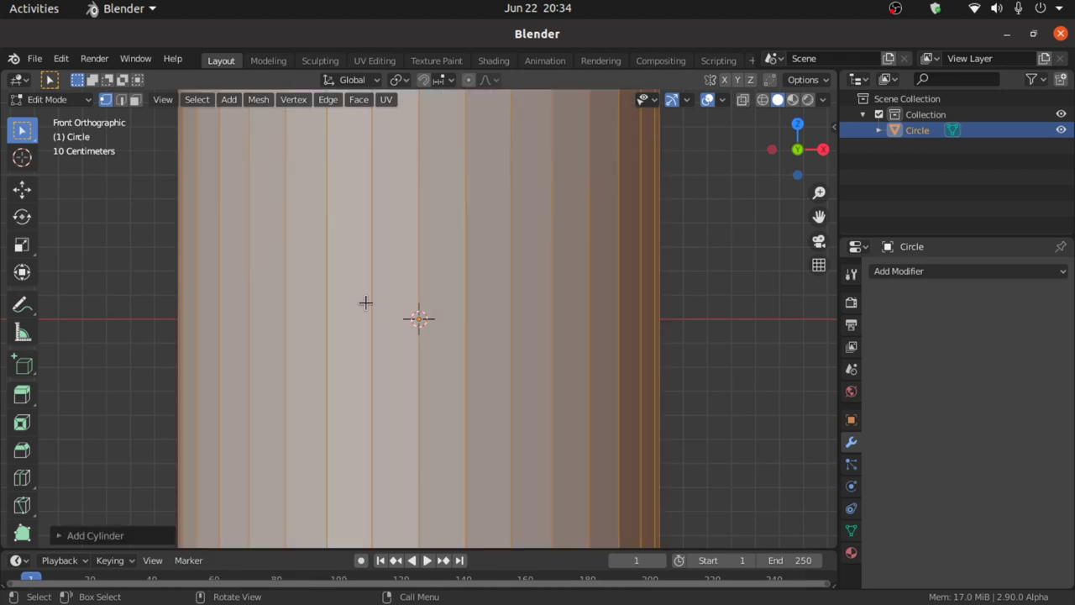
key(r)
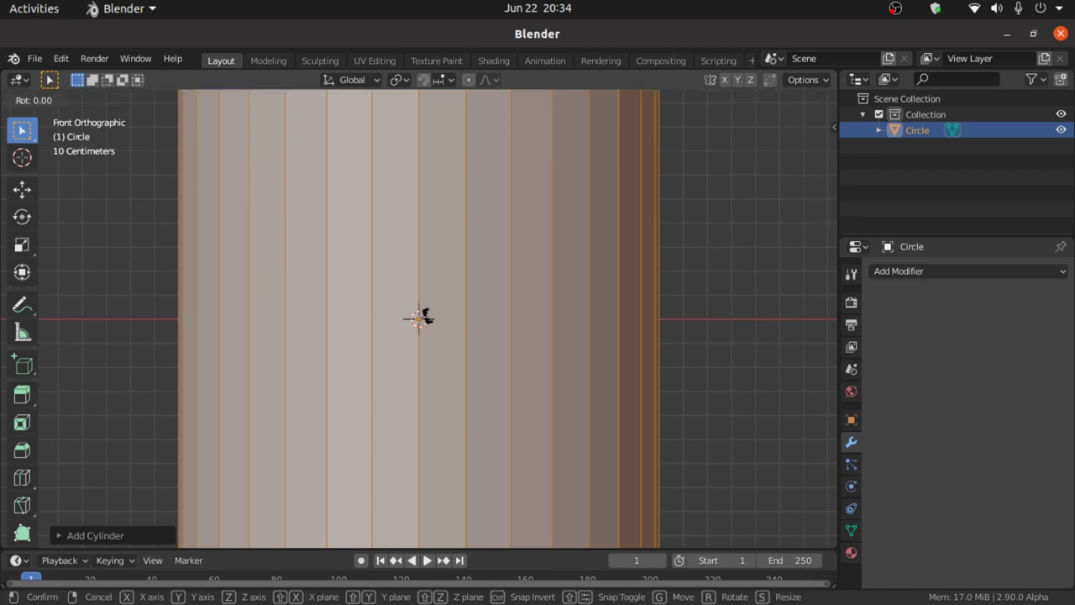
text(x)
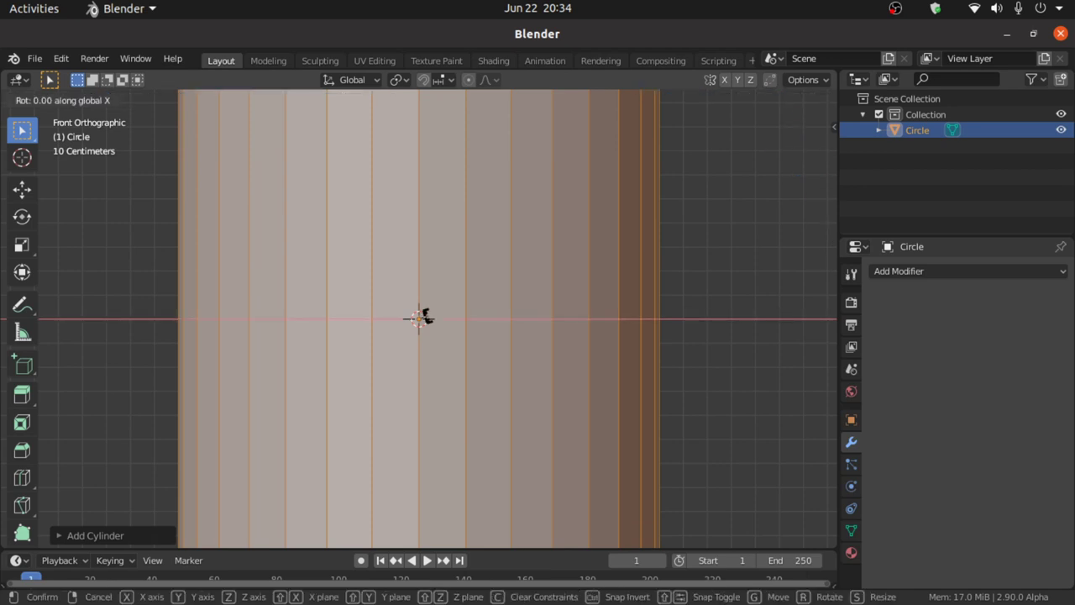
text(90)
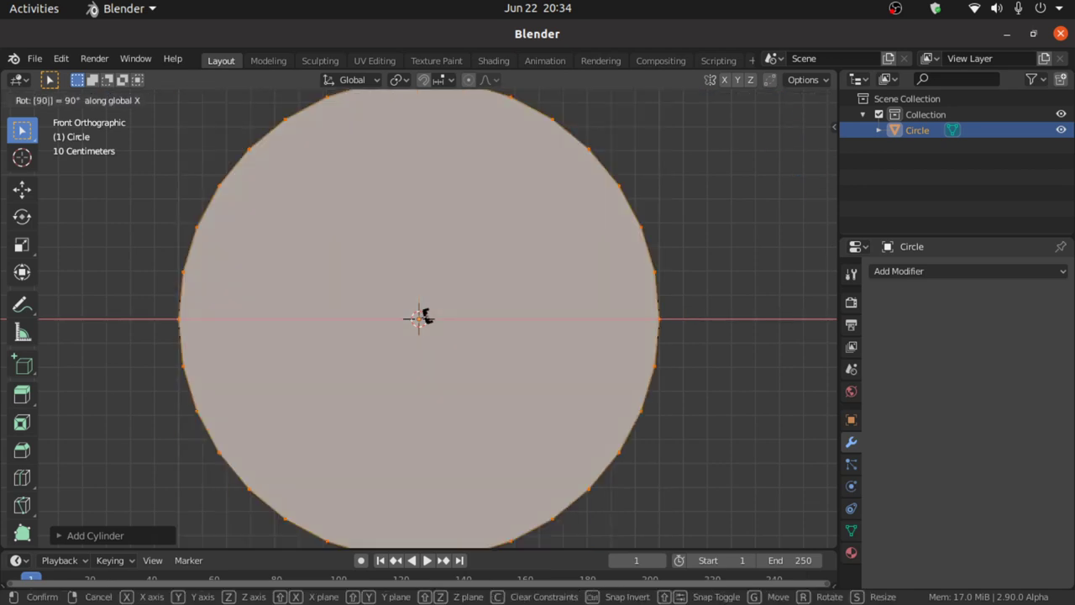
key(Return)
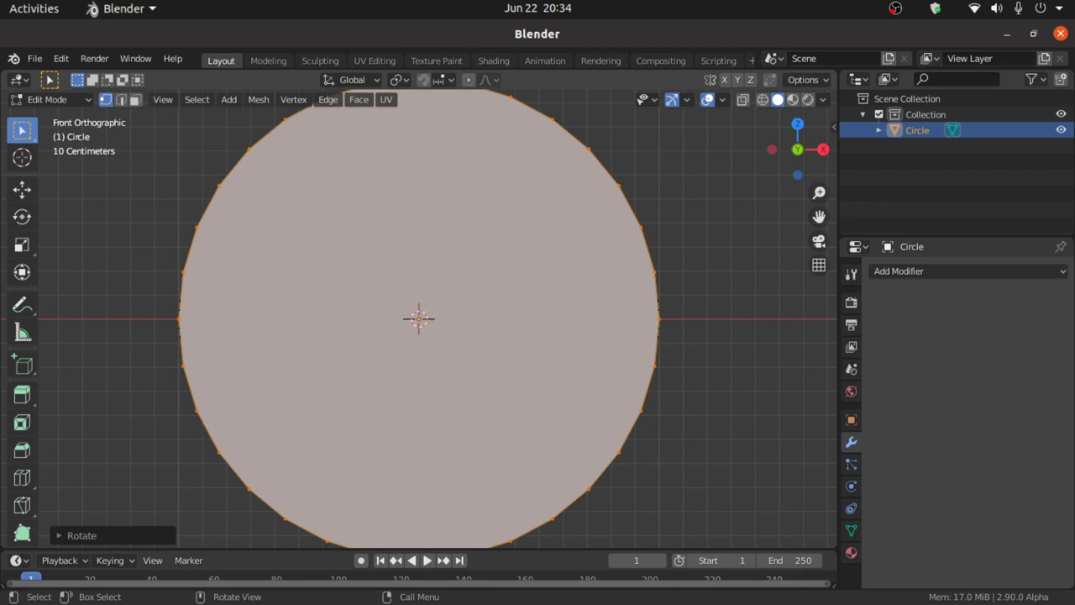
Scale the cylinder down uniformly until it fits inside the narrow middle of the plate with a small margin.
key(s)
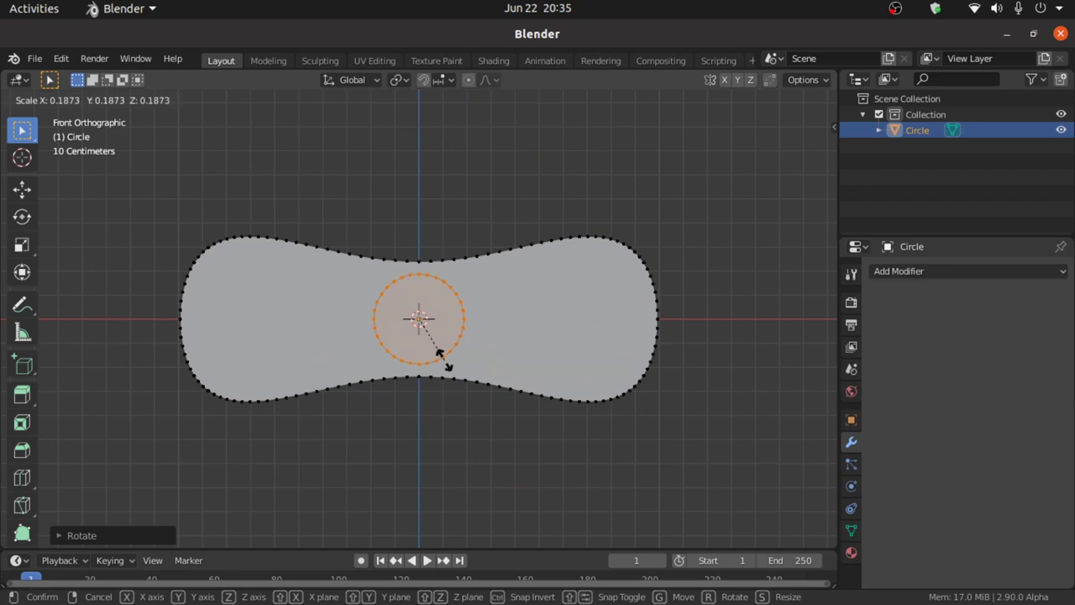
click(440, 355)
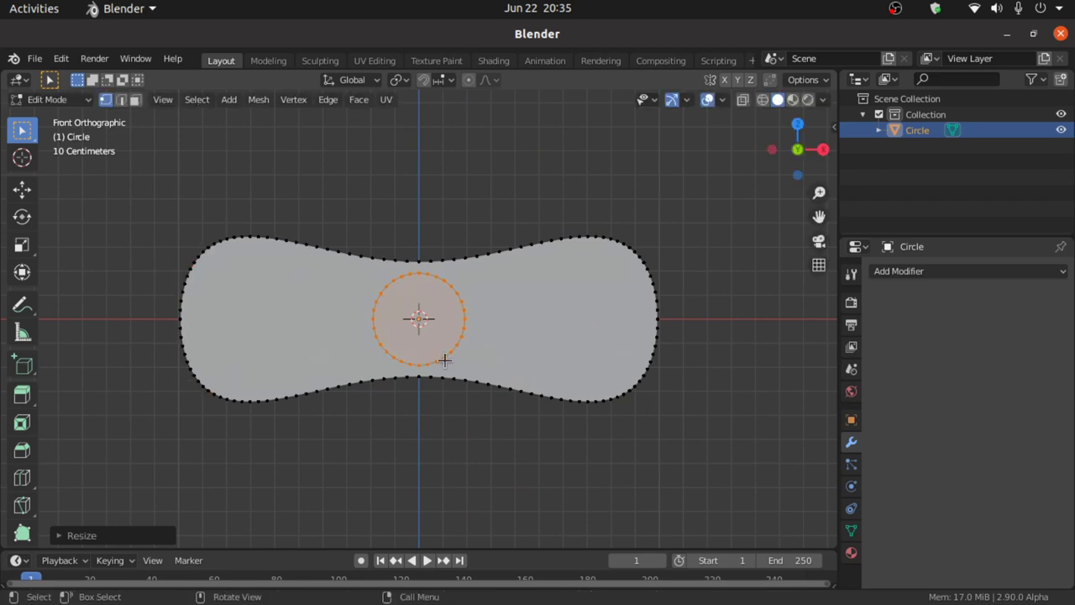
key(s)
click(468, 417)
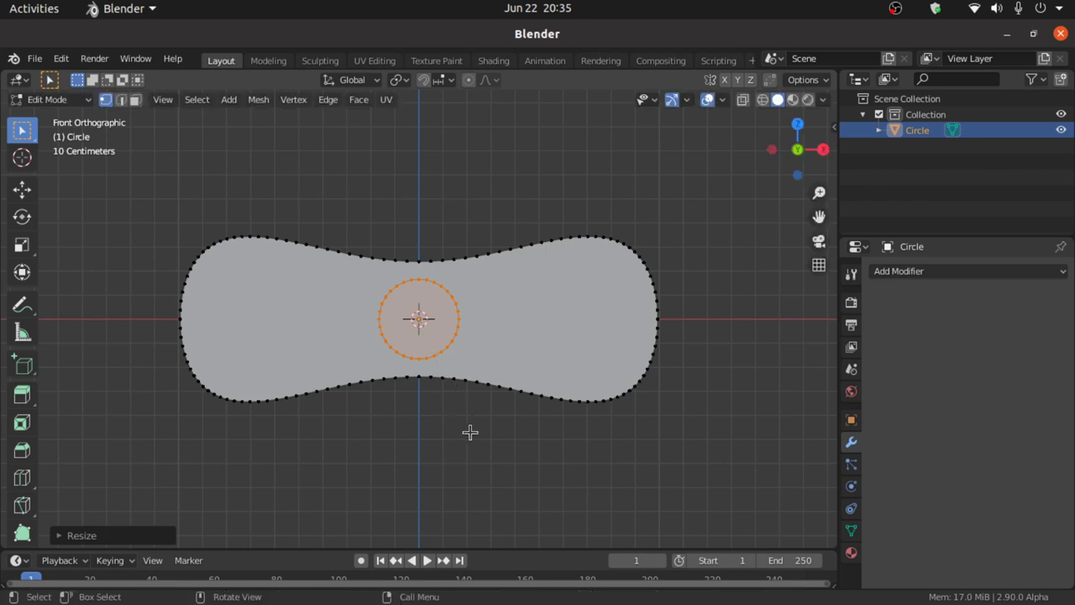
Move the cylinder along X into the plate's left lobe, setting the offset to exactly -0.65 m.
key(g)
key(x)
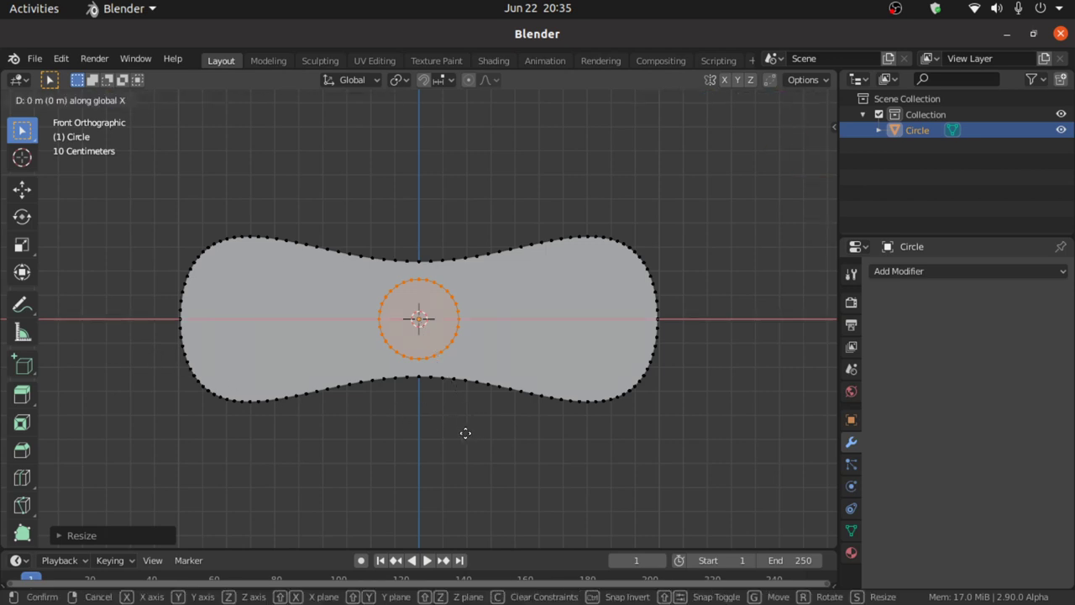
click(316, 419)
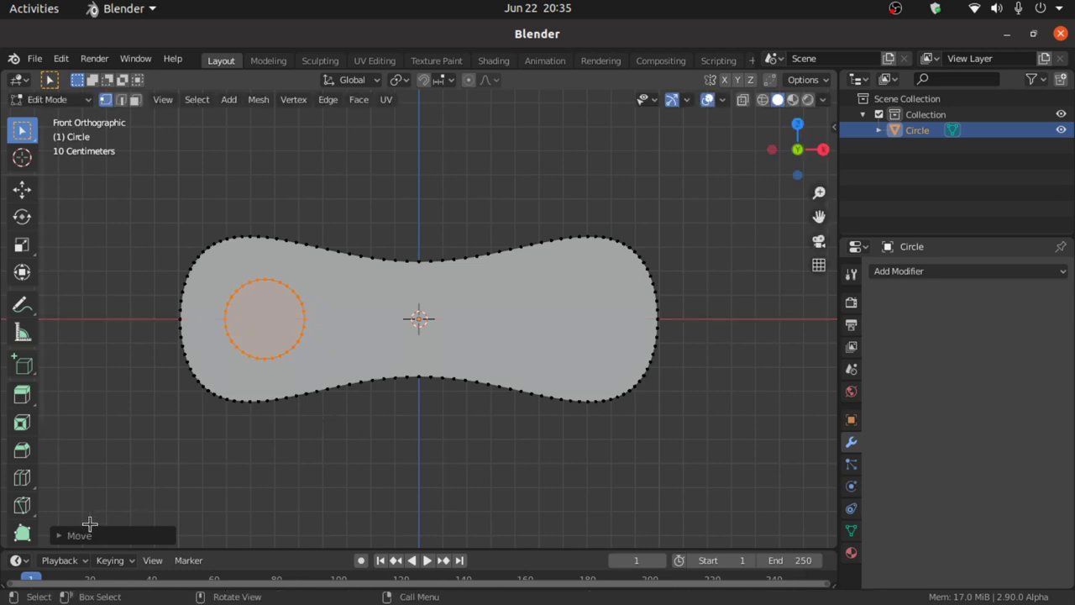
click(58, 537)
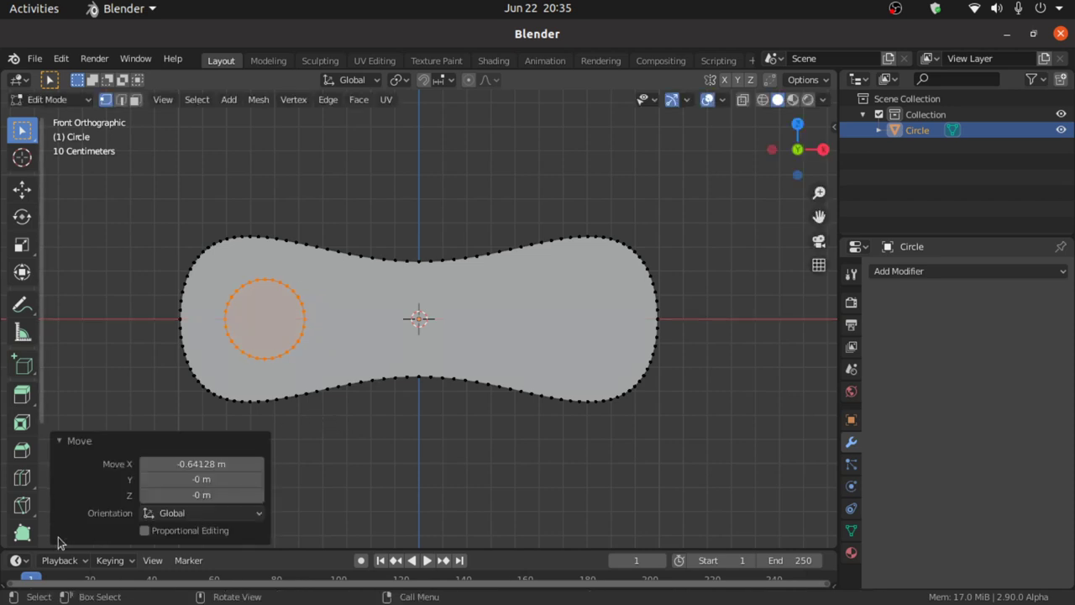
click(220, 463)
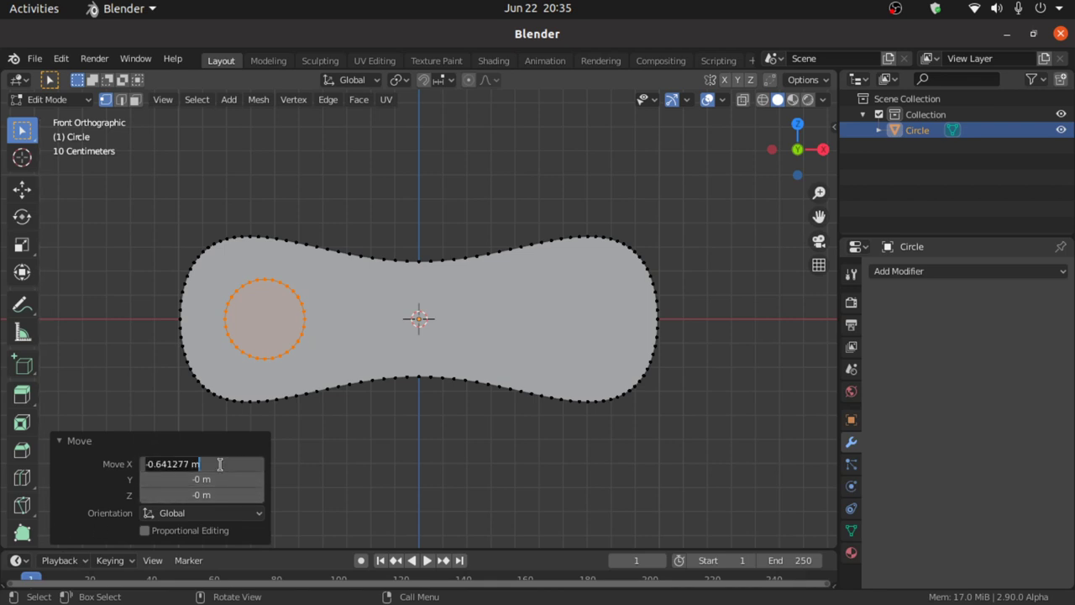
key(BackSpace)
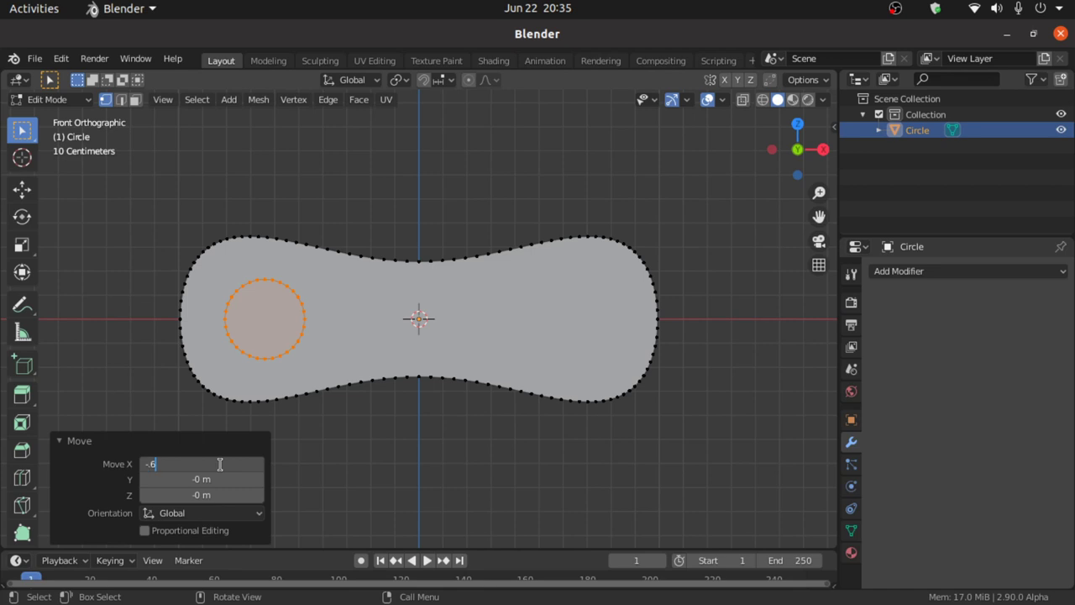
text(-.65)
key(Return)
Duplicate the cylinder and offset the copy about 1.3 m along X into the plate's opposite lobe.
key(g)
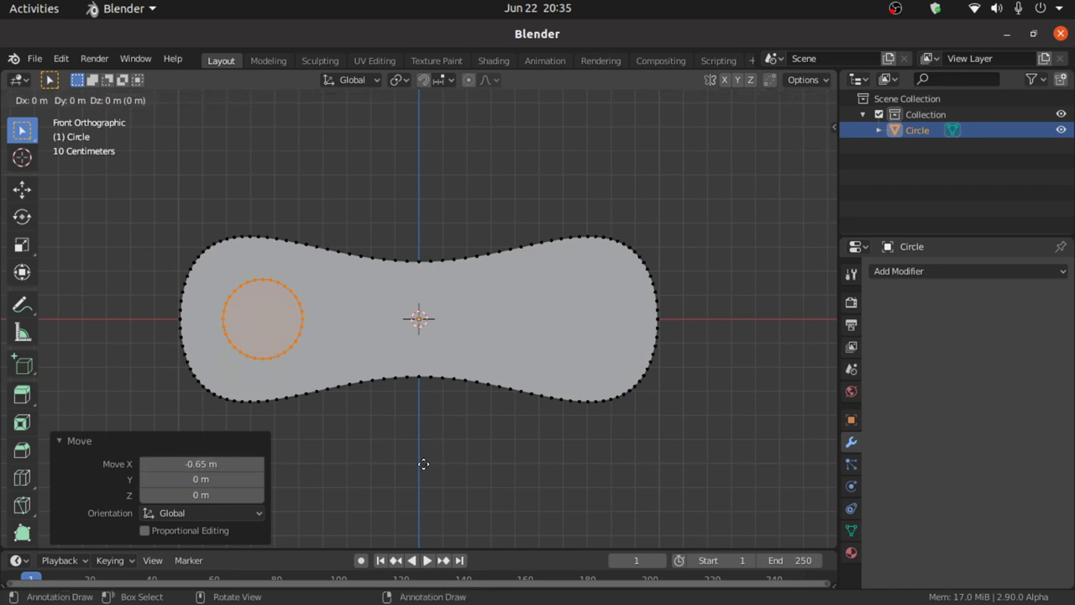
key(x)
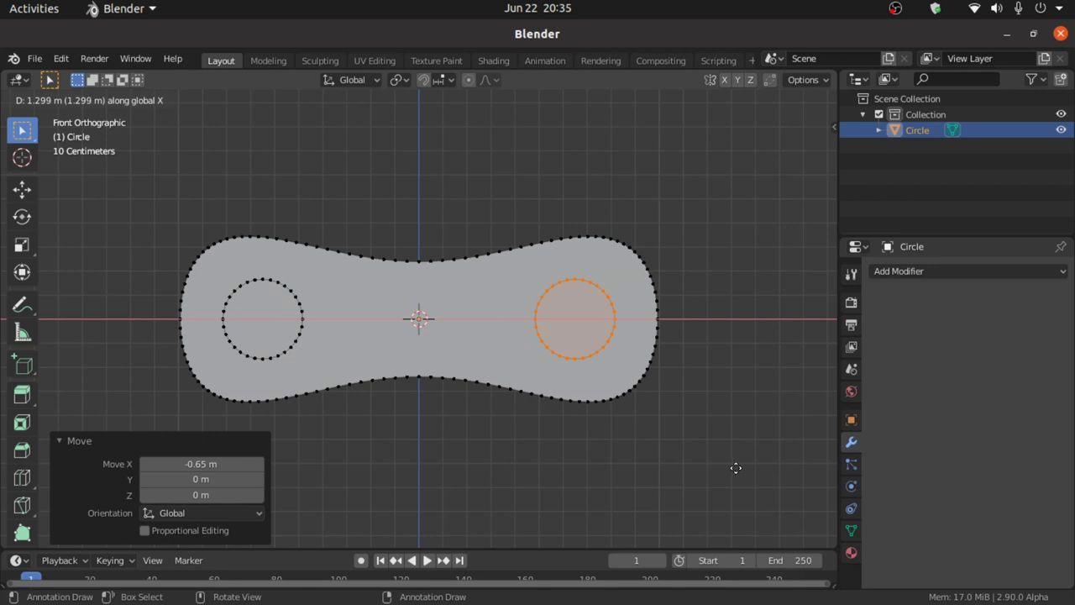
click(736, 468)
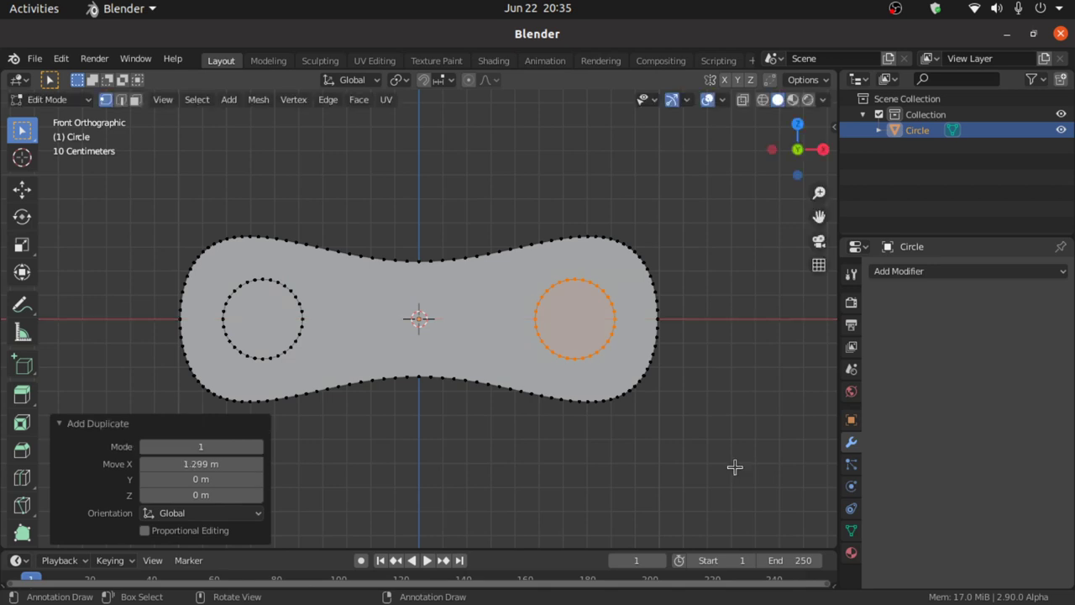
click(210, 464)
key(BackSpace)
key(Return)
Select the plate face and cut both pin holes with Intersect (Boolean), using Difference with Swap enabled.
click(134, 103)
click(343, 289)
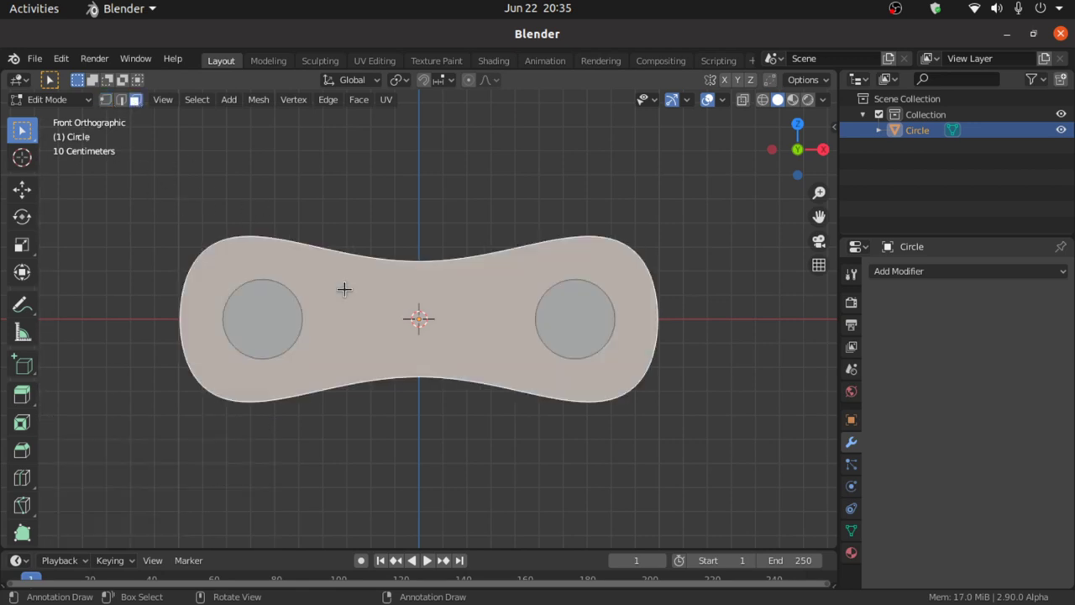
click(355, 101)
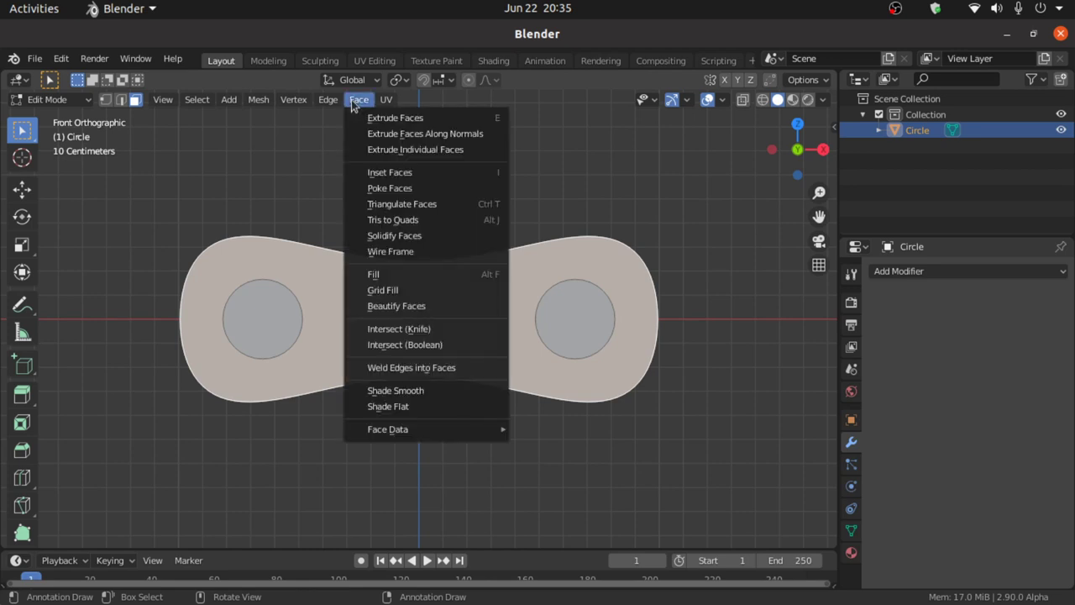
click(409, 350)
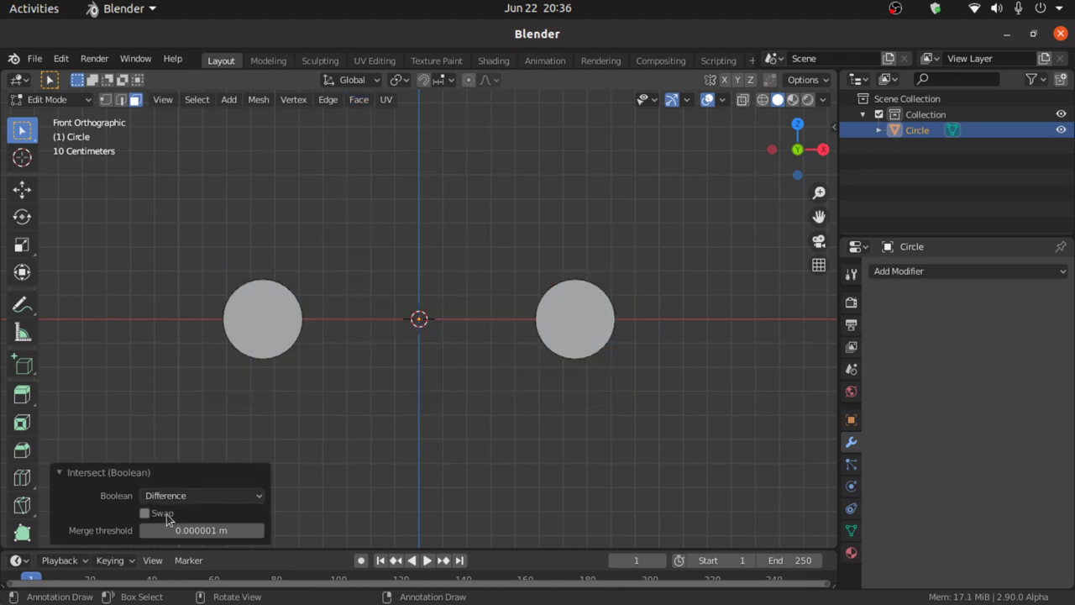
click(150, 514)
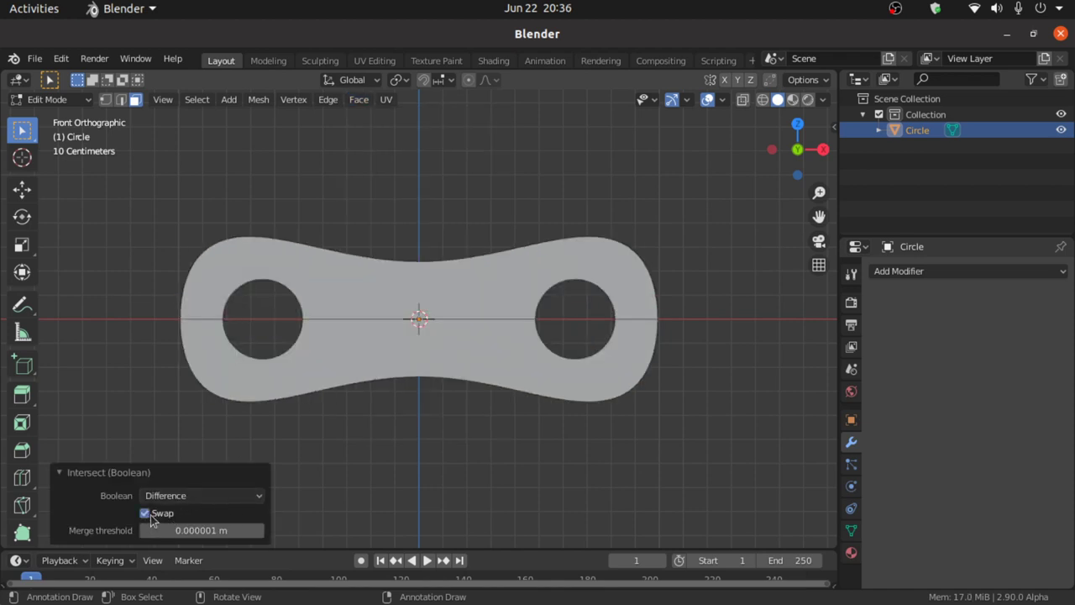
Select all faces of the holed plate and solidify them with a thickness of 0.04 m.
middle_drag(288, 420, 270, 491)
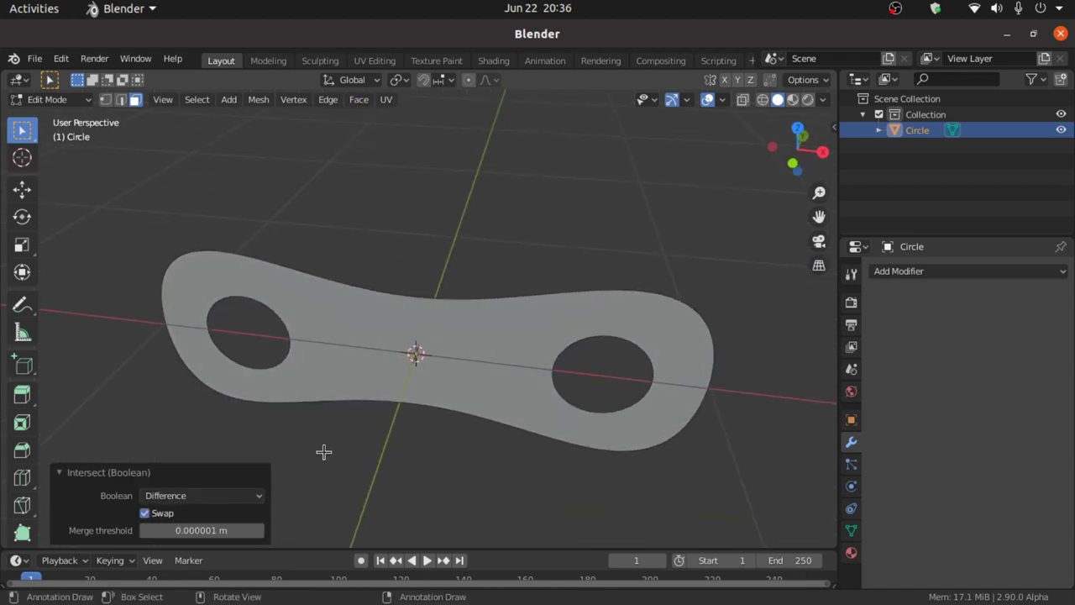
key(a)
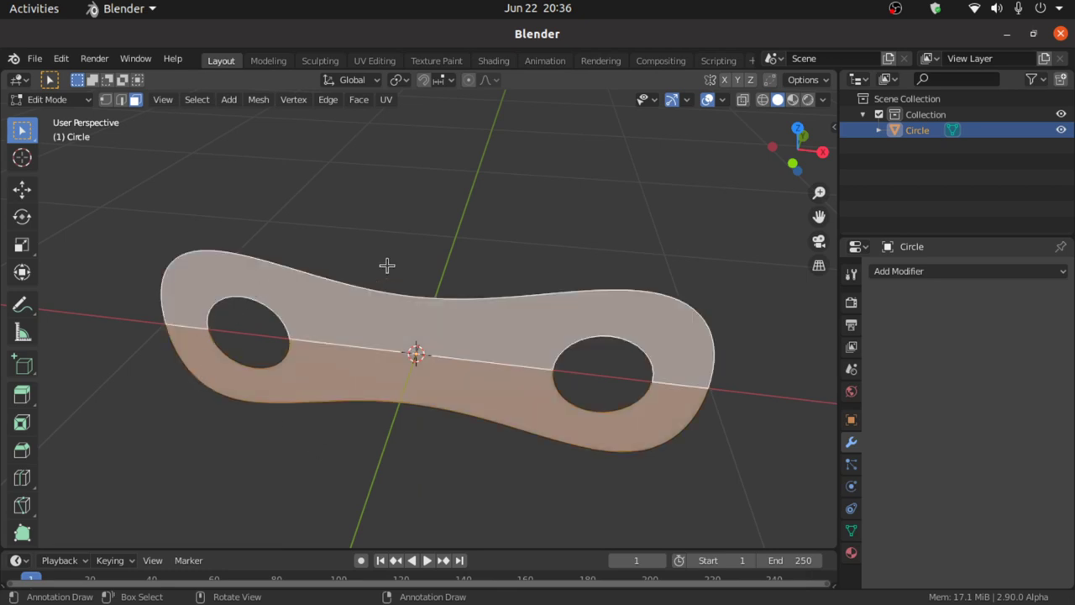
click(359, 100)
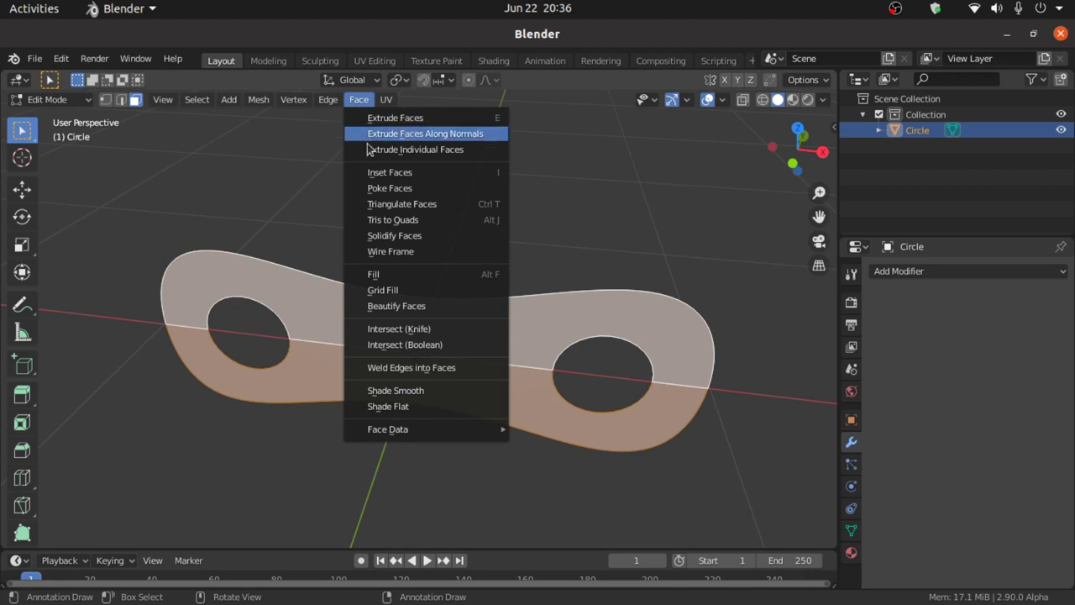
click(418, 238)
click(197, 527)
key(BackSpace)
text(.04)
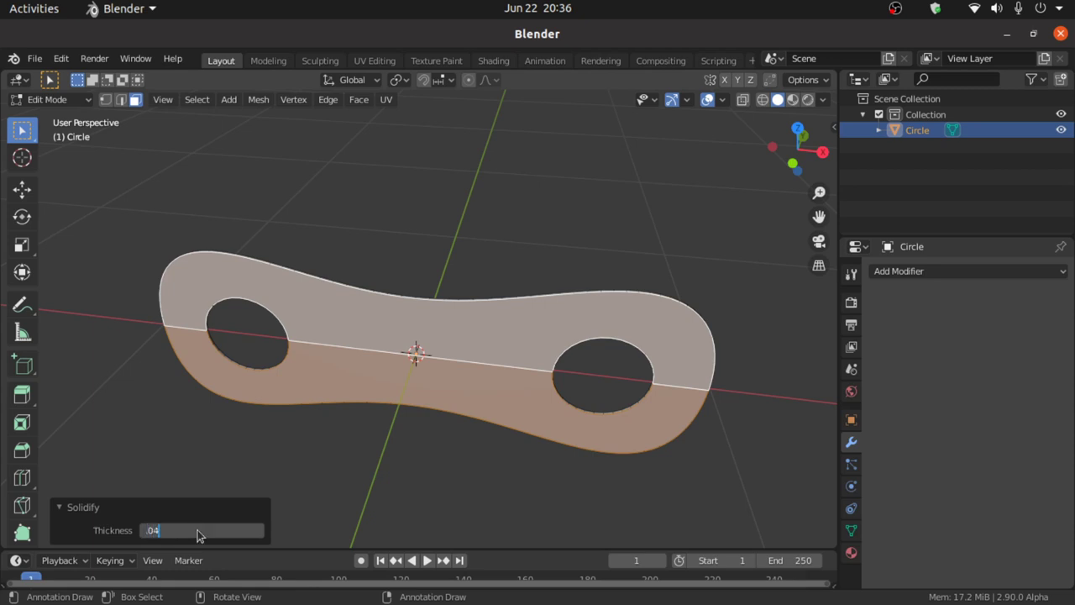
key(Return)
Duplicate the whole link plate and snap the copy 1.3 m along X so their adjoining holes align.
key(a)
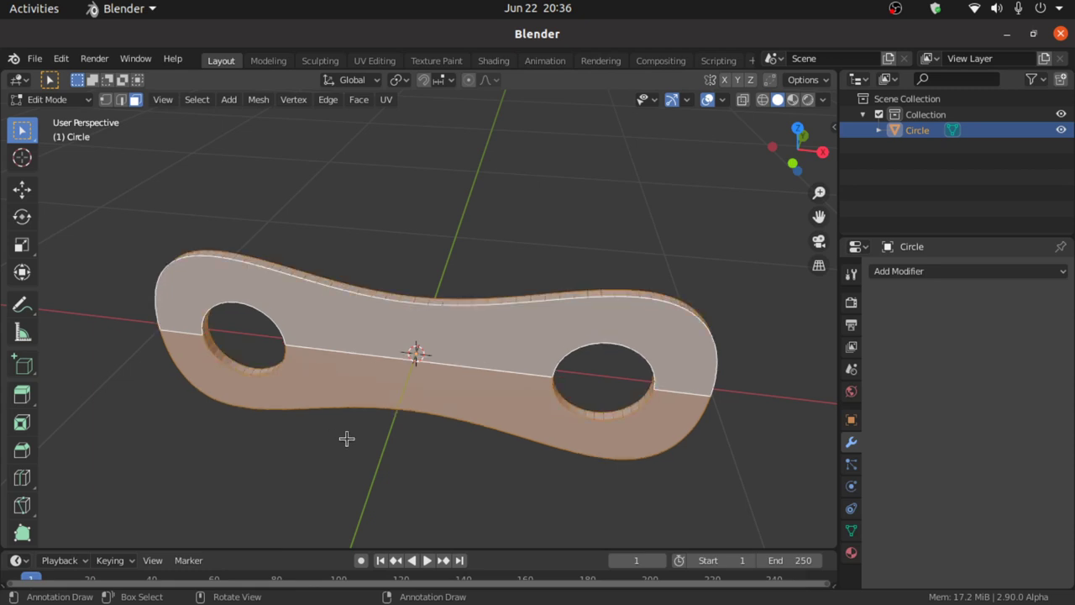
key(KP_1)
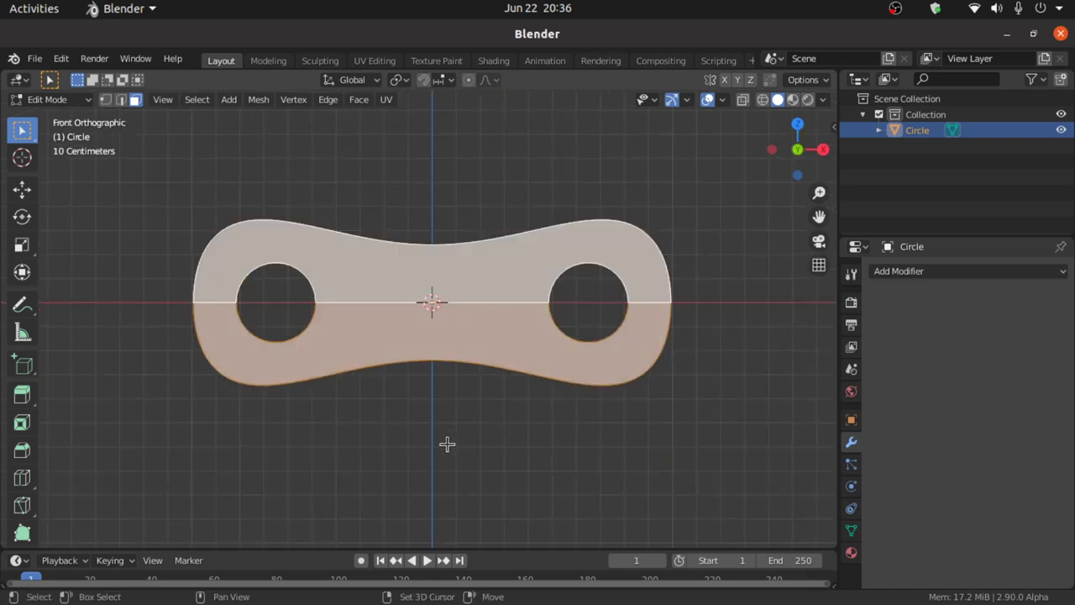
key(g)
key(x)
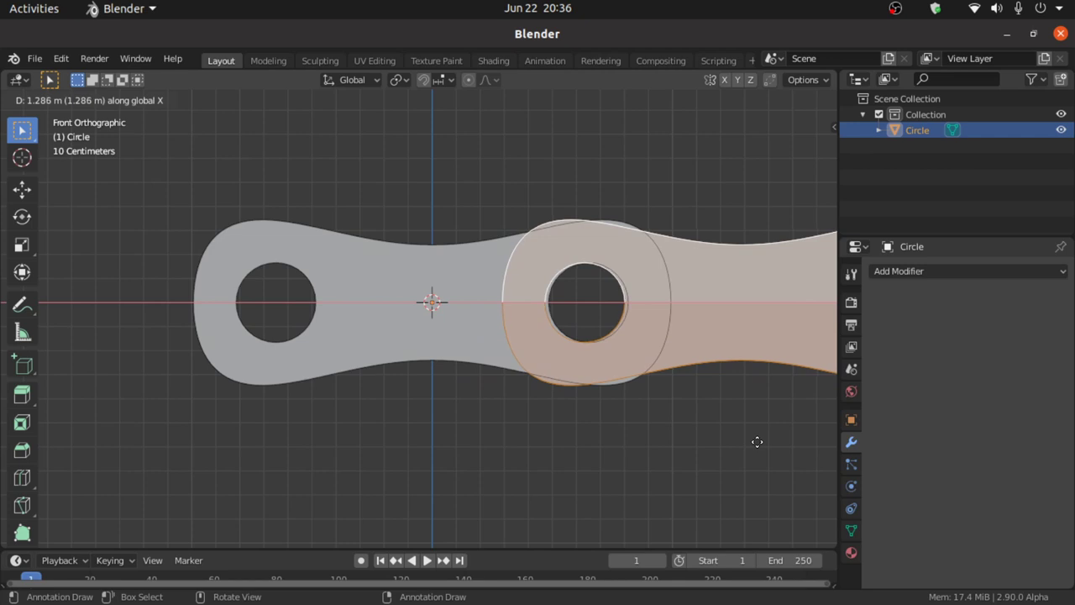
key(ctrl)
ctrl+click(758, 442)
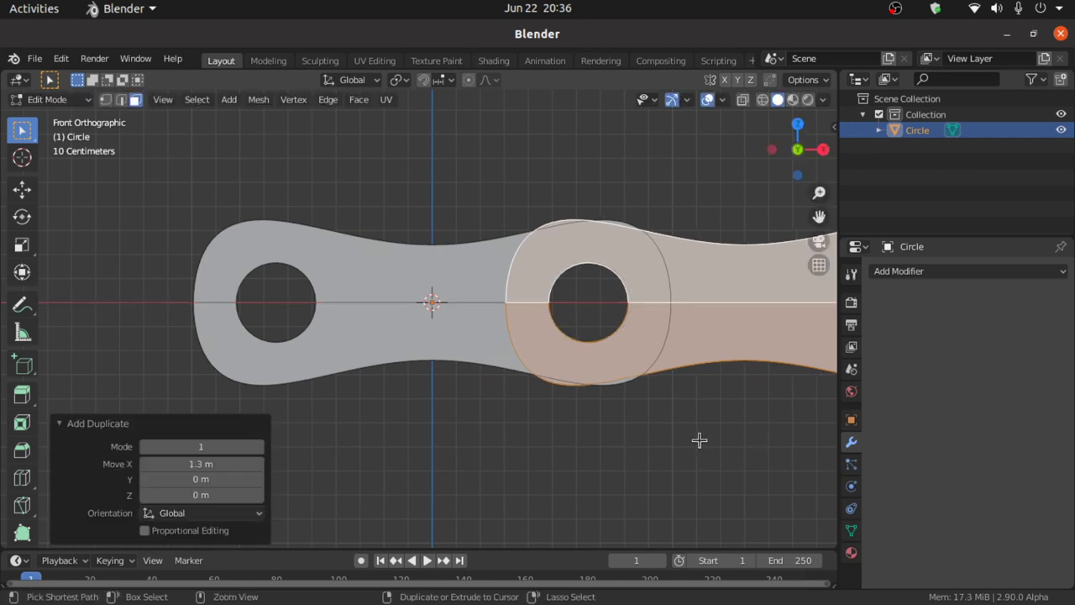
Move the duplicated plate about -0.067 m along Y, clear of the original, and hide it.
key(KP_7)
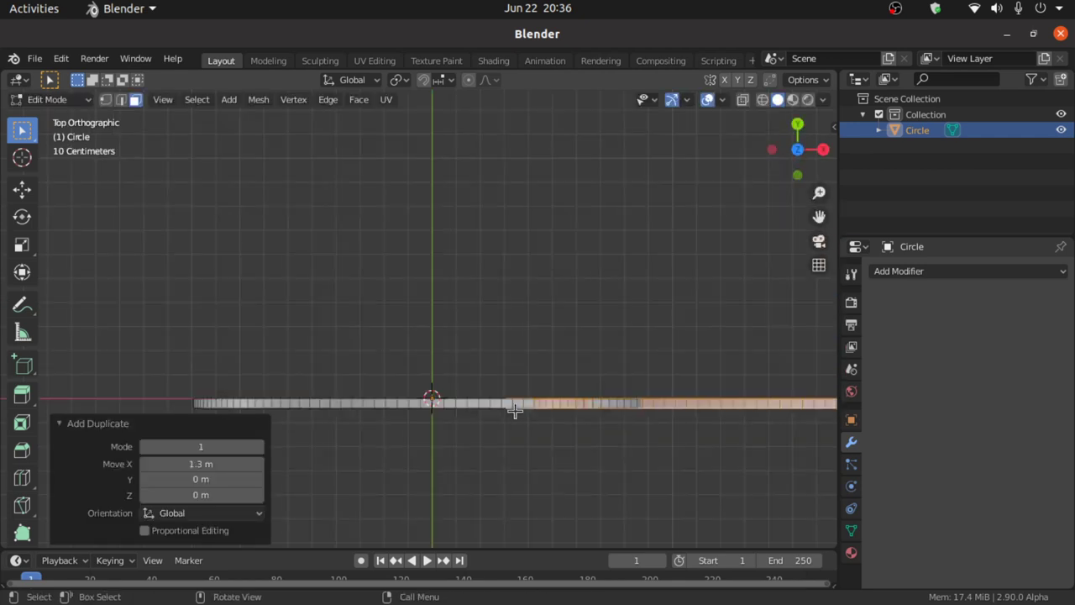
scroll(517, 414, down, 1)
key(g)
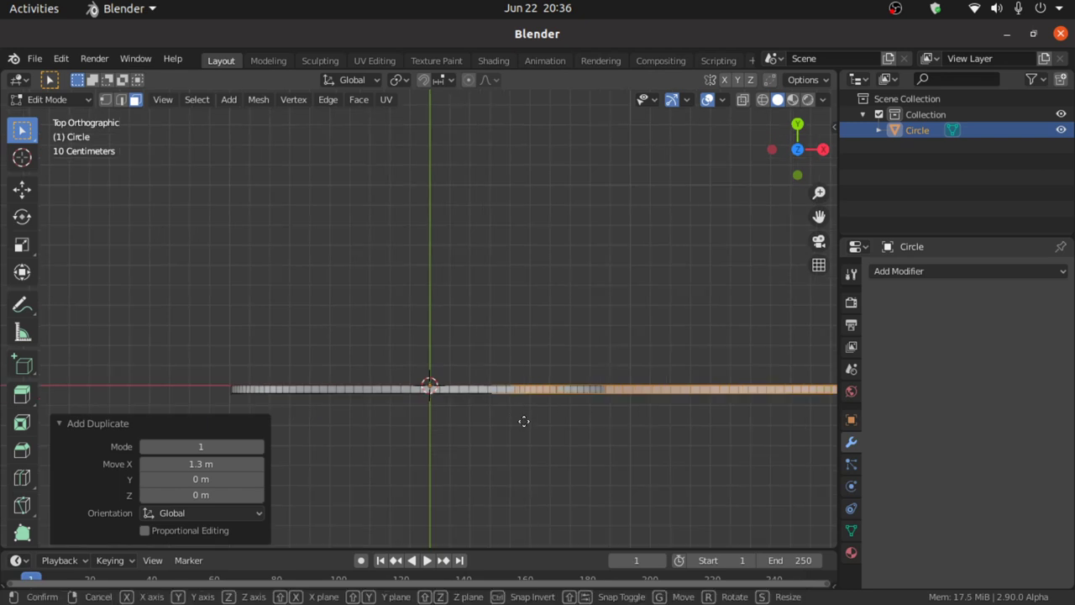
key(y)
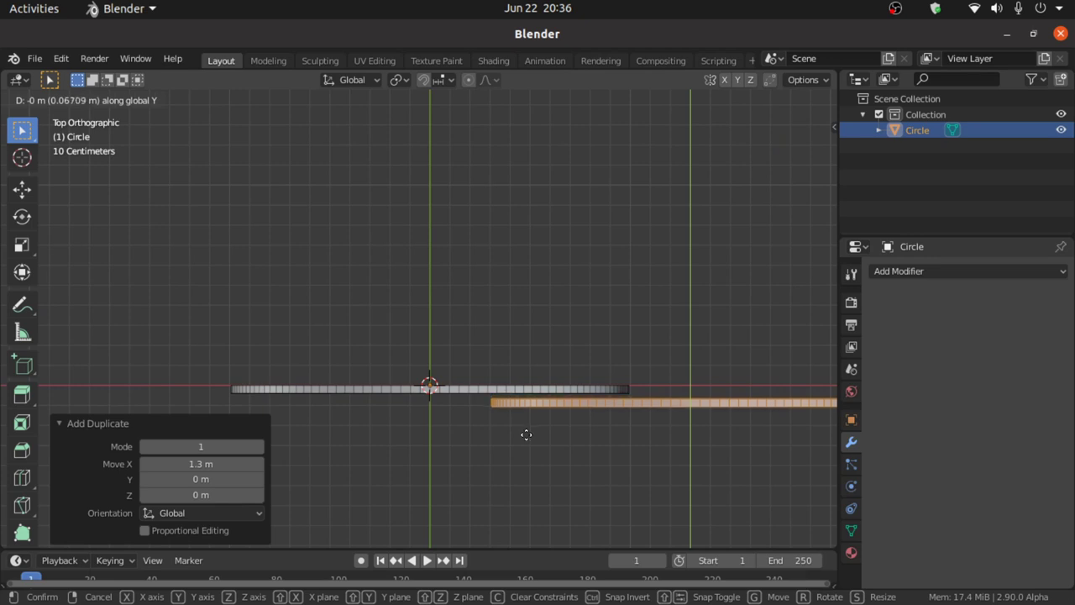
click(525, 434)
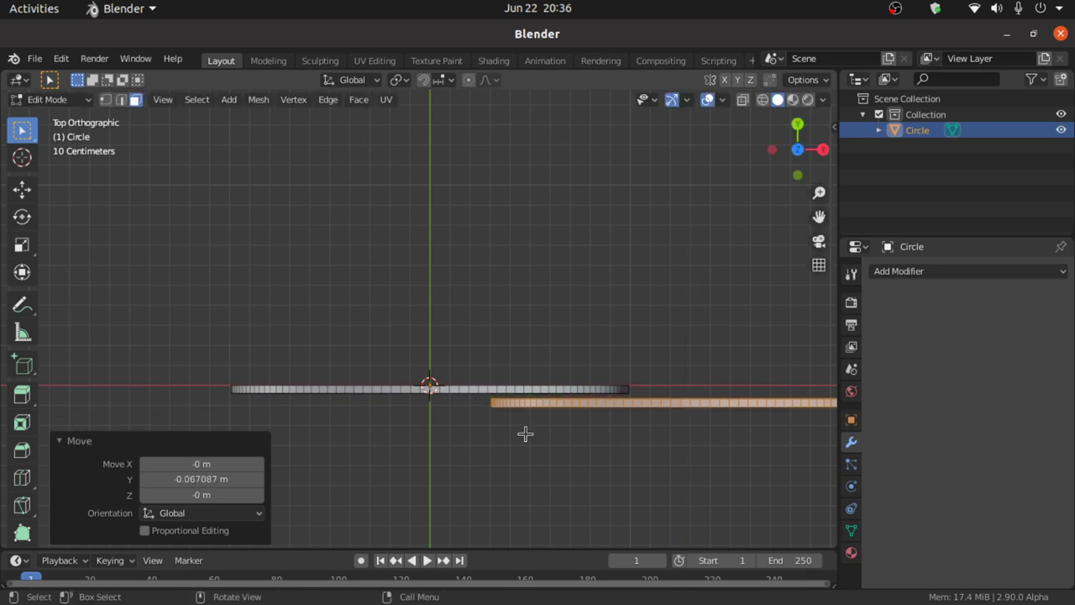
key(h)
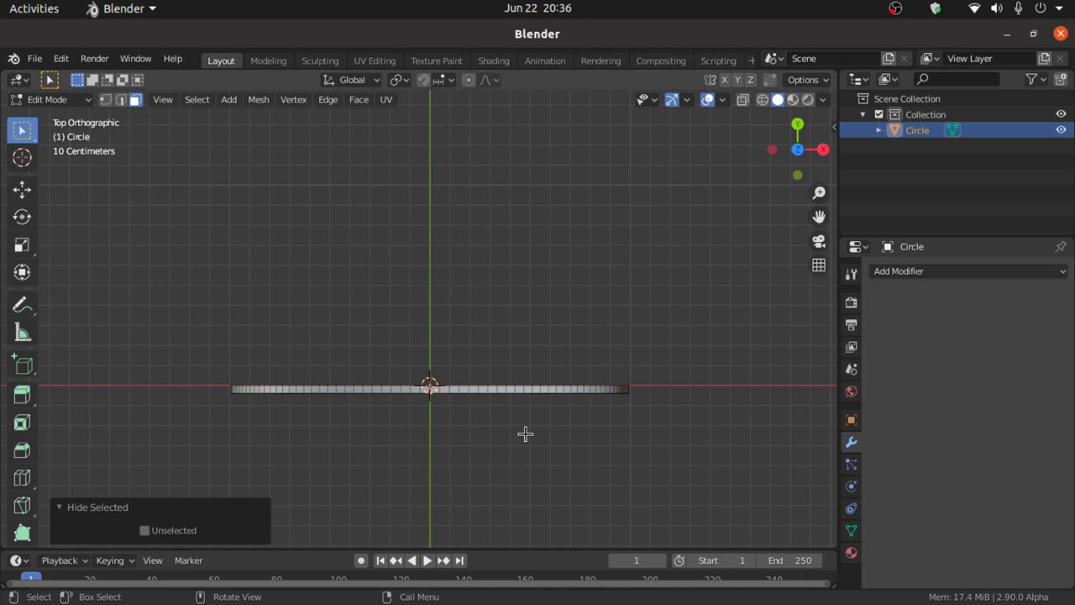
key(KP_1)
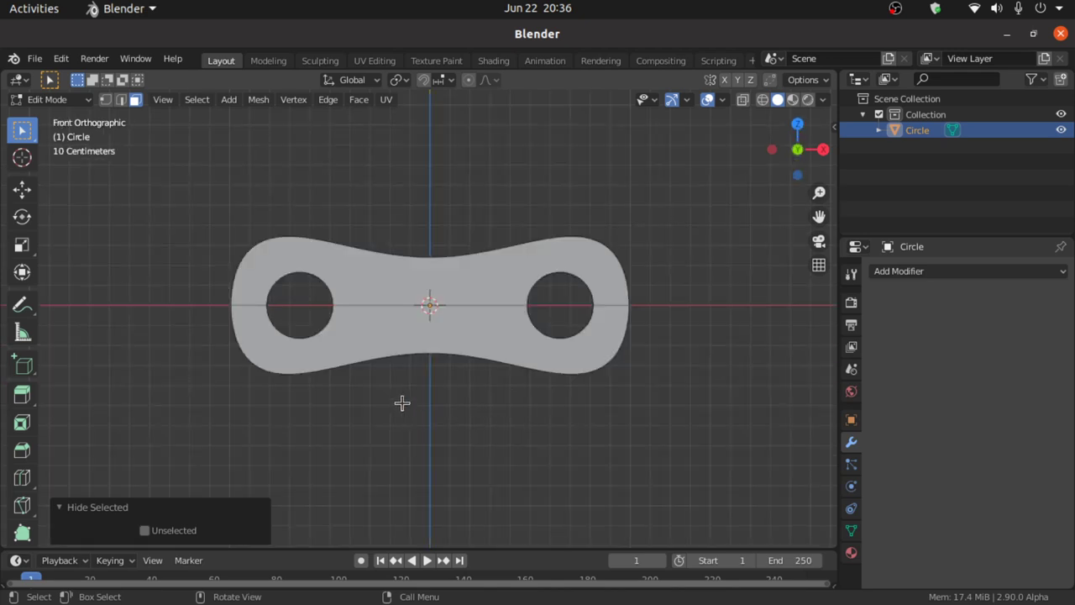
Duplicate the whole visible link plate and offset the copy about 0.308 m along Y, then clear the selection.
key(a)
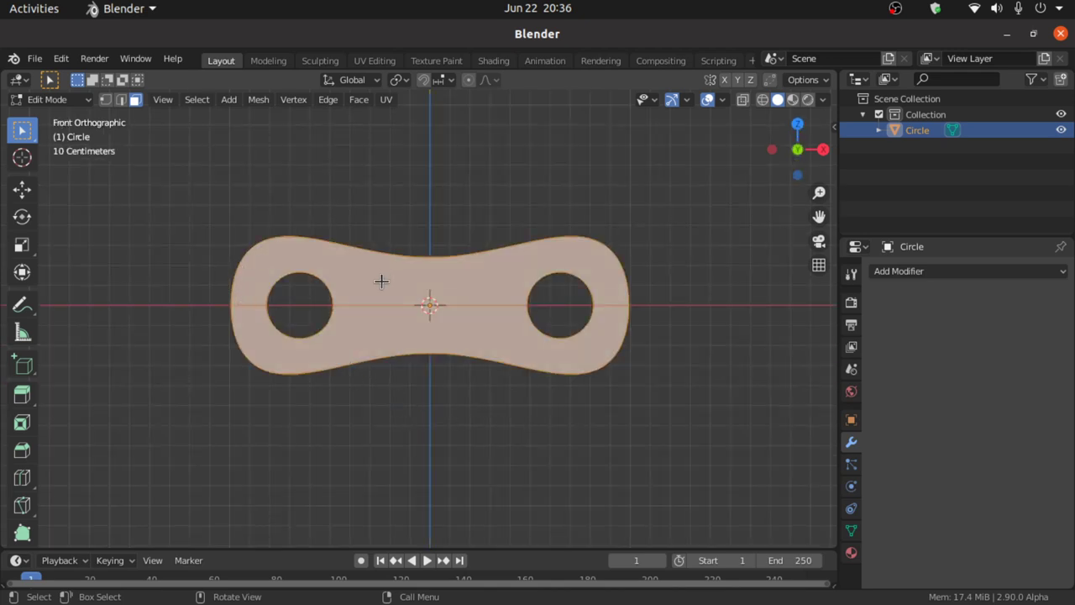
key(KP_7)
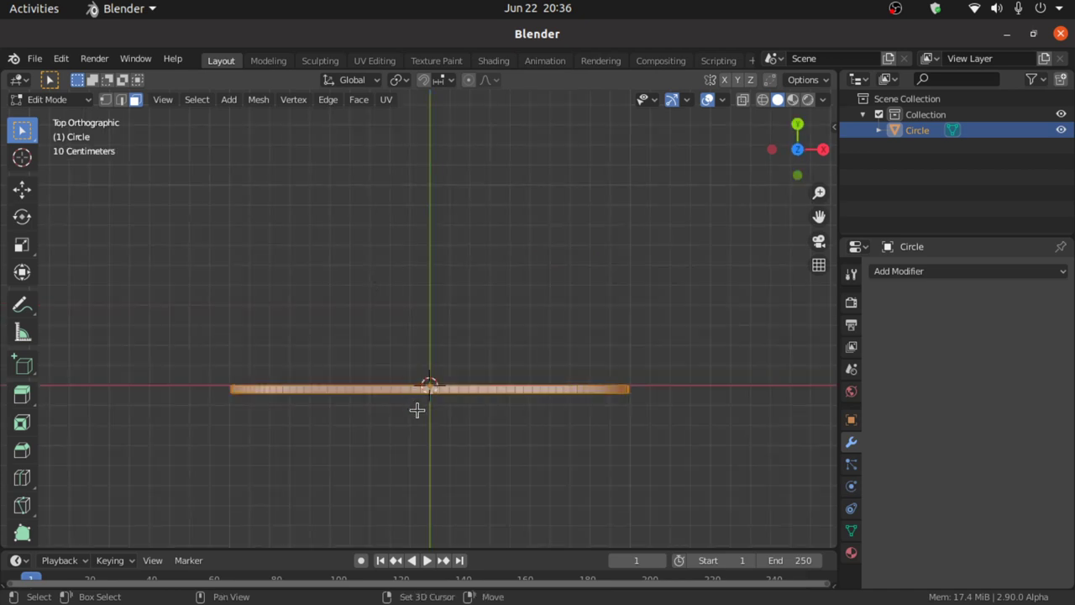
key(g)
key(y)
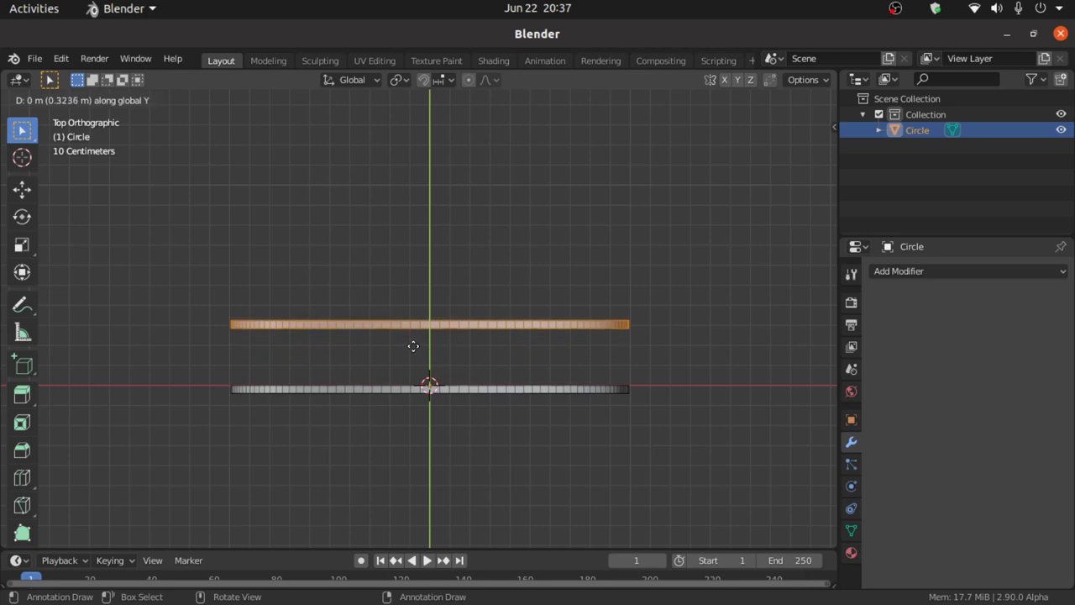
click(413, 349)
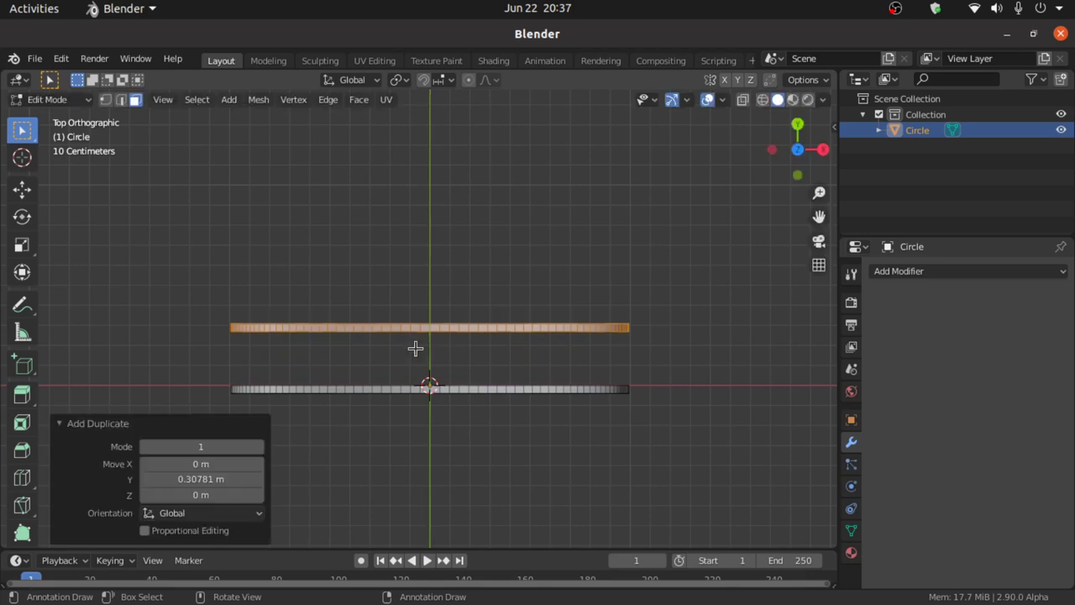
click(459, 477)
Add a 32-vertex cylinder at the origin and rotate it 90° about X to run through the plates.
key(KP_1)
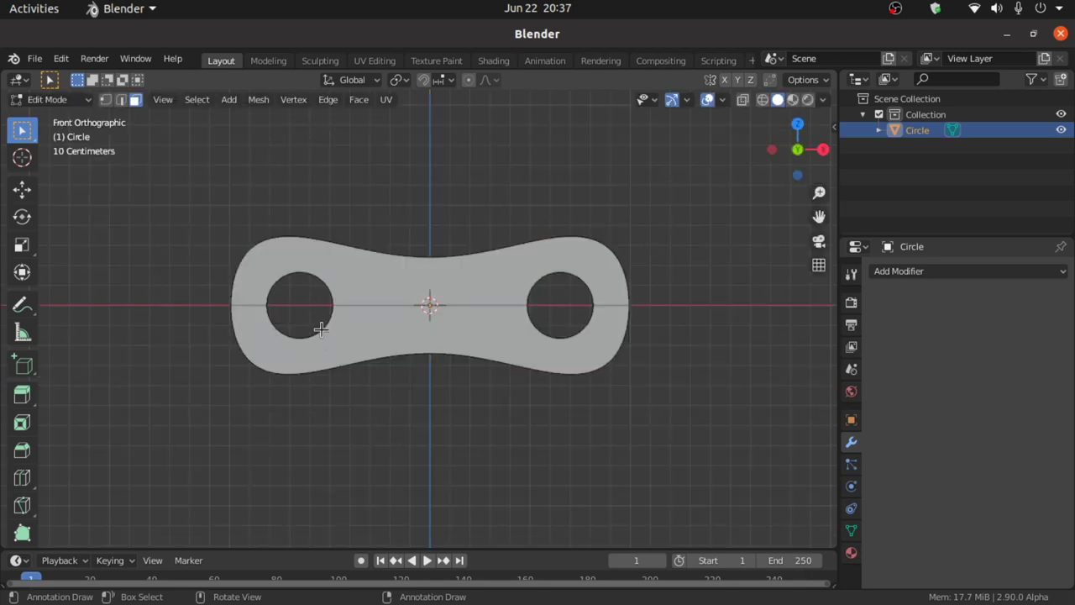
scroll(325, 344, up, 1)
scroll(325, 344, up, 1)
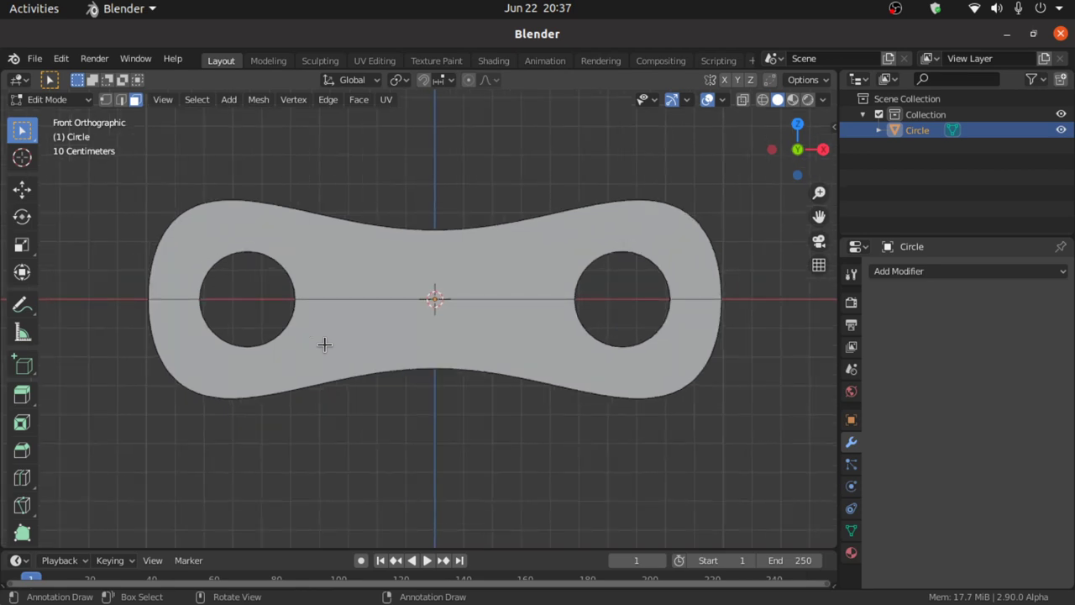
key(shift+a)
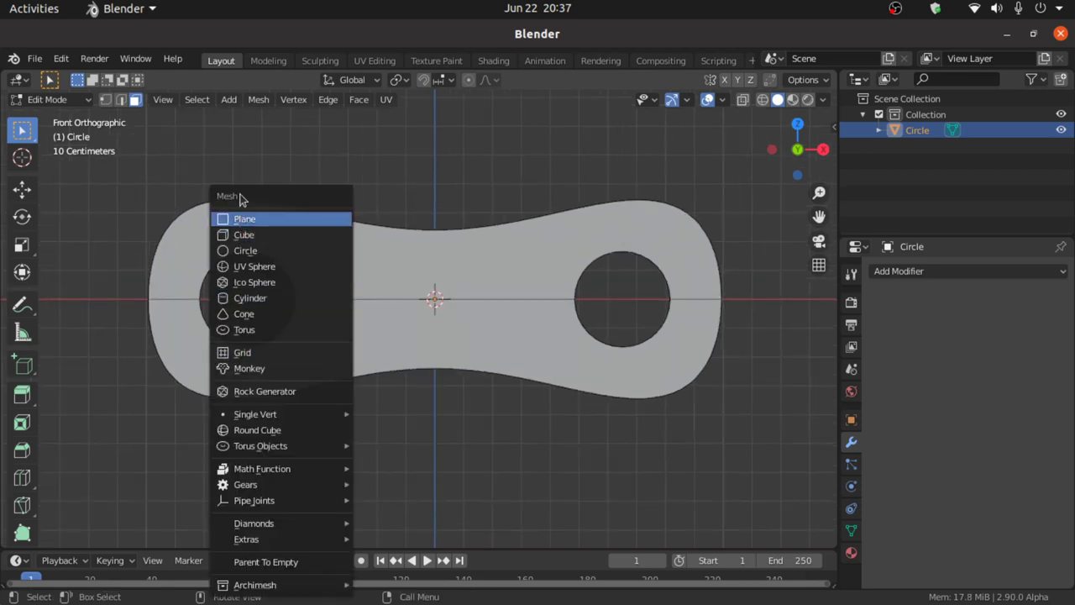
click(271, 300)
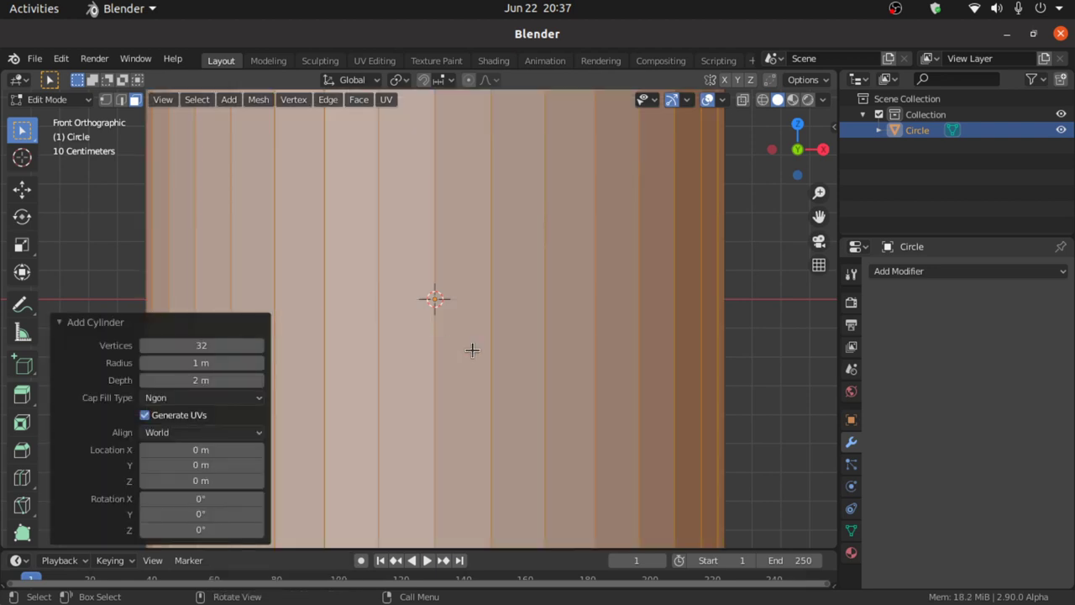
key(r)
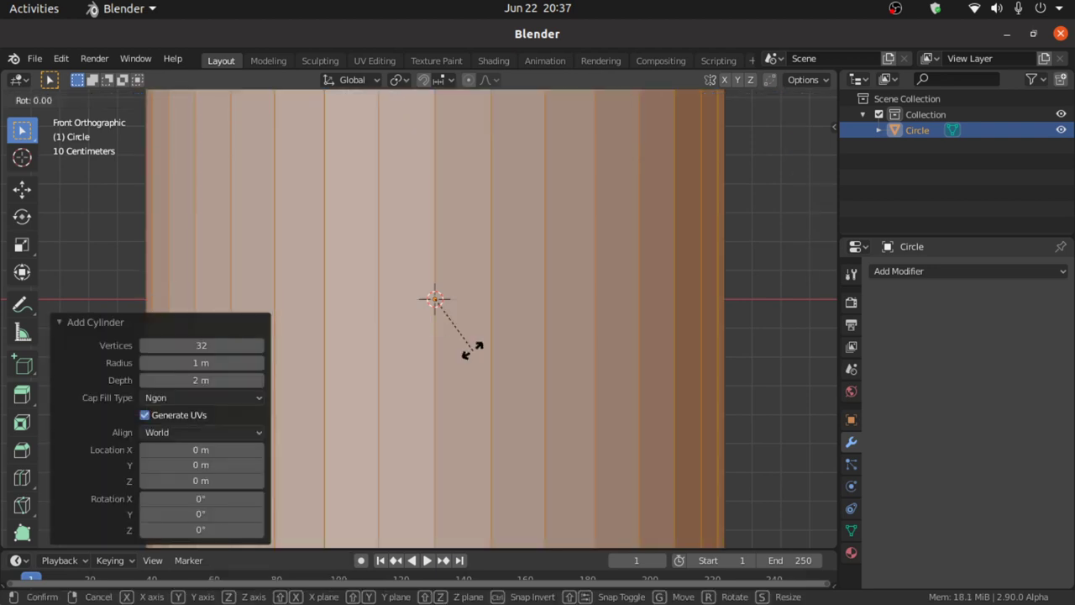
text(x)
text(90)
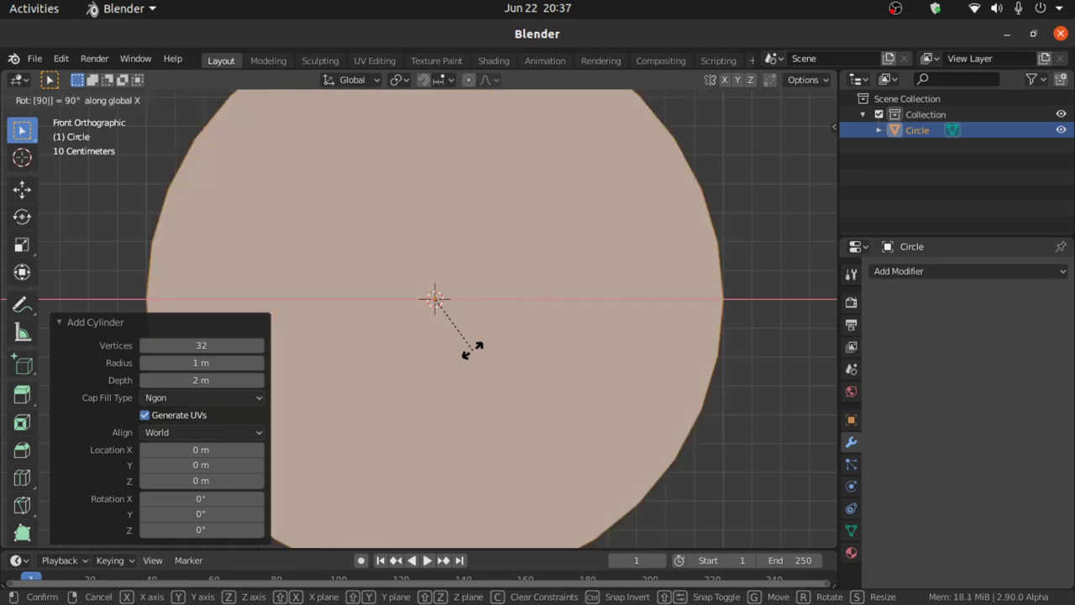
key(Return)
scroll(472, 349, down, 3)
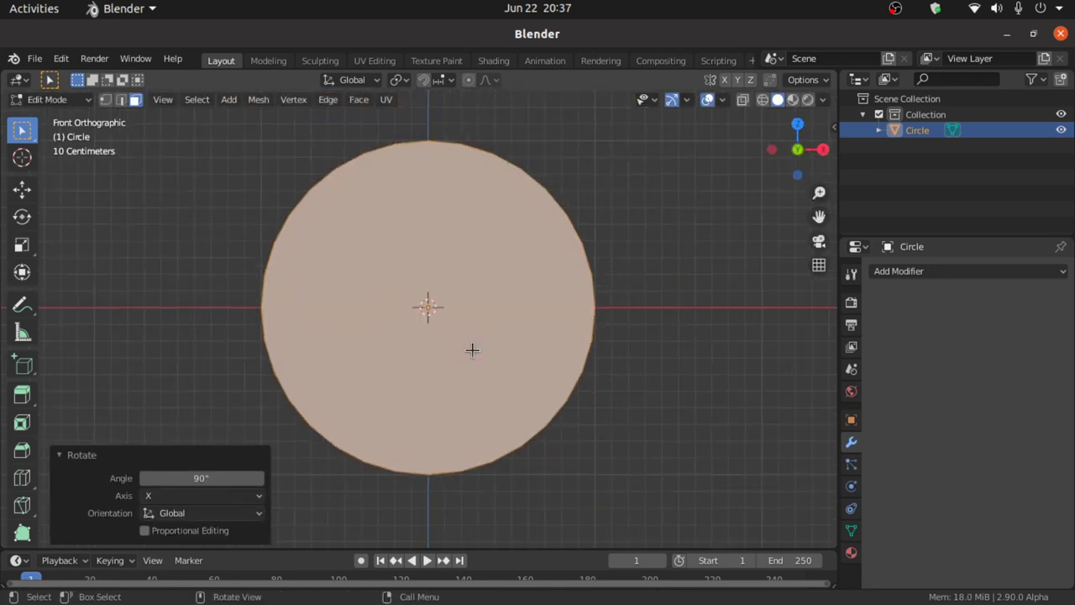
Scale the cylinder to about 0.17 and move it about -0.649 m along X into the plate's hole.
key(s)
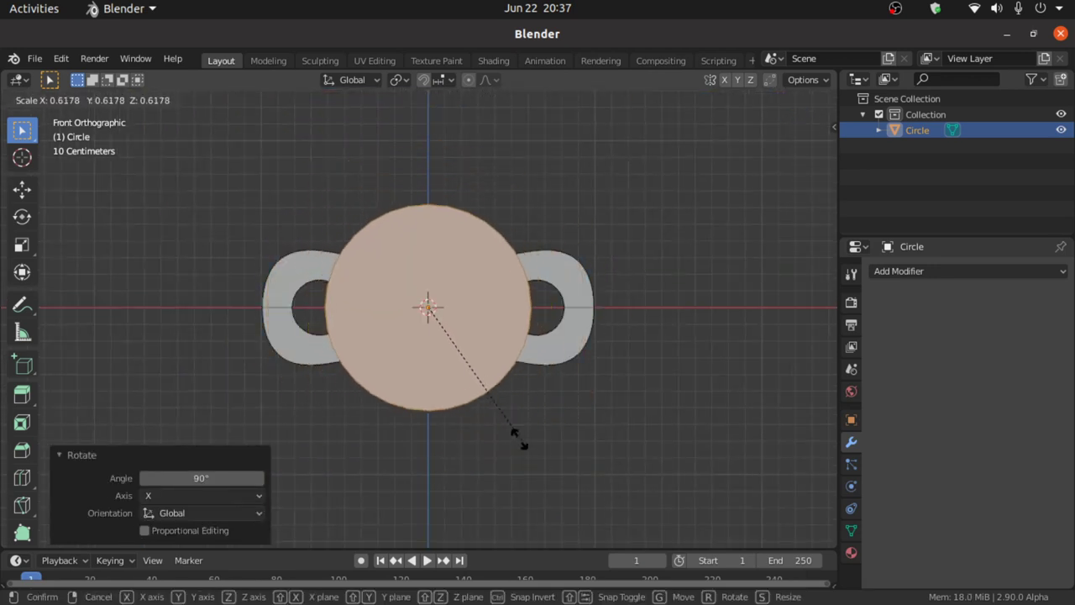
click(434, 351)
key(g)
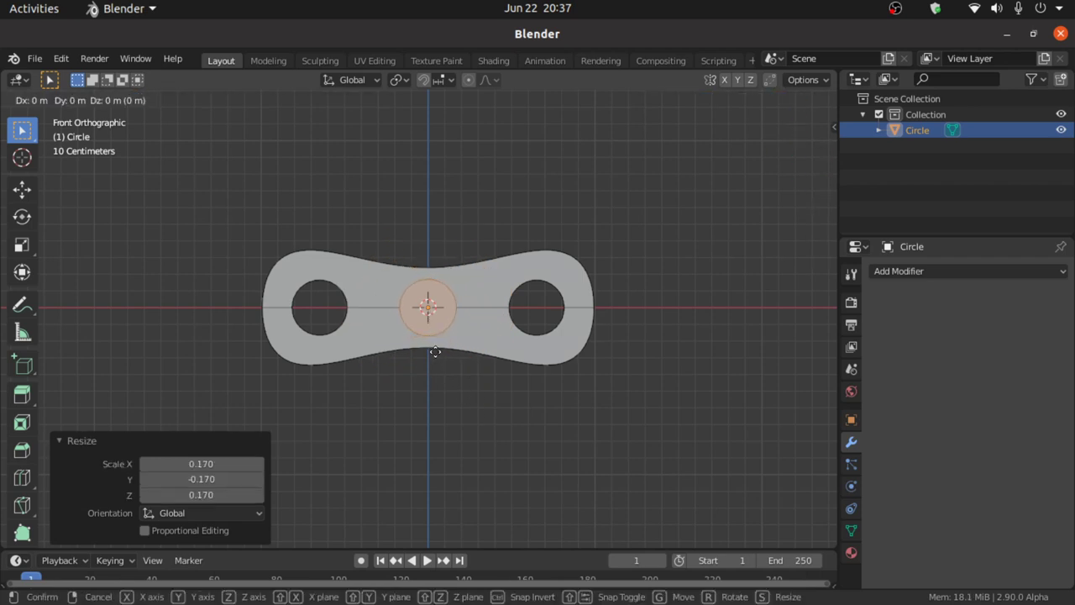
key(x)
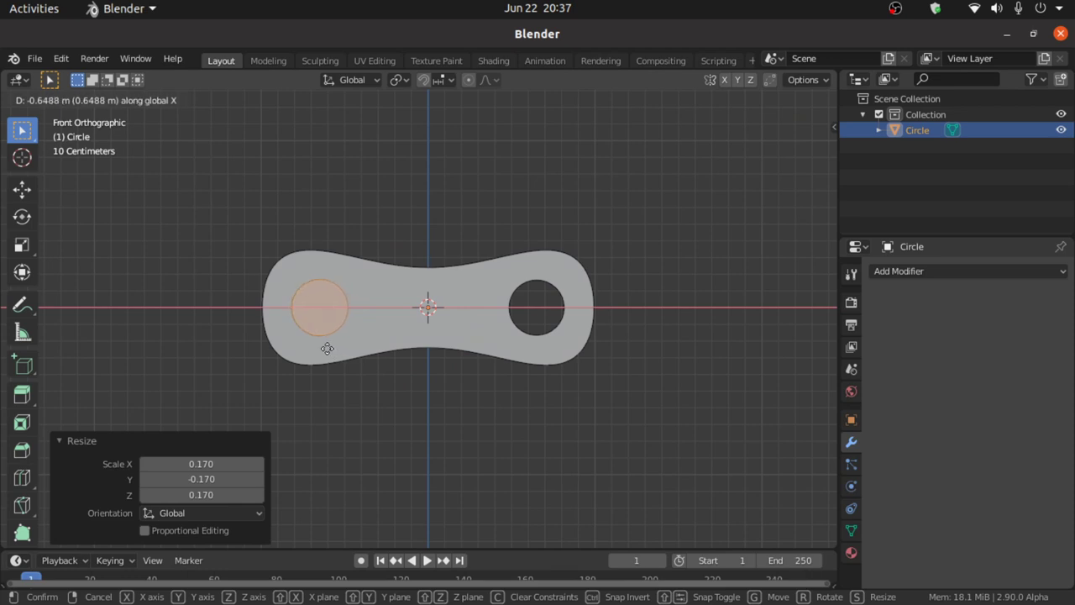
click(327, 348)
Scale the pin cylinder down slightly to about 0.973 for a closer fit in the hole.
middle_drag(328, 348, 331, 418)
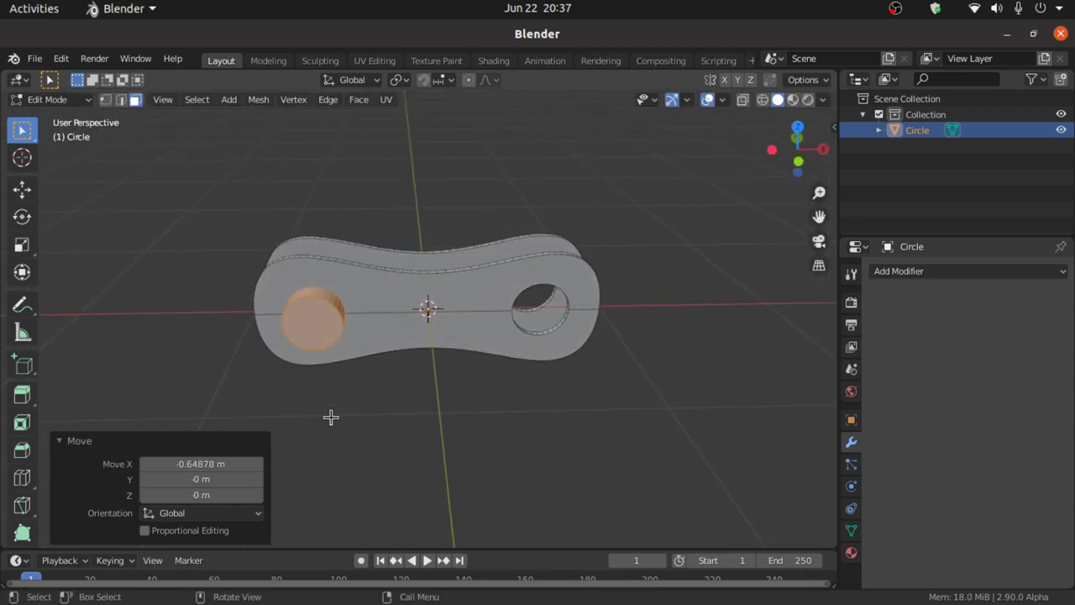
key(KP_1)
key(s)
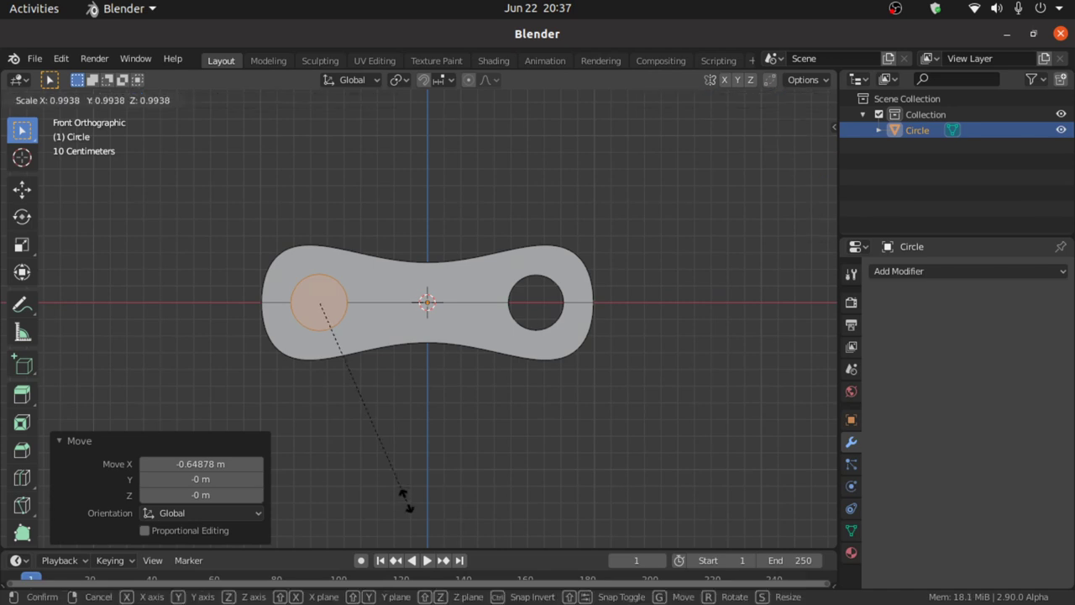
click(401, 495)
Select the pin's end face nearest the second plate and move it about 0.254 m along Y, past that plate.
middle_drag(391, 495, 263, 158)
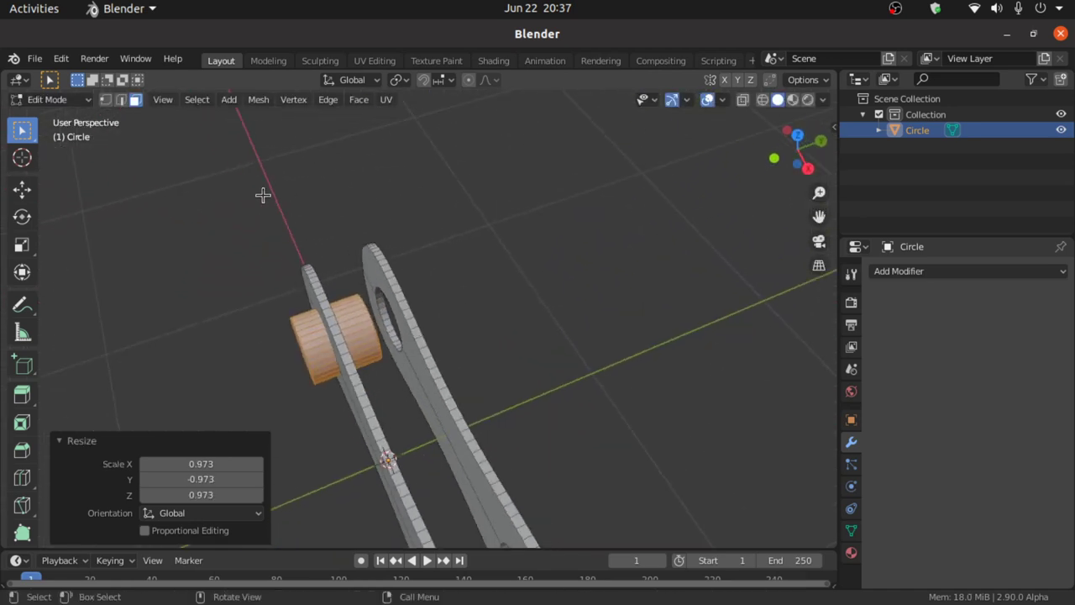
middle_drag(381, 281, 363, 308)
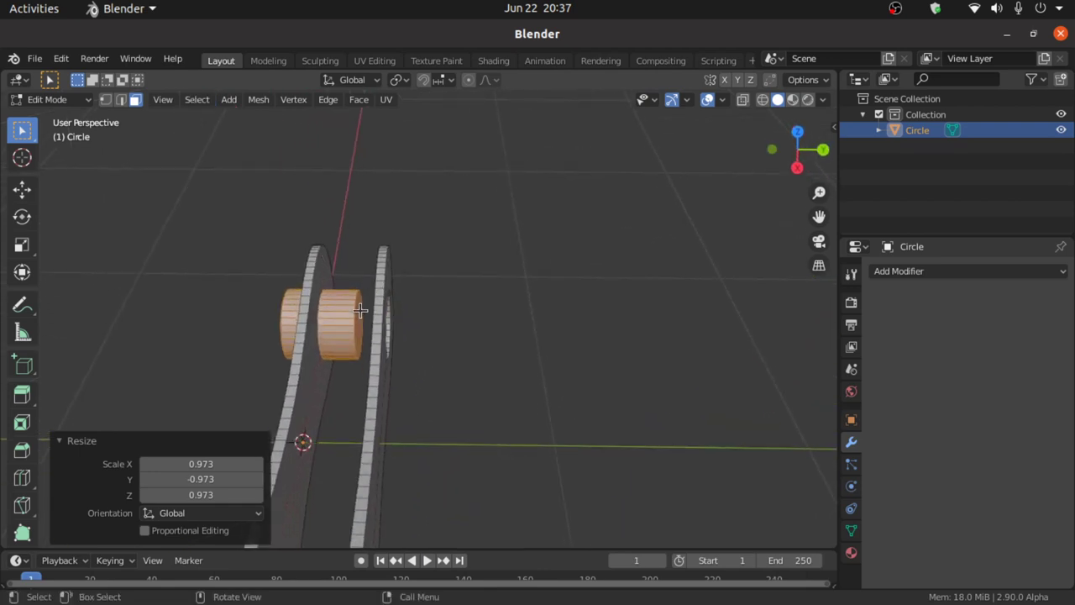
click(362, 313)
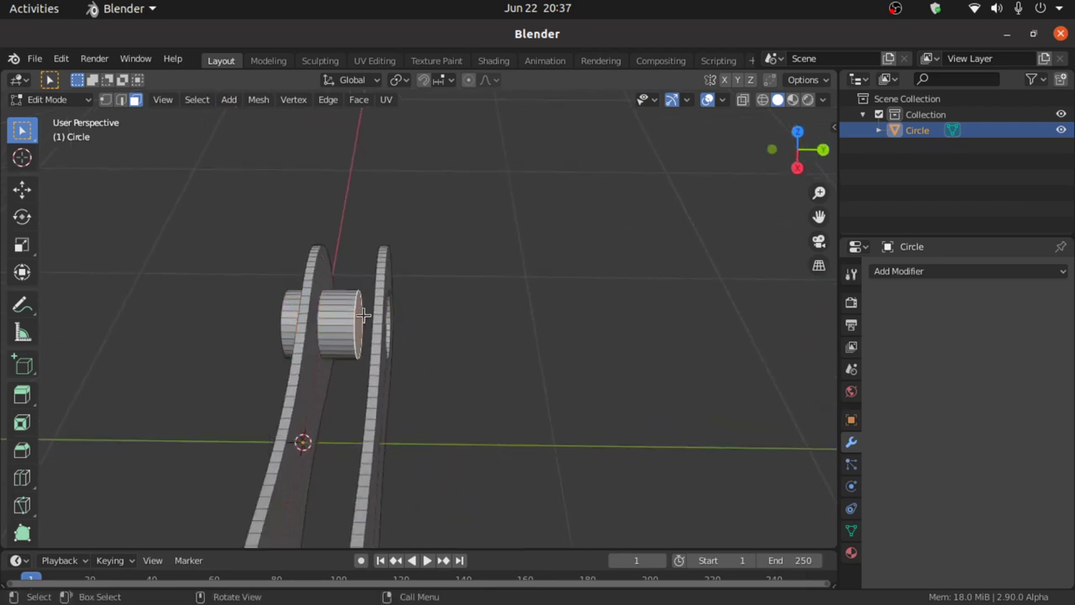
key(KP_7)
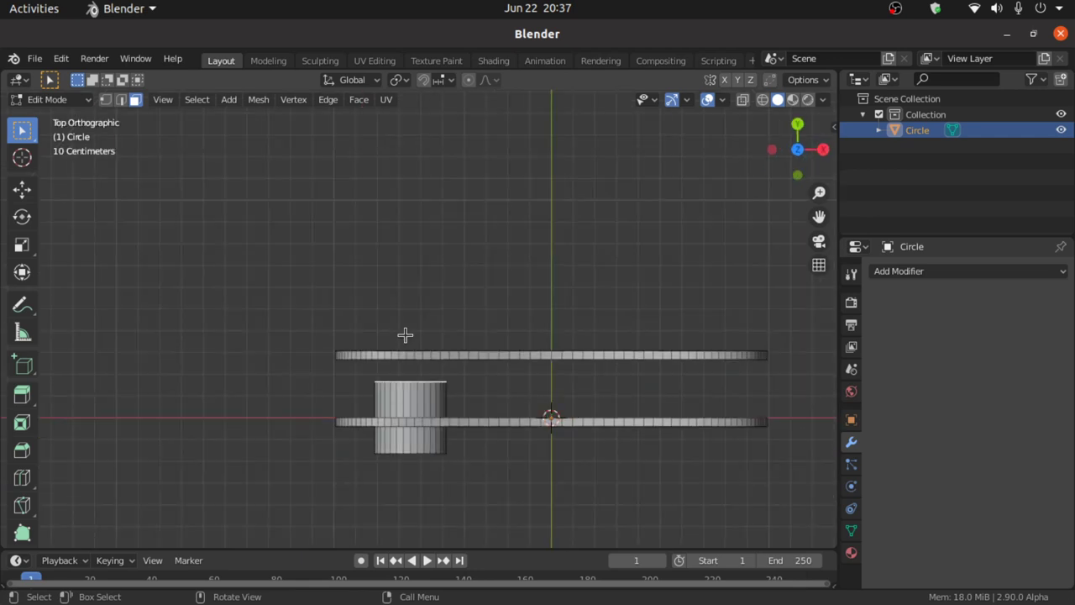
key(g)
key(y)
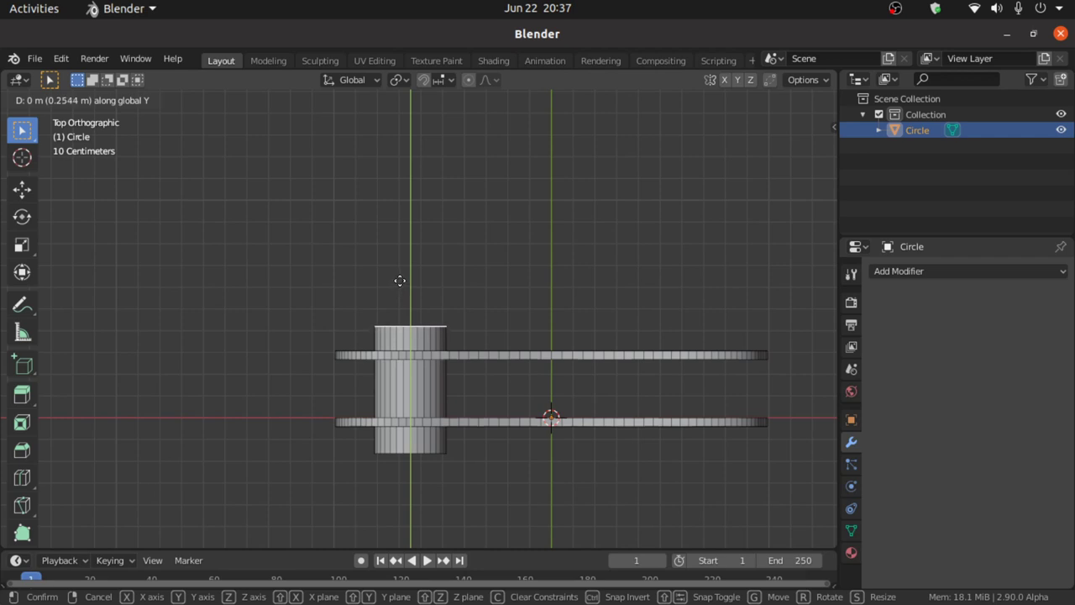
click(398, 279)
Select the whole pin and duplicate it about 1.3 m along X into the plates' opposite hole.
scroll(403, 303, up, 2)
shift+middle_drag(406, 313, 426, 209)
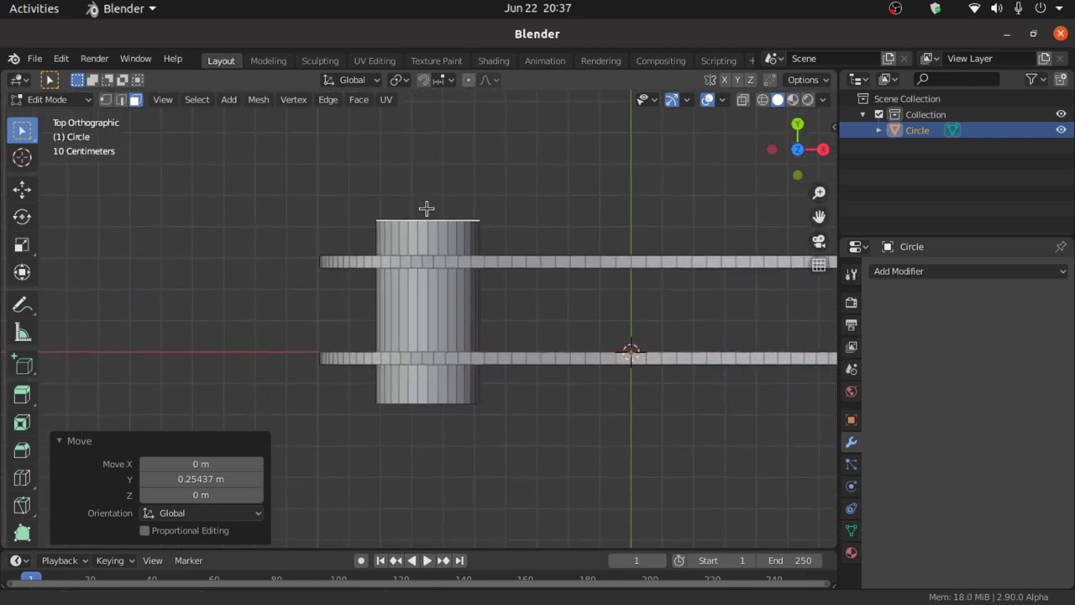
click(423, 305)
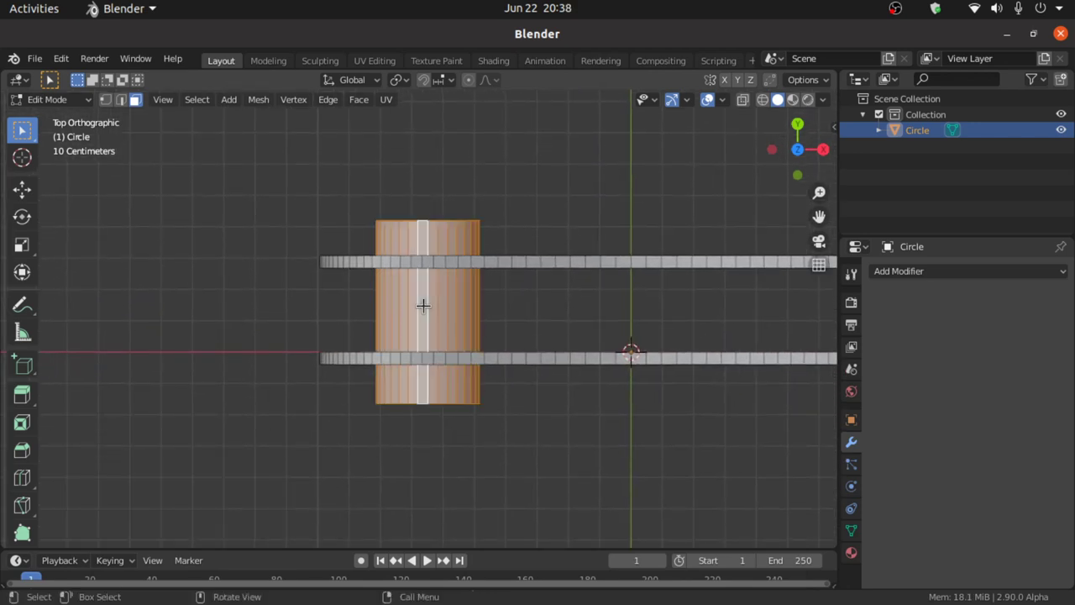
key(KP_1)
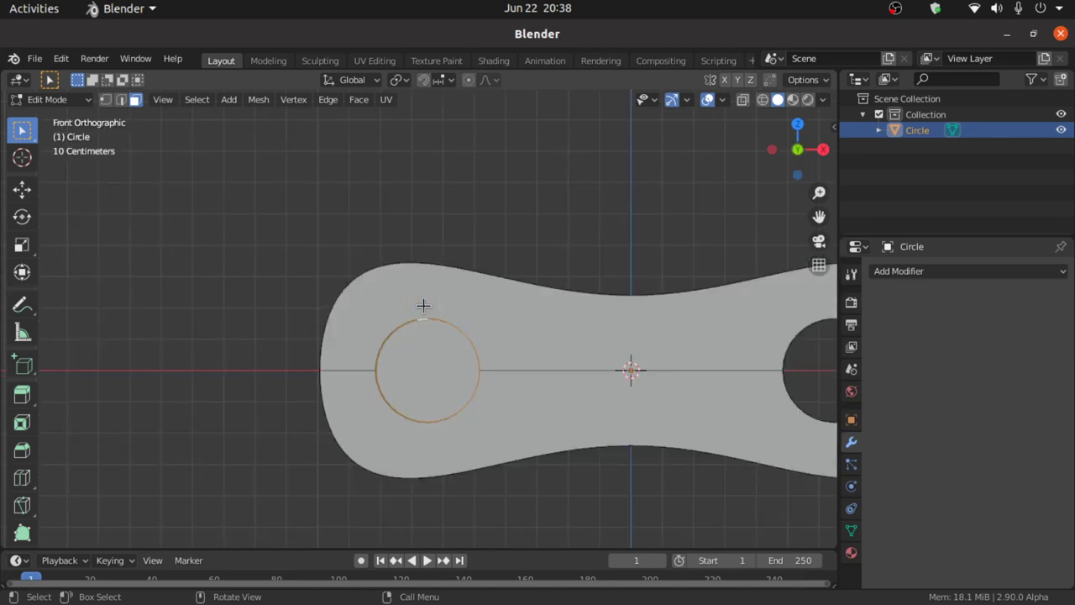
shift+click(424, 366)
scroll(425, 364, down, 3)
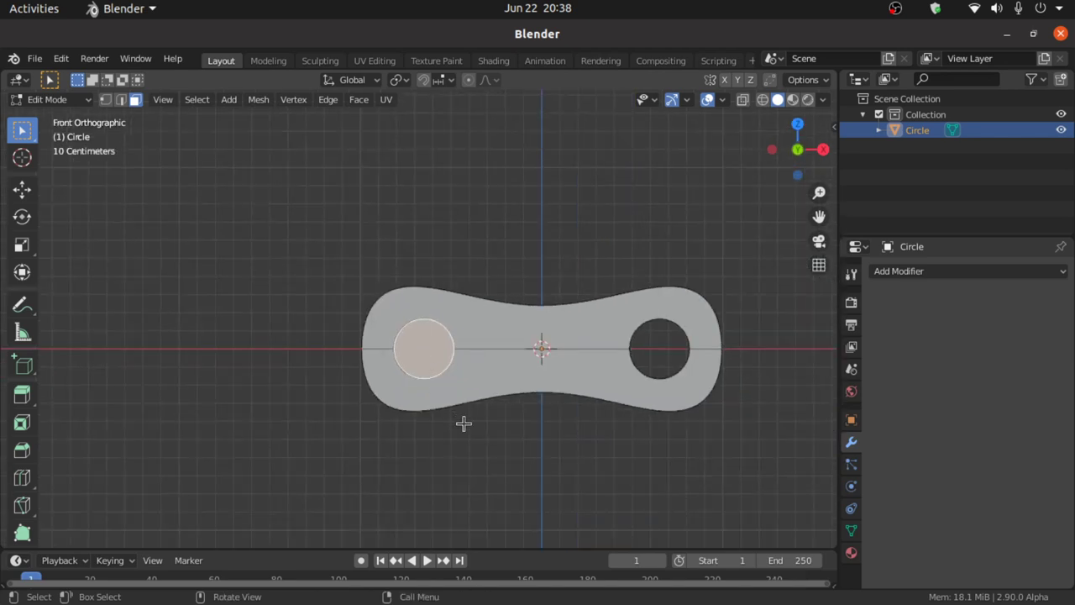
key(g)
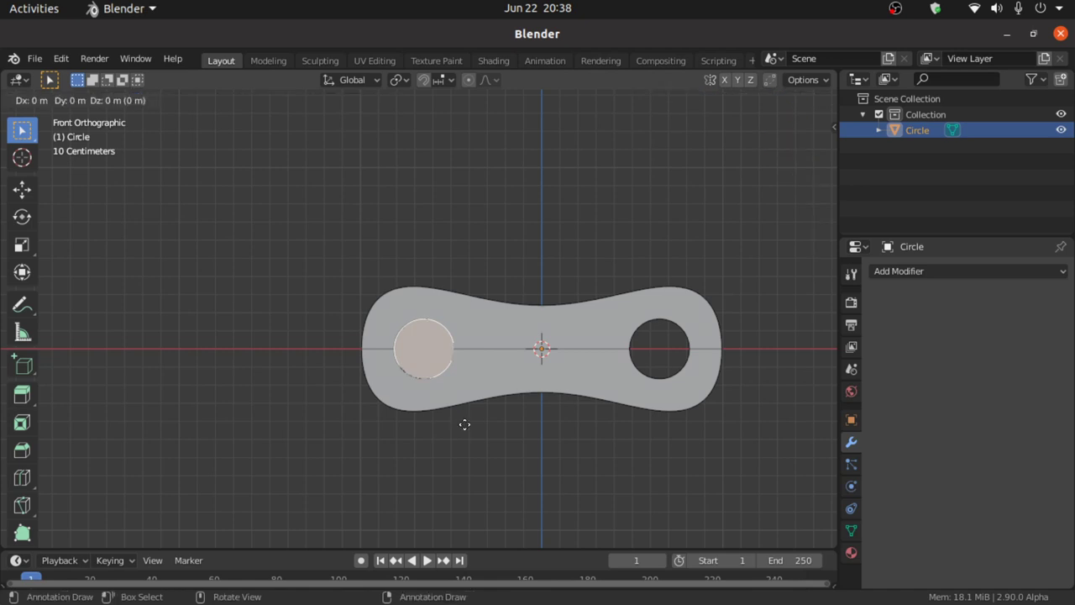
key(x)
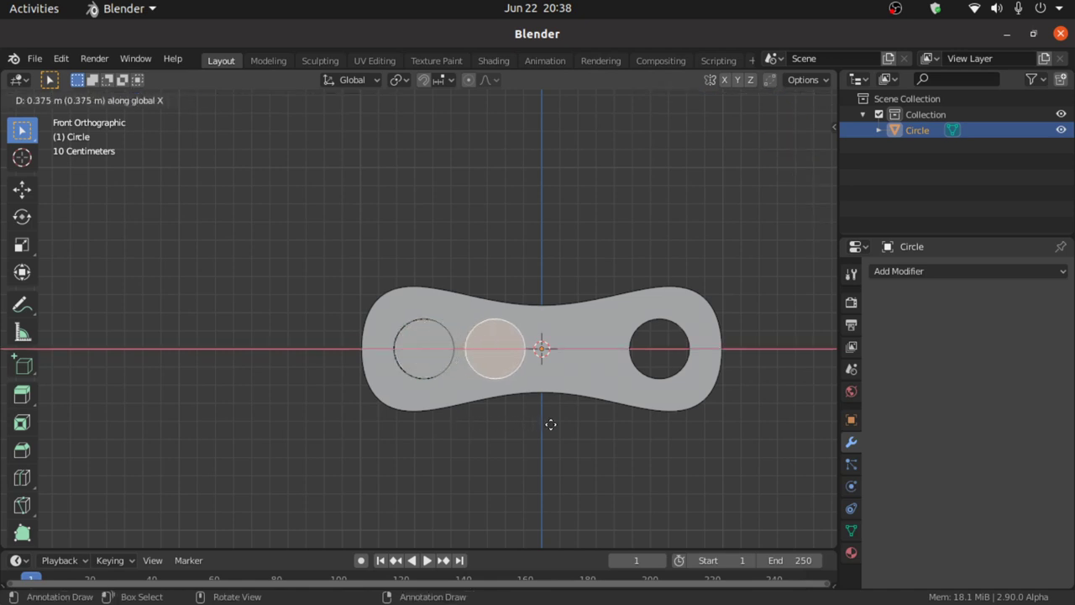
click(700, 420)
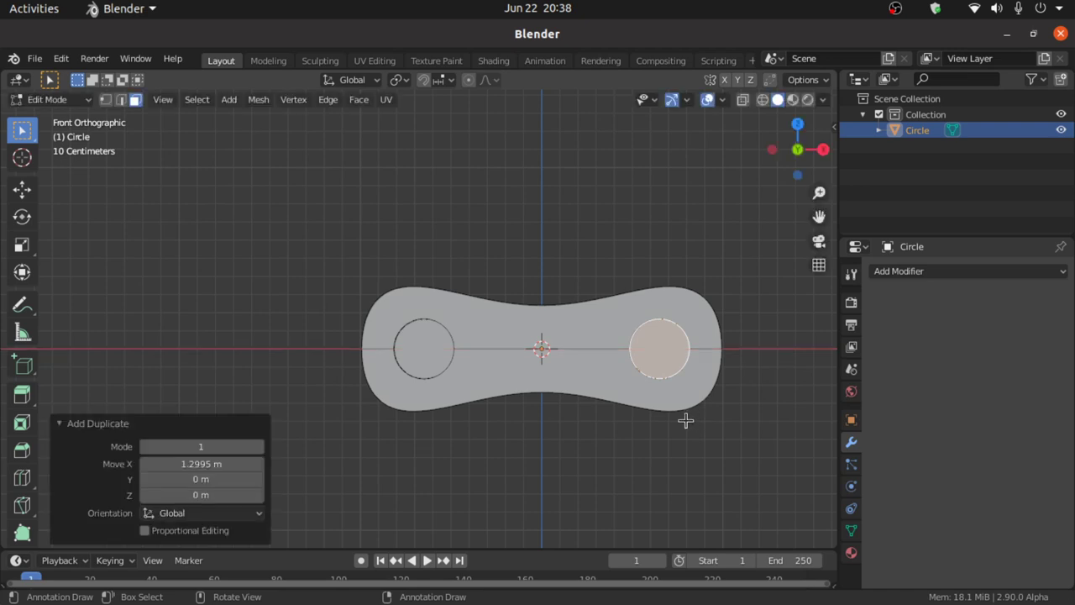
Deselect the copied pin and reveal the hidden link plate with its geometry selected.
scroll(683, 420, up, 3)
shift+middle_drag(684, 420, 436, 439)
key(KP_1)
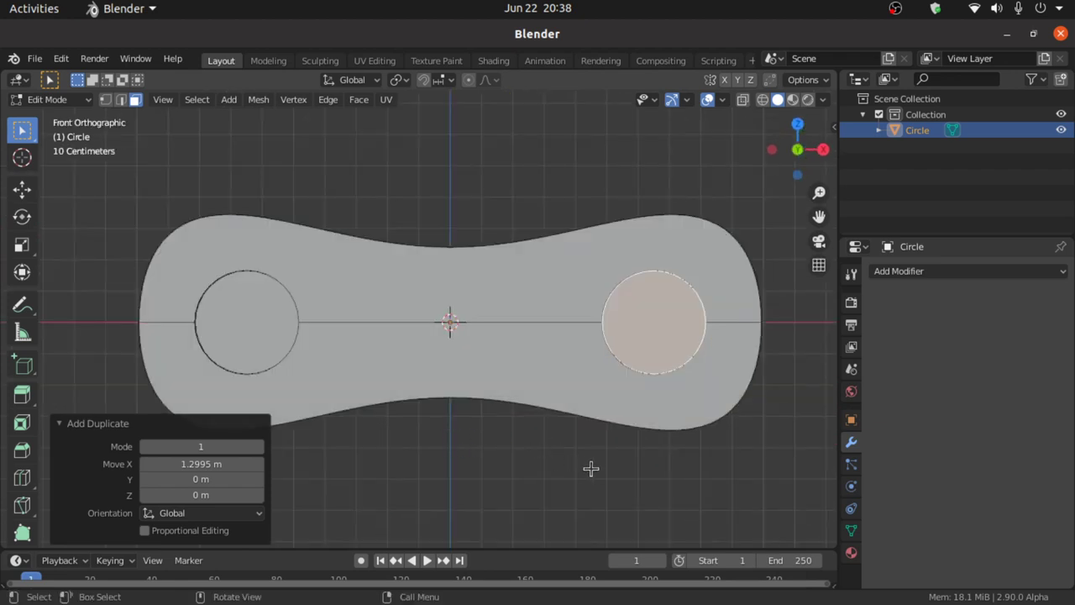
click(547, 477)
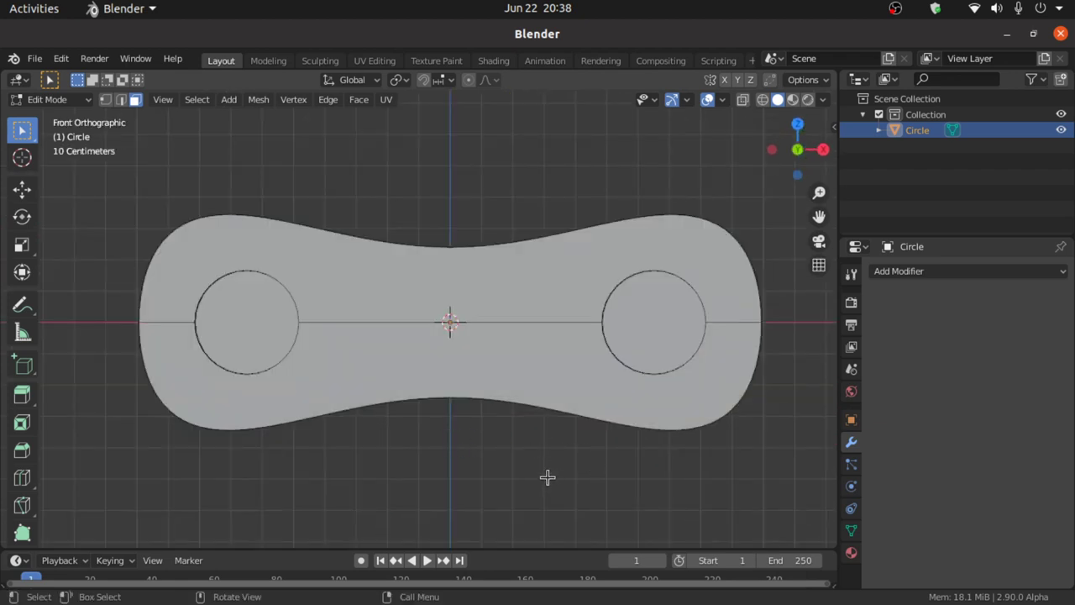
key(alt)
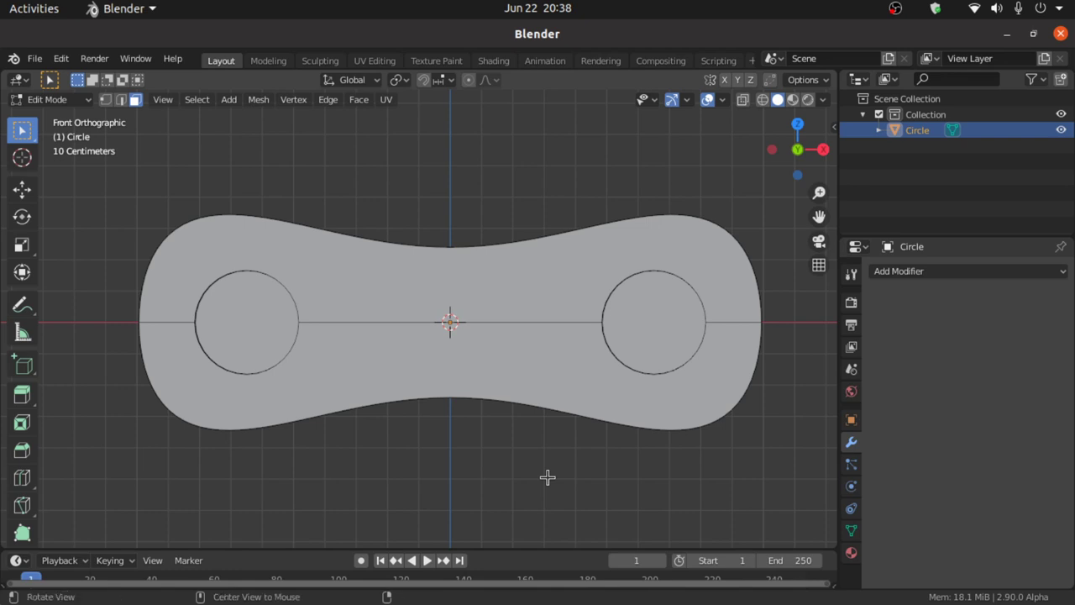
key(alt+h)
middle_drag(538, 401, 614, 499)
scroll(607, 395, down, 5)
middle_drag(581, 356, 596, 331)
scroll(597, 331, up, 1)
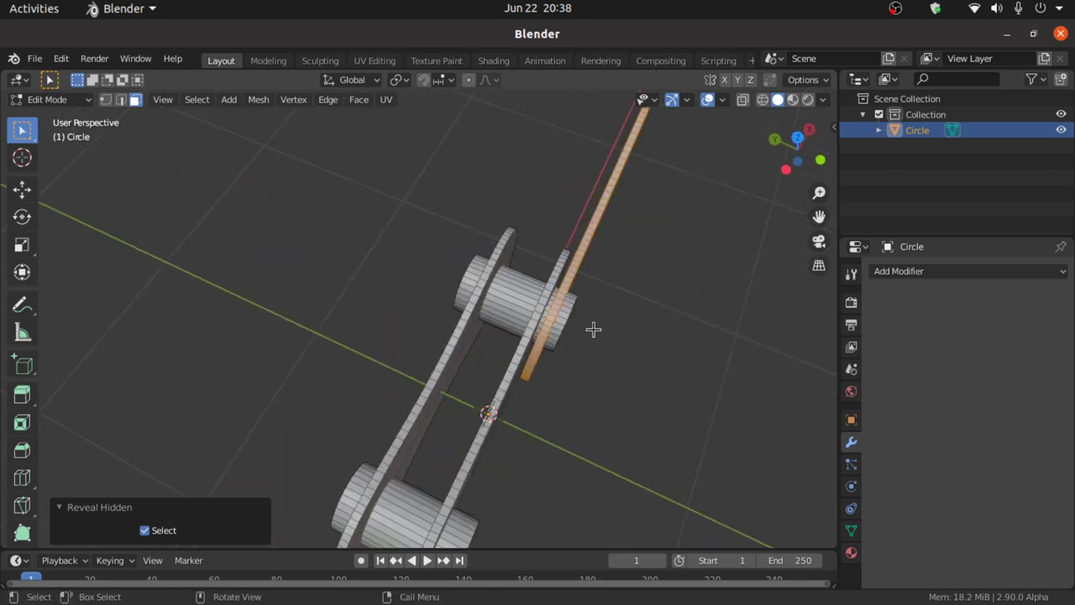
Duplicate the revealed link plate and place the copy about 0.437 m along Y, outside the opposite inner plate.
key(KP_7)
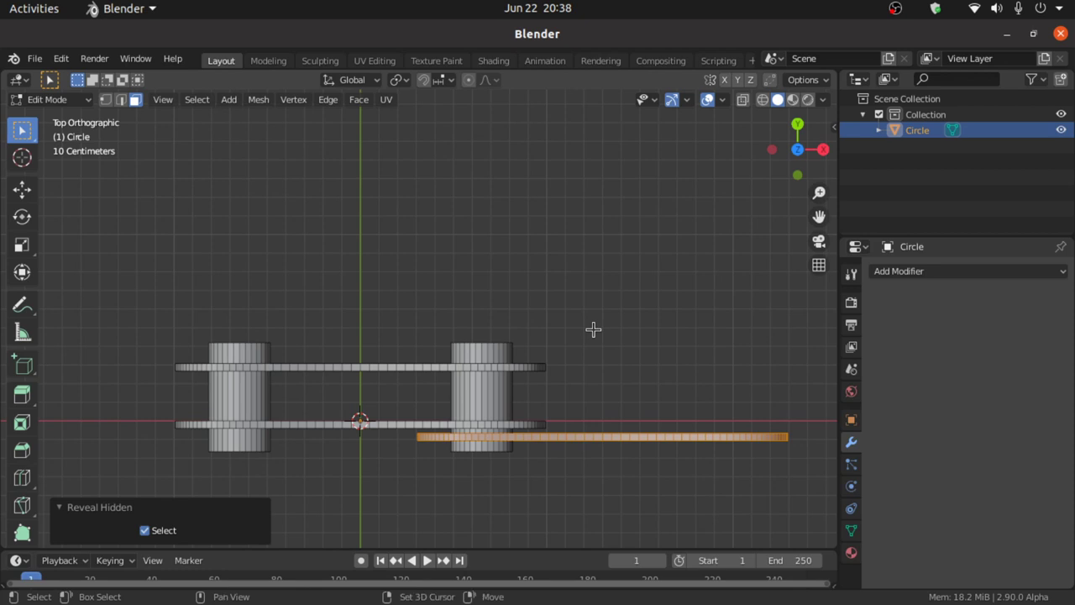
key(g)
key(y)
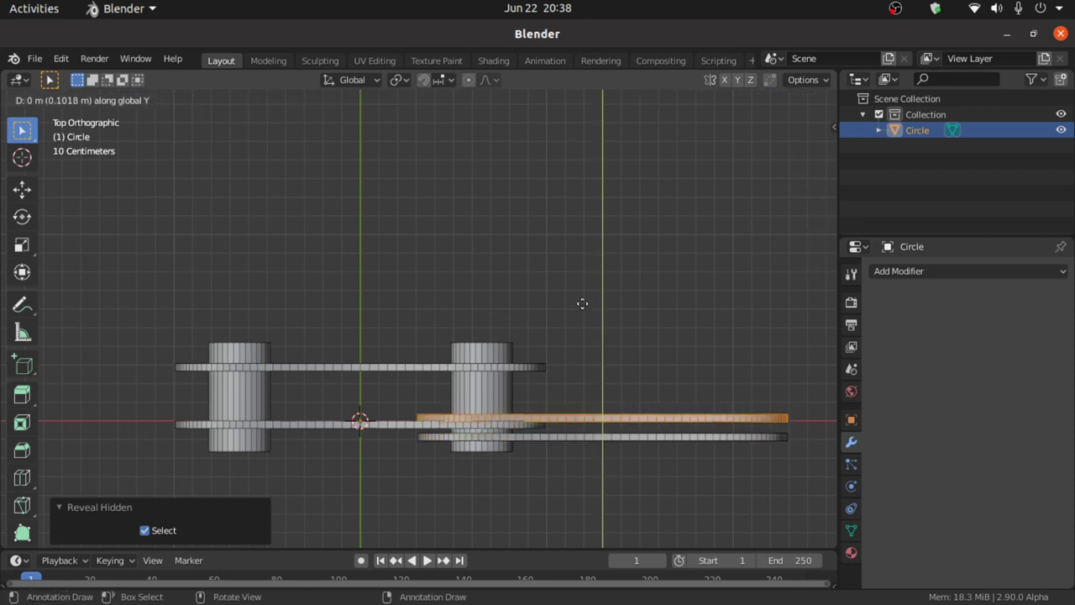
click(592, 248)
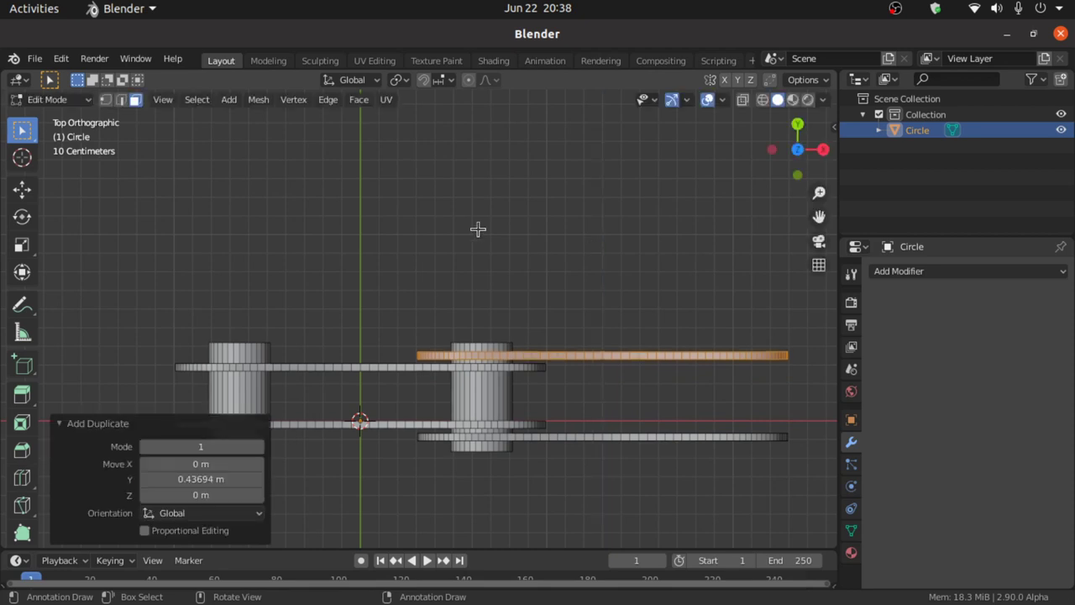
Return the chain link mesh to Object Mode and add a Bevel modifier to it.
click(51, 100)
click(42, 112)
middle_drag(407, 317, 429, 183)
scroll(429, 182, down, 5)
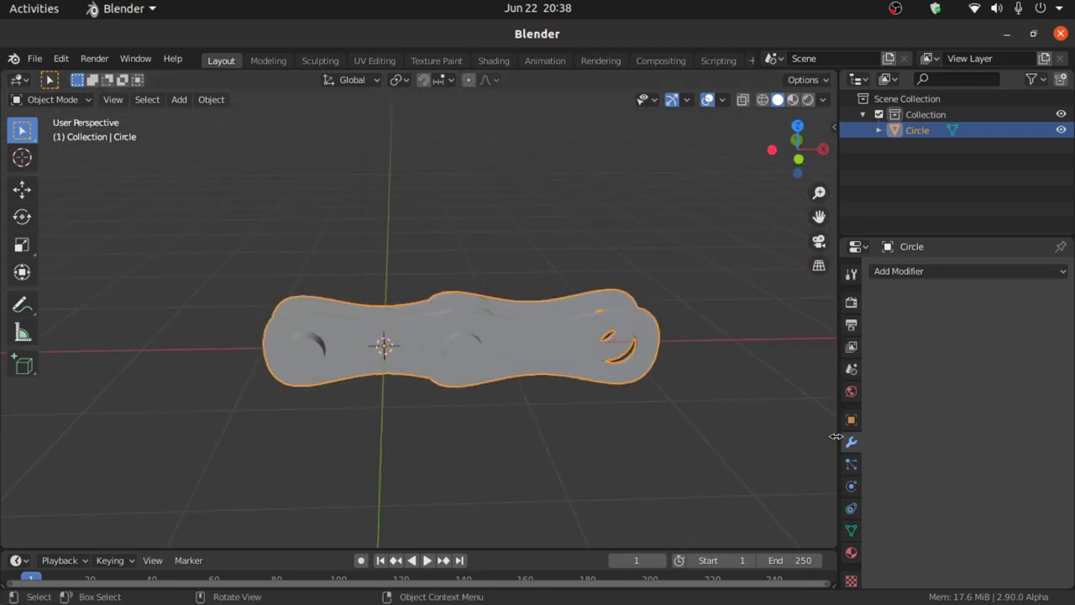
scroll(832, 436, up, 5)
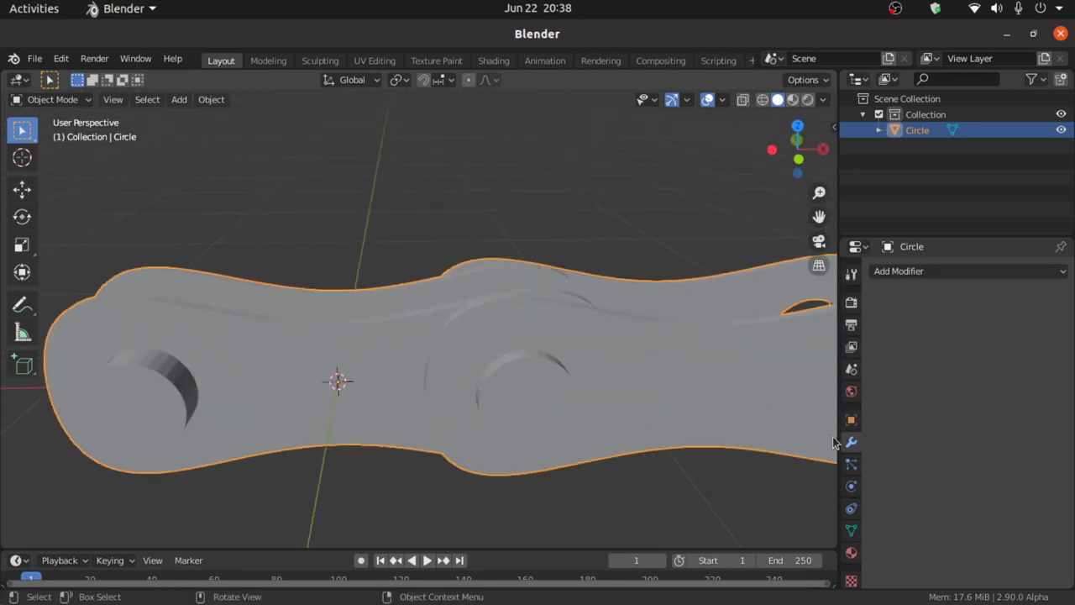
click(895, 274)
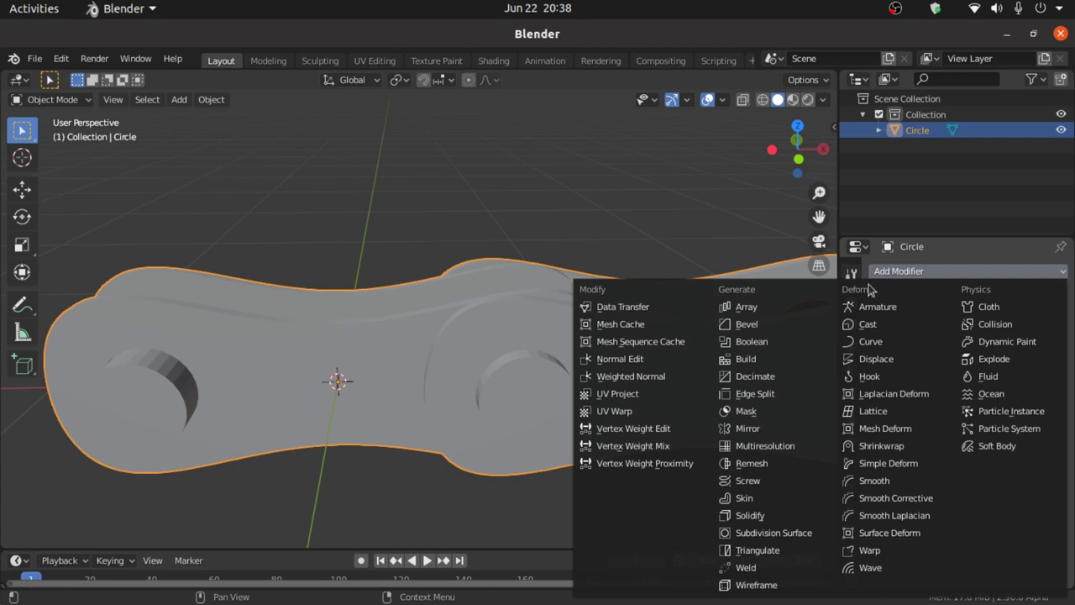
click(781, 324)
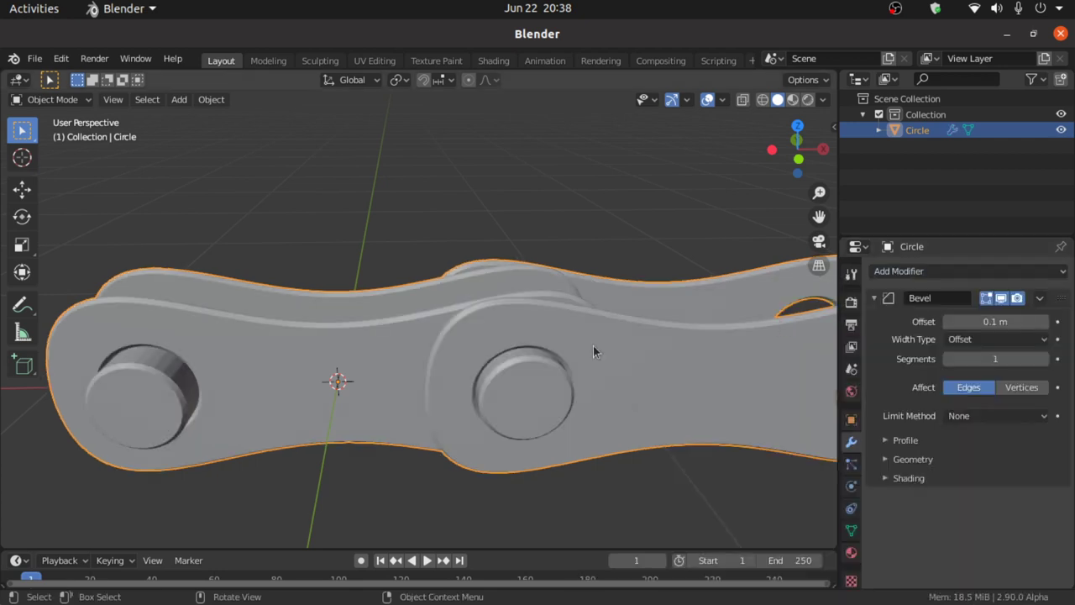
Limit the bevel by Angle, set its segments to 2 and enable Harden Normals in its shading options.
click(960, 414)
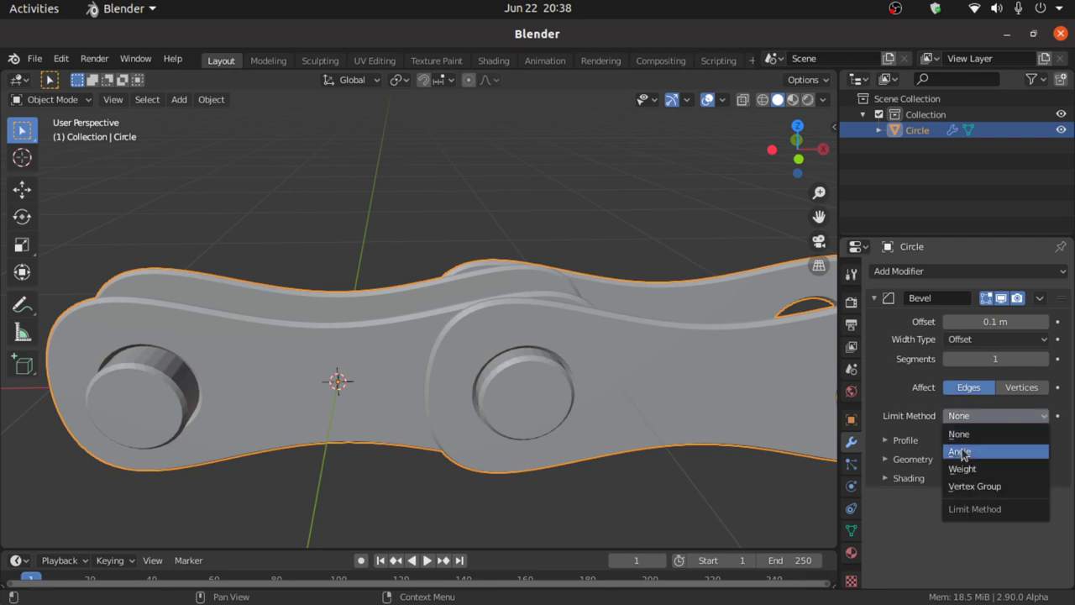
click(962, 450)
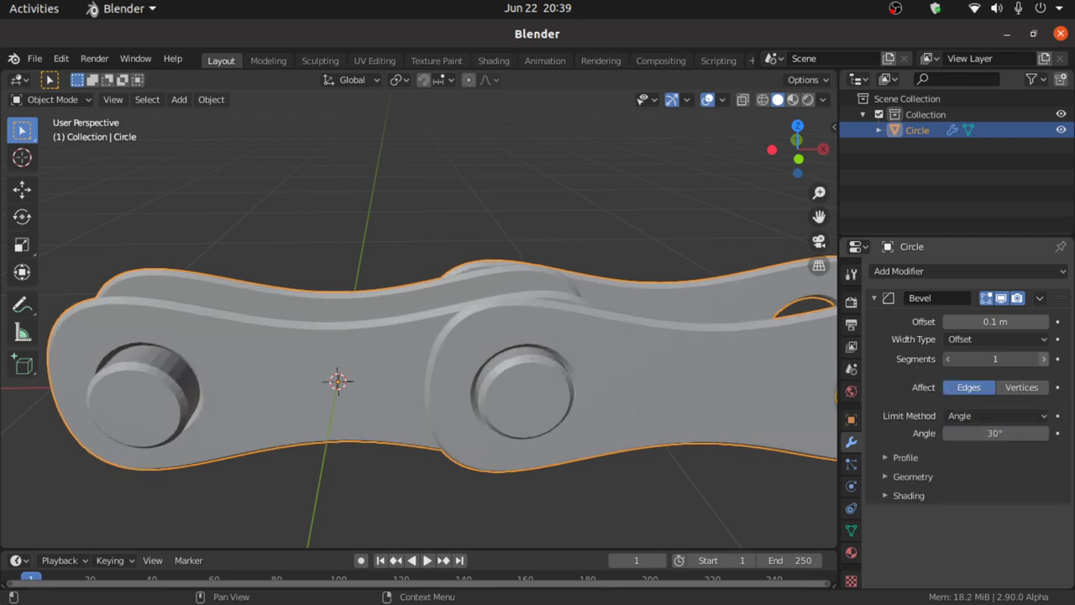
click(1045, 359)
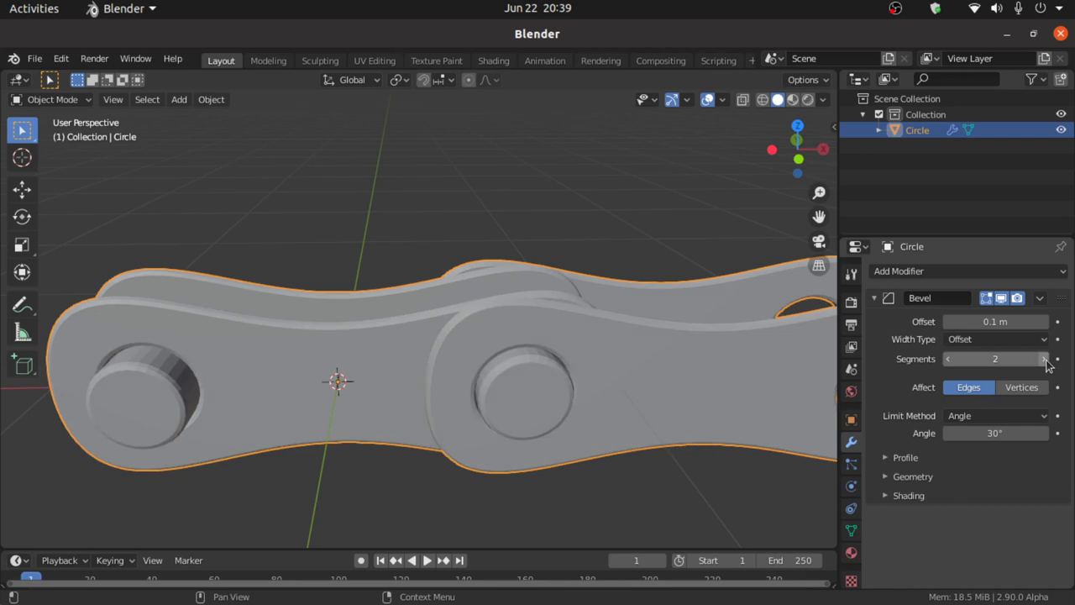
click(887, 495)
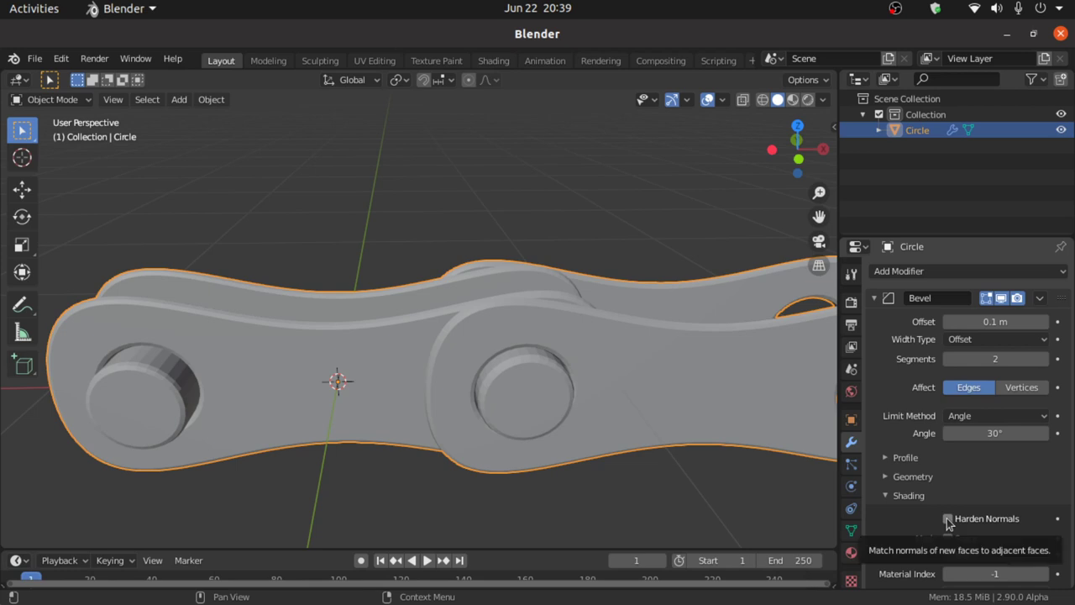
click(949, 519)
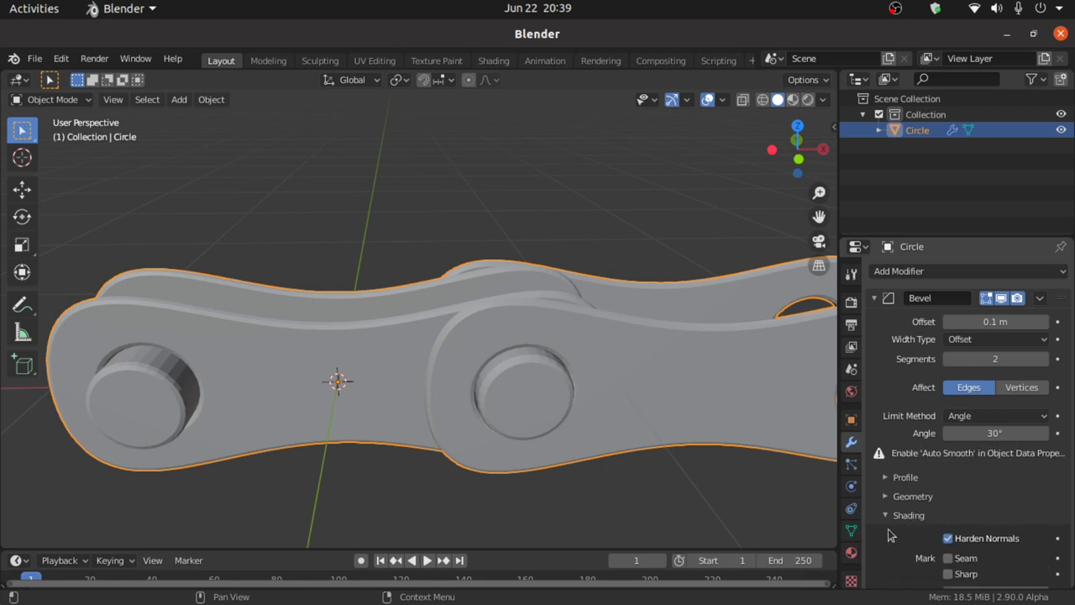
Enable Auto Smooth for the chain link's normals and apply Shade Smooth to the object.
click(850, 532)
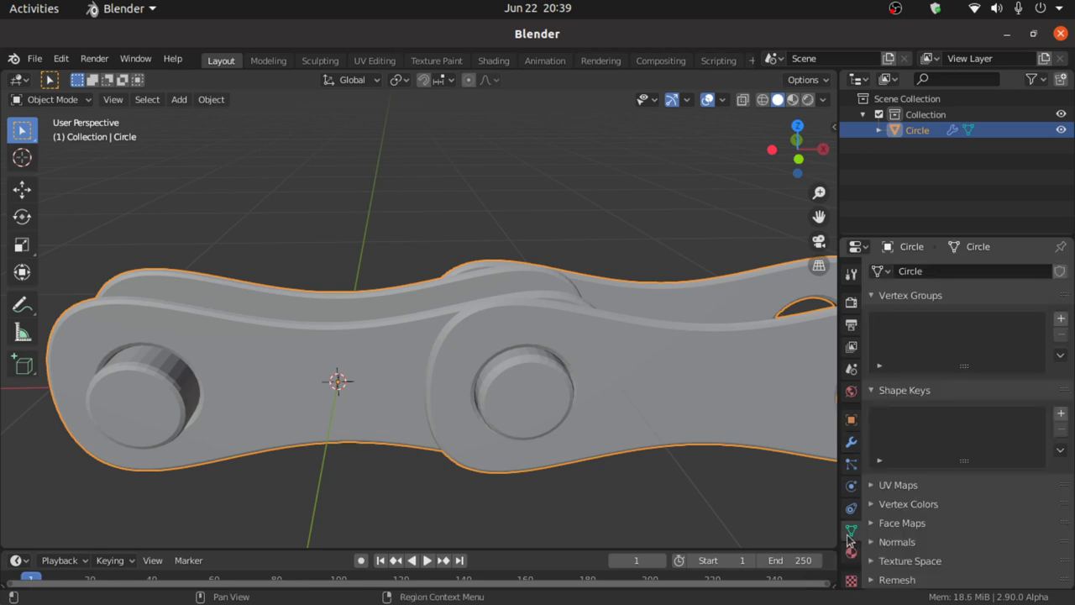
click(890, 541)
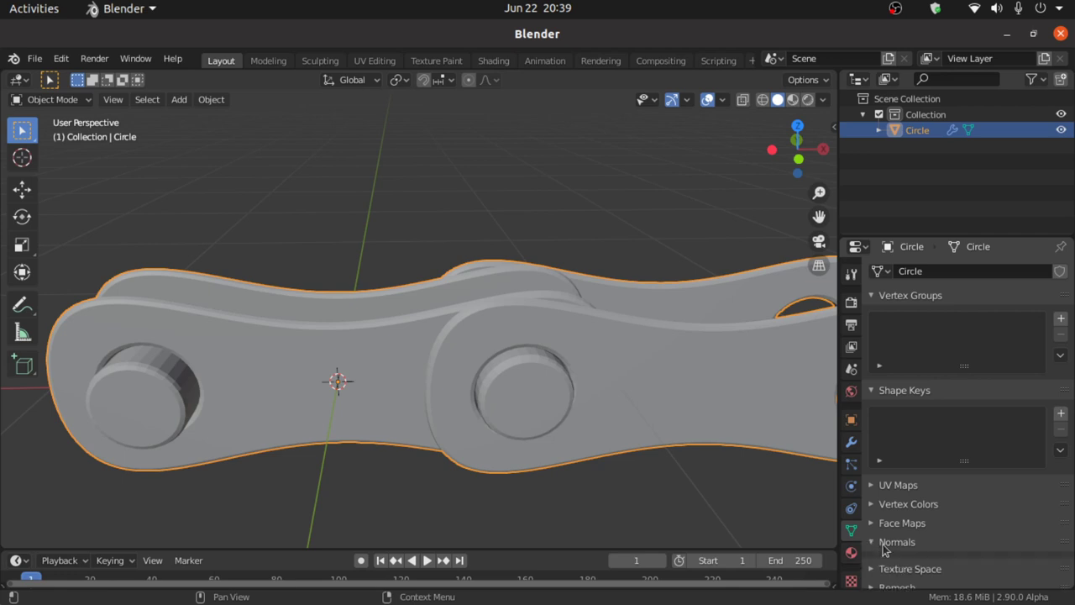
click(946, 565)
right_click(466, 335)
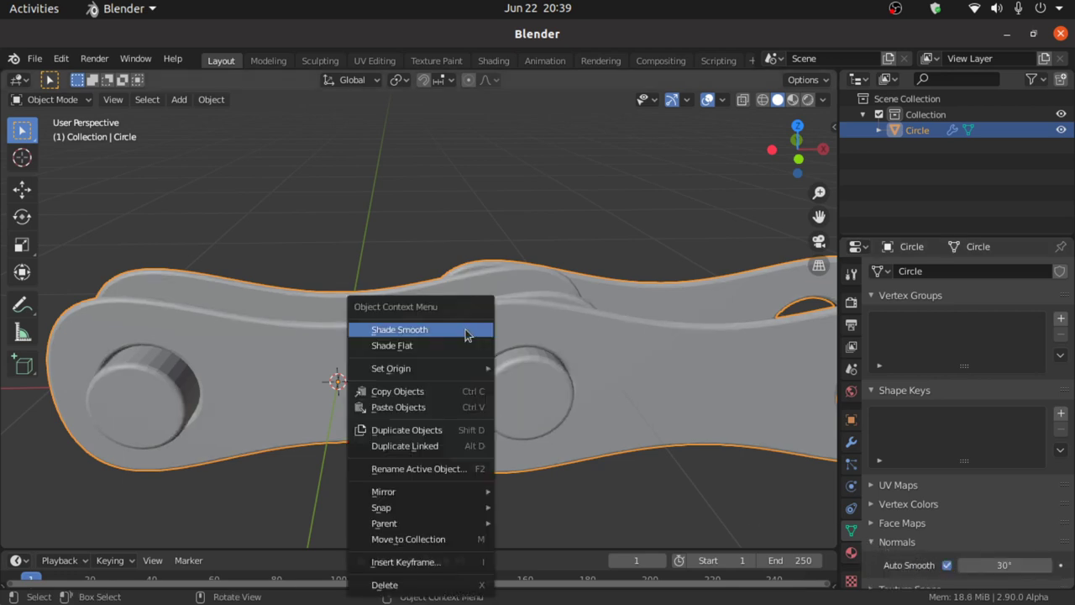
click(465, 330)
scroll(473, 357, down, 3)
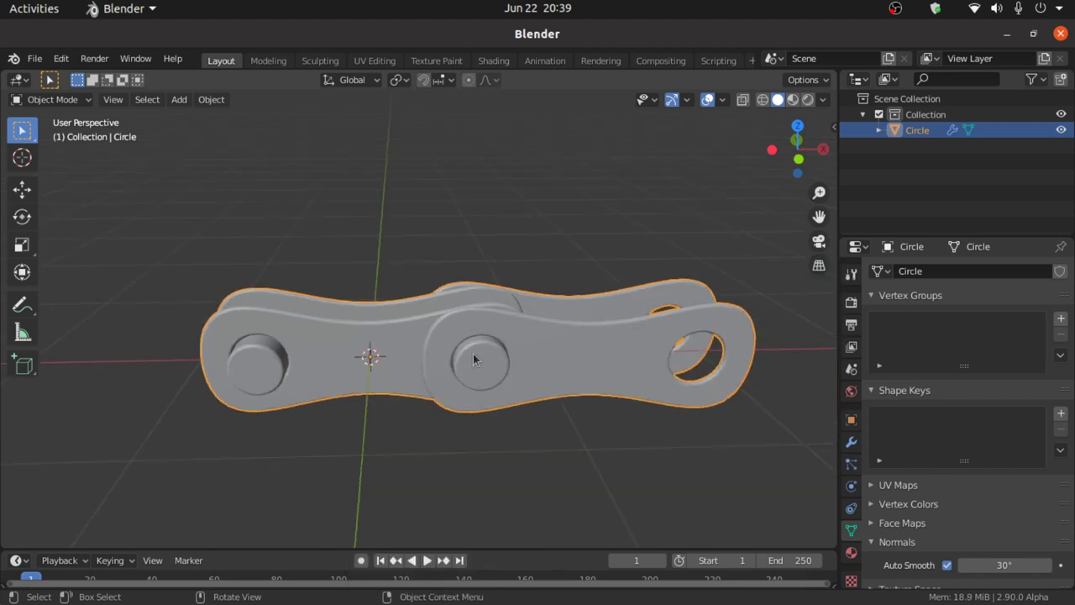
Deselect the chain link and, in front orthographic view, add a Bezier circle curve at the world origin.
click(525, 458)
key(KP_1)
scroll(525, 451, down, 2)
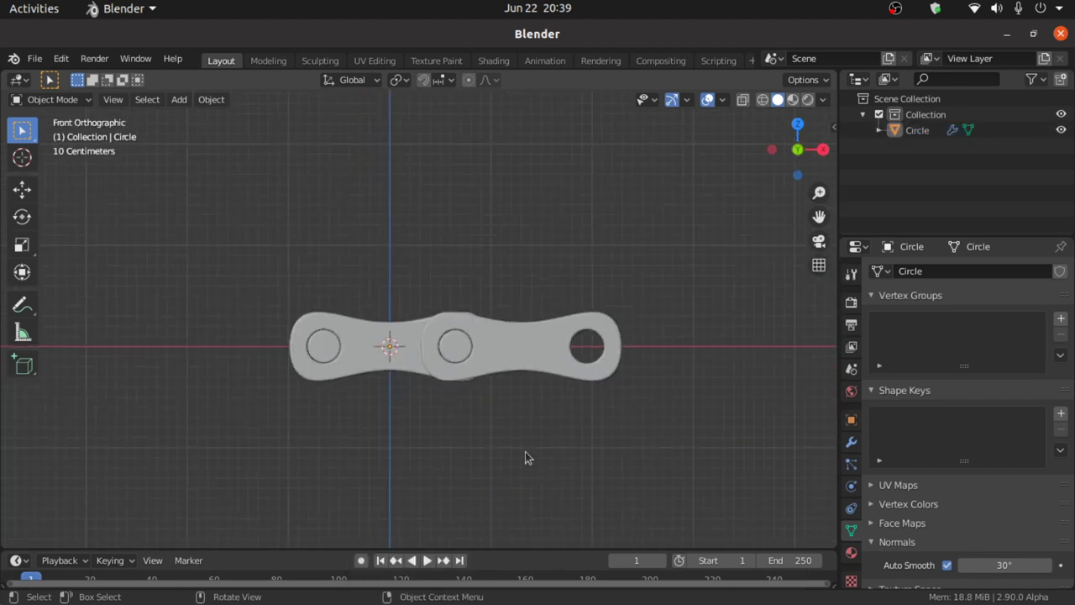
shift+middle_drag(437, 425, 462, 376)
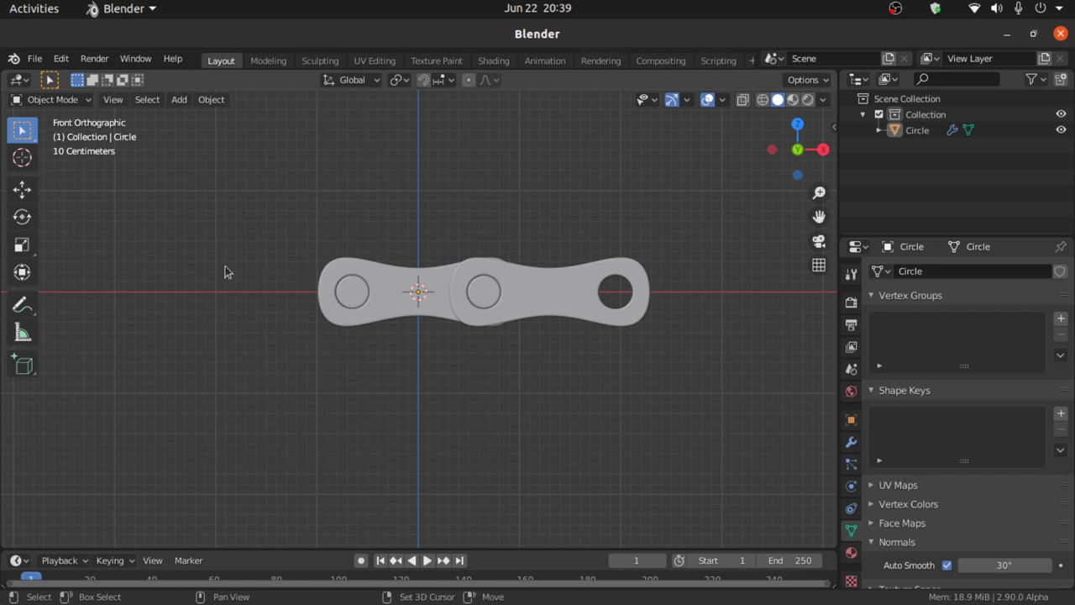
key(shift+a)
mouse_move(159, 283)
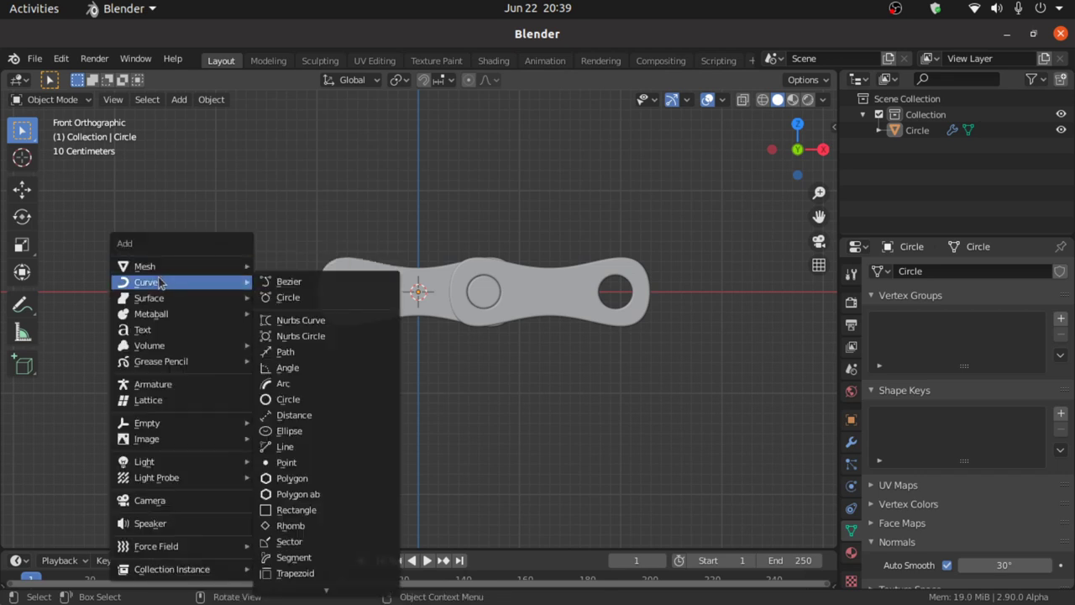
click(303, 300)
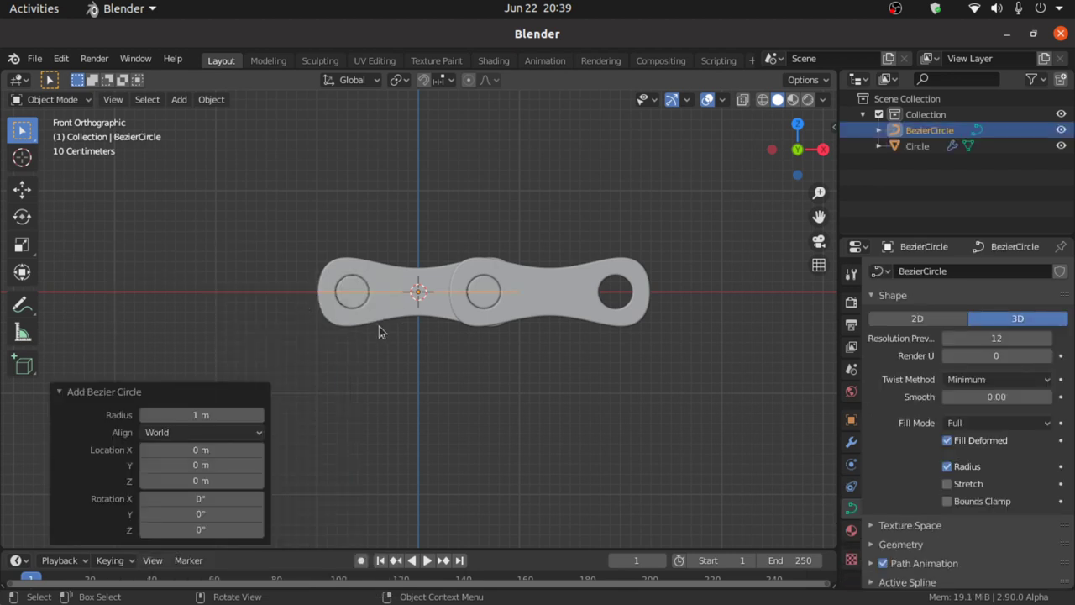
In Edit Mode, rotate the Bezier circle's control points 90° about the X axis to stand it upright.
key(Tab)
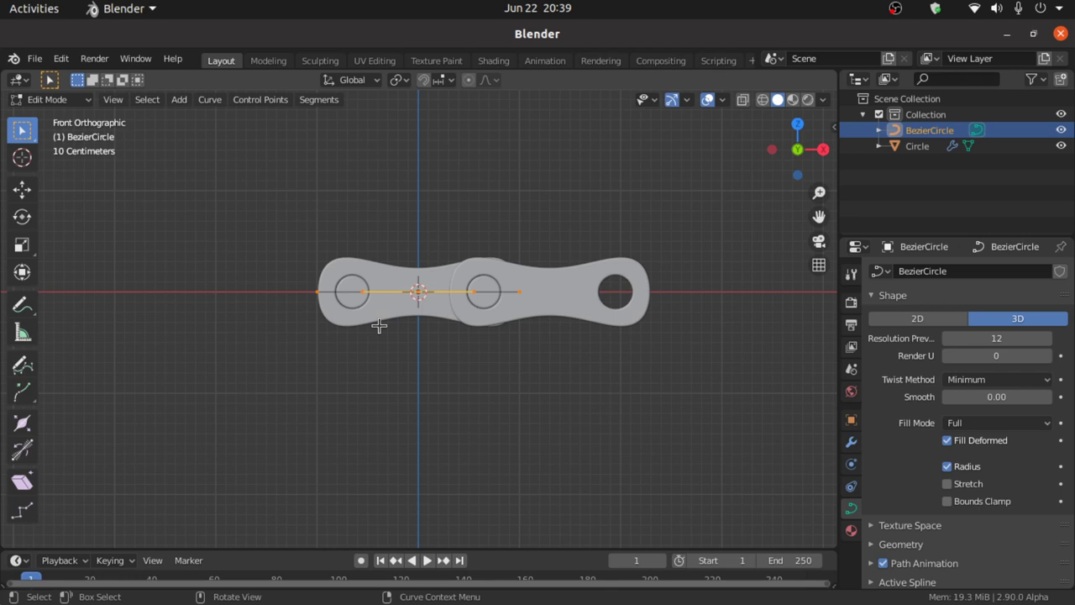
key(r)
key(x)
text(90)
key(Return)
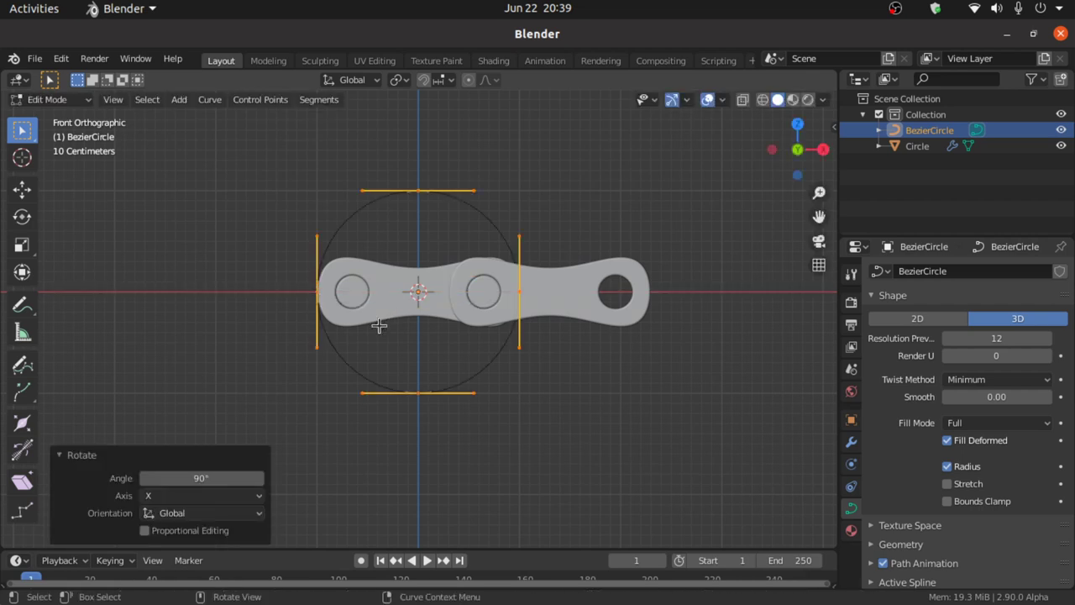
Enlarge the whole Bezier circle around the chain link in three successive scalings of about 2.471, 1.898 and 1.752.
key(s)
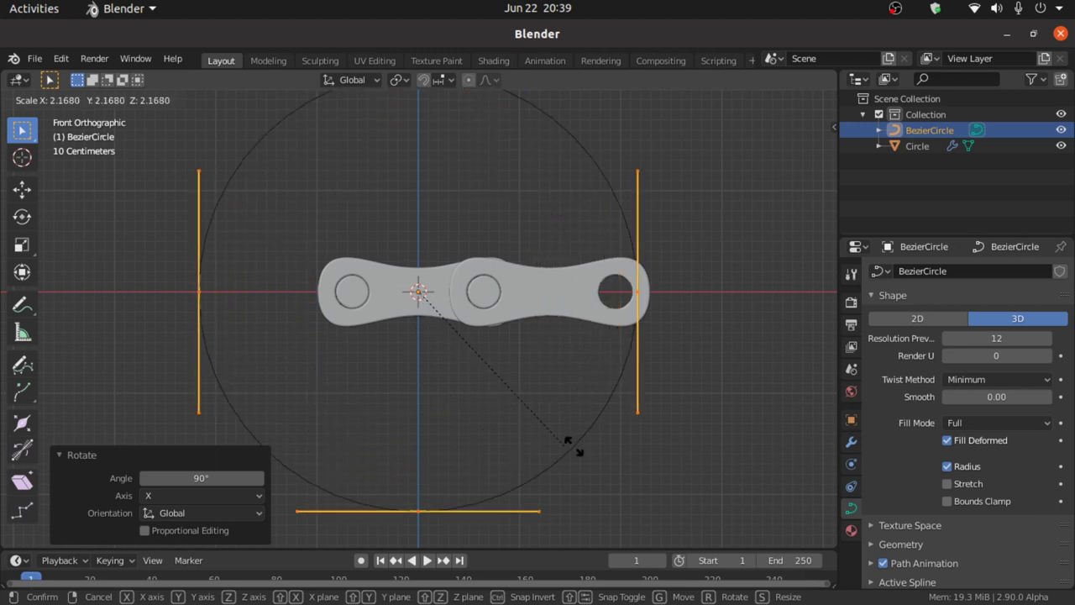
click(600, 446)
scroll(598, 449, down, 2)
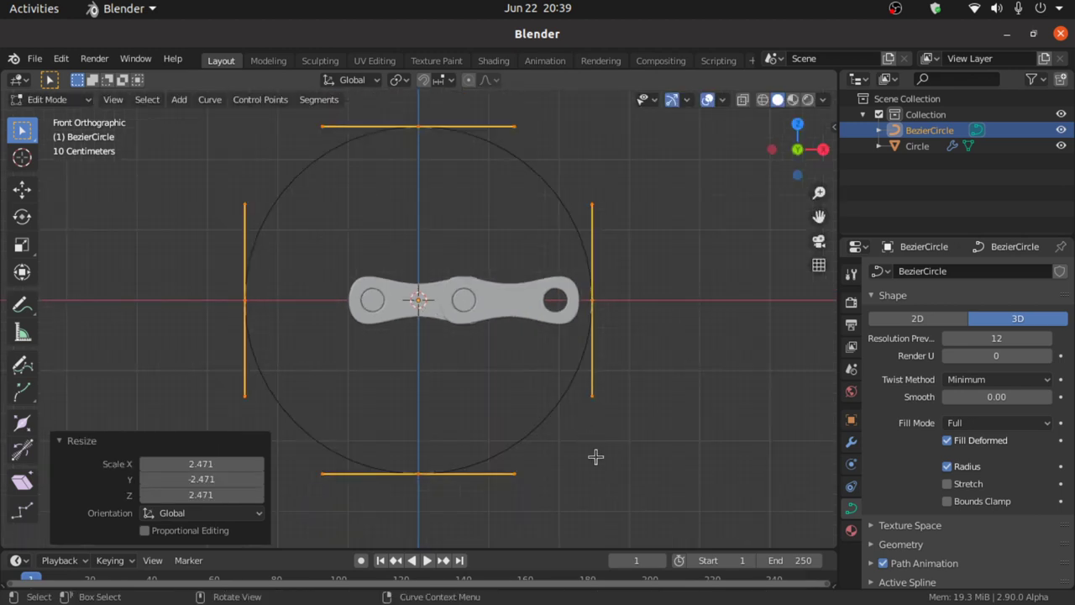
key(s)
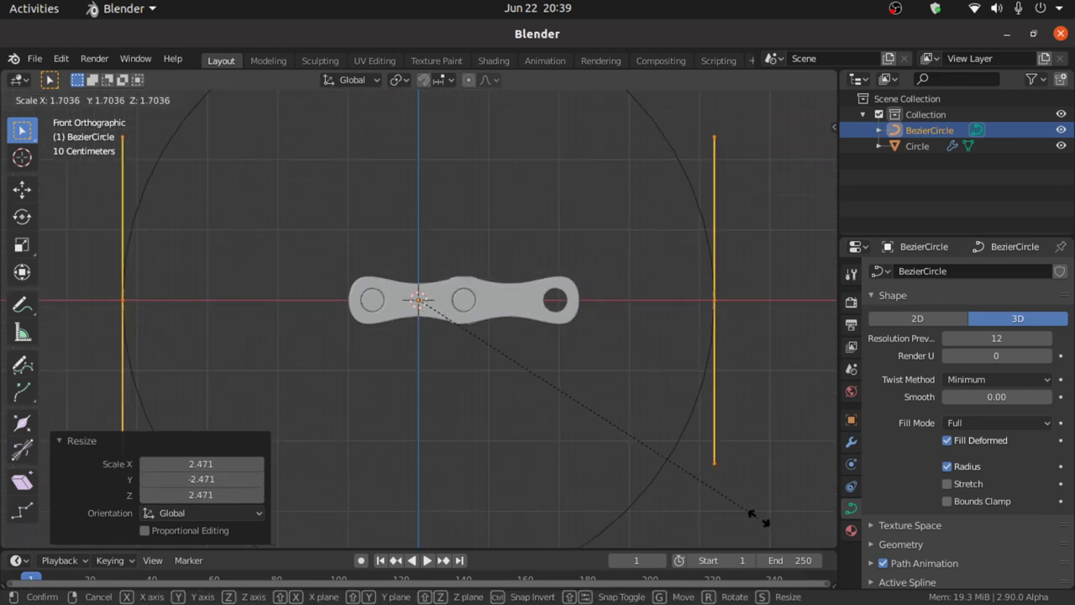
click(805, 531)
scroll(678, 427, down, 5)
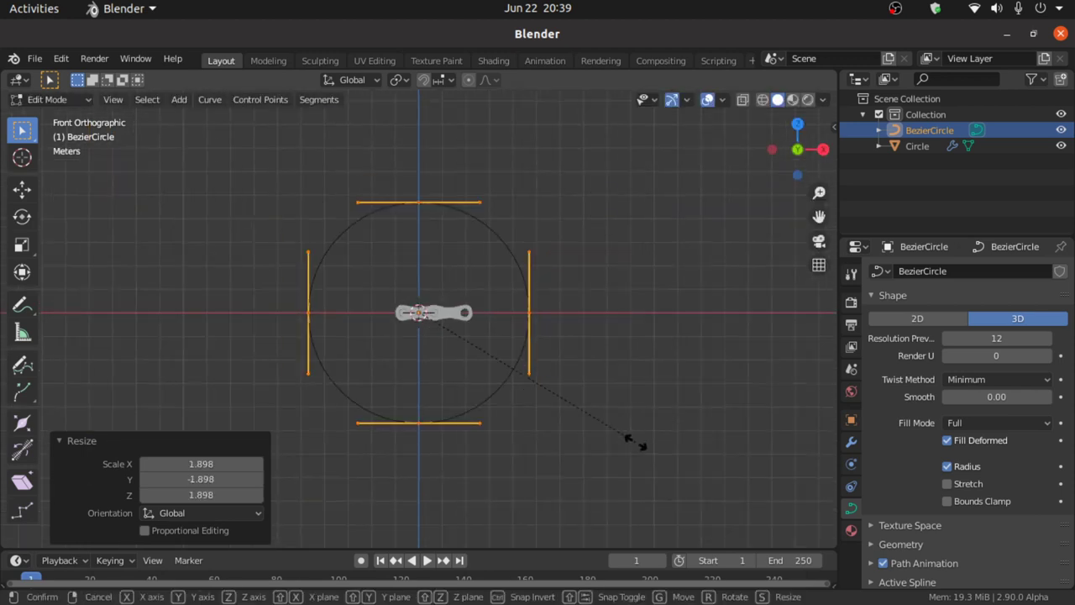
key(s)
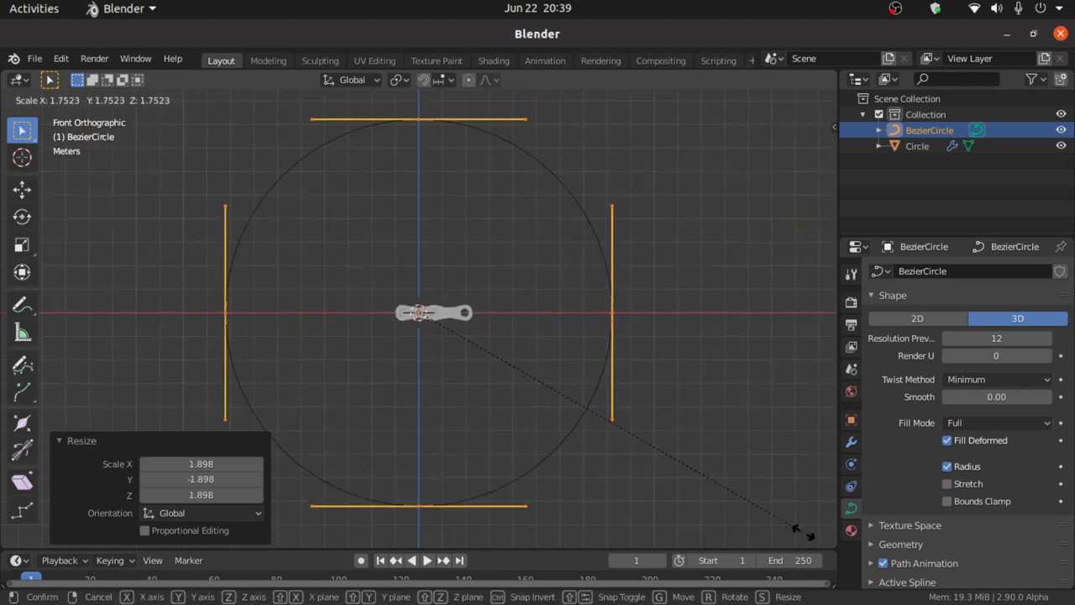
click(802, 531)
Select the circle's uppermost and lowermost control points and scale them inward until the curve is a flattened loop with a slight waist.
click(412, 126)
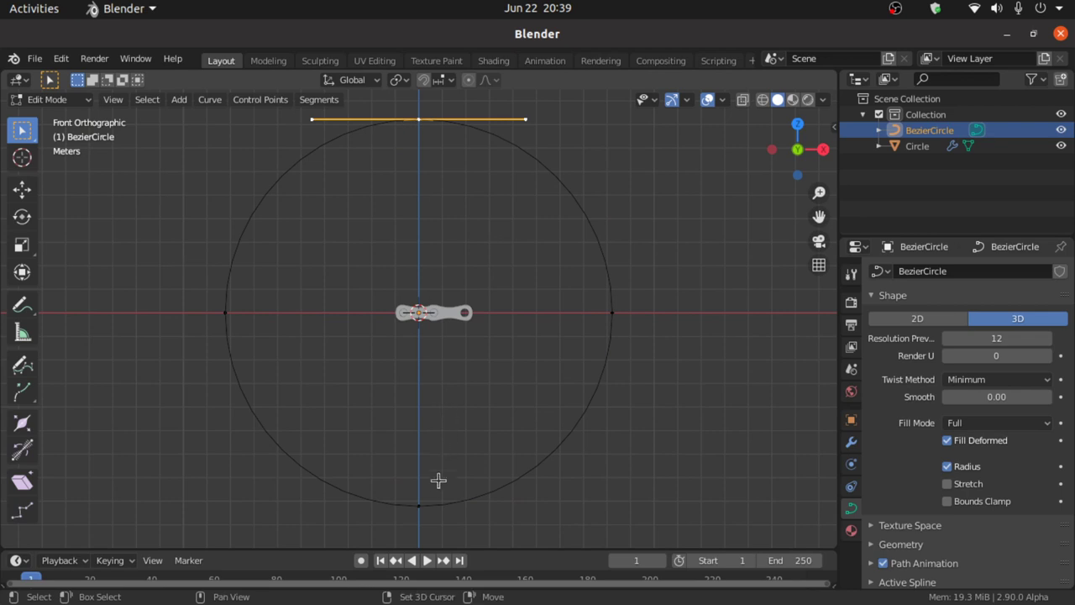
shift+click(422, 504)
key(s)
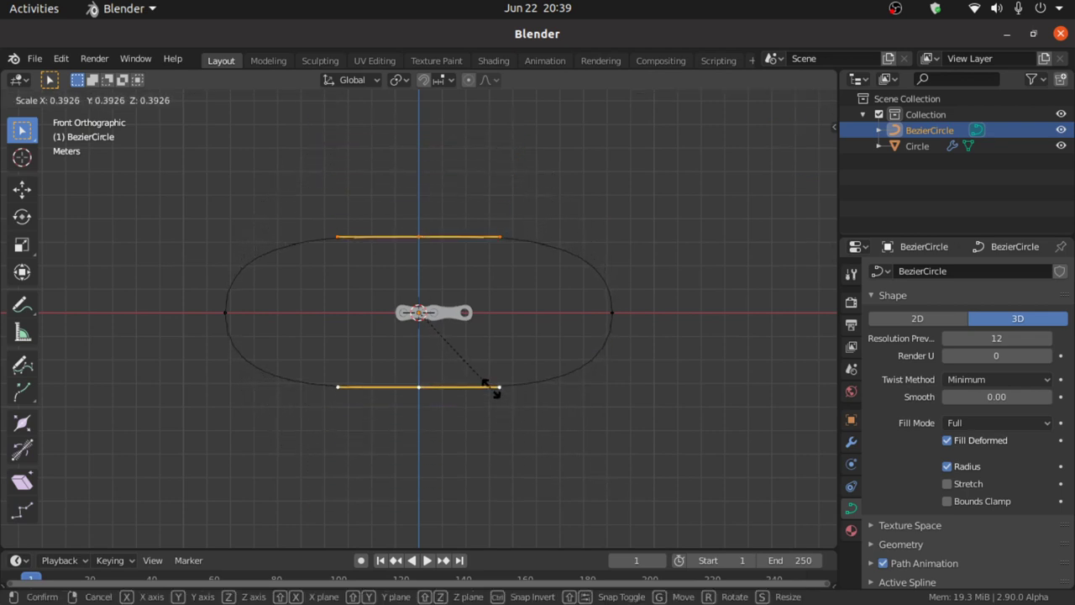
click(460, 339)
Select all of the curve's control points, scale them up by about 1.644 and return to Object Mode.
key(a)
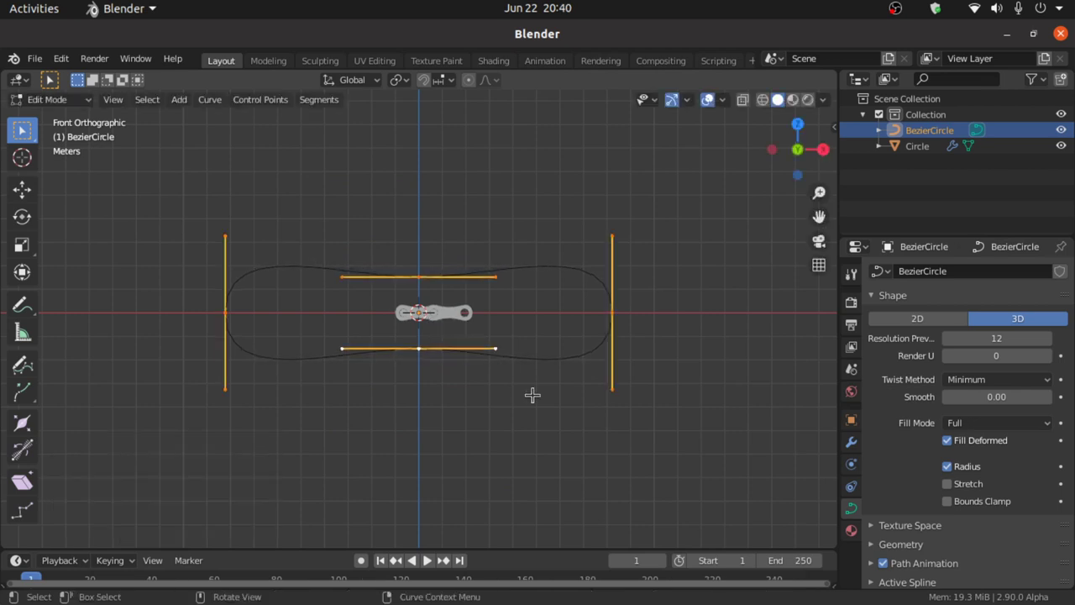
key(s)
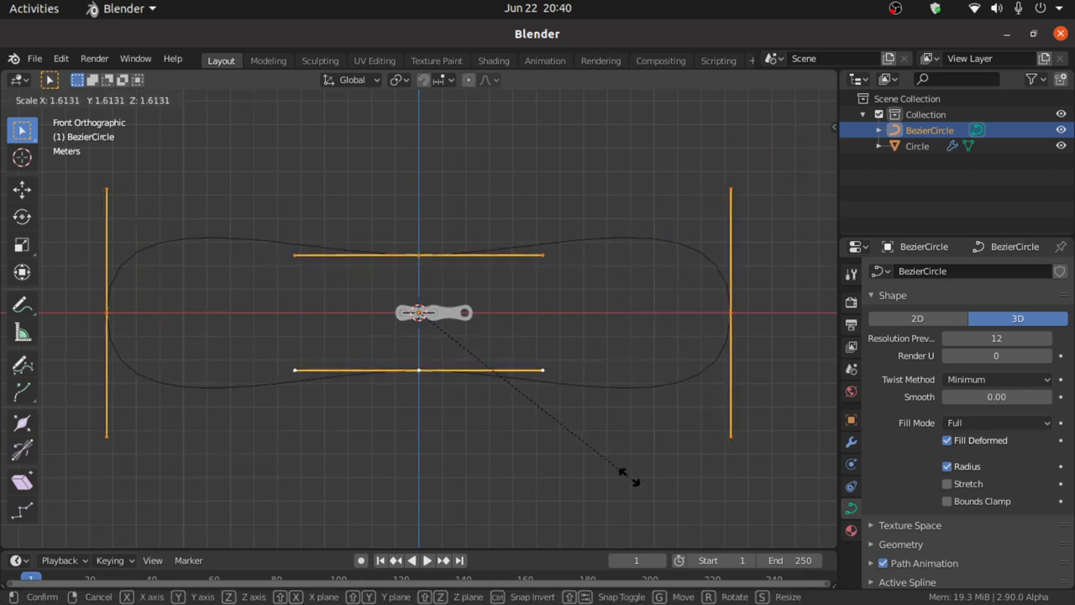
click(632, 479)
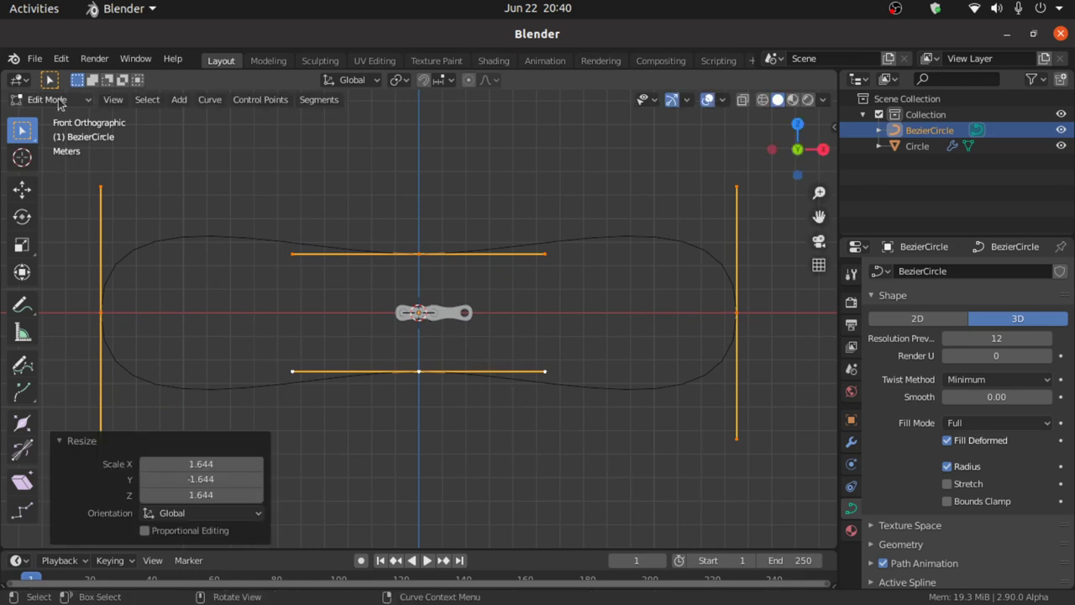
click(59, 101)
click(50, 113)
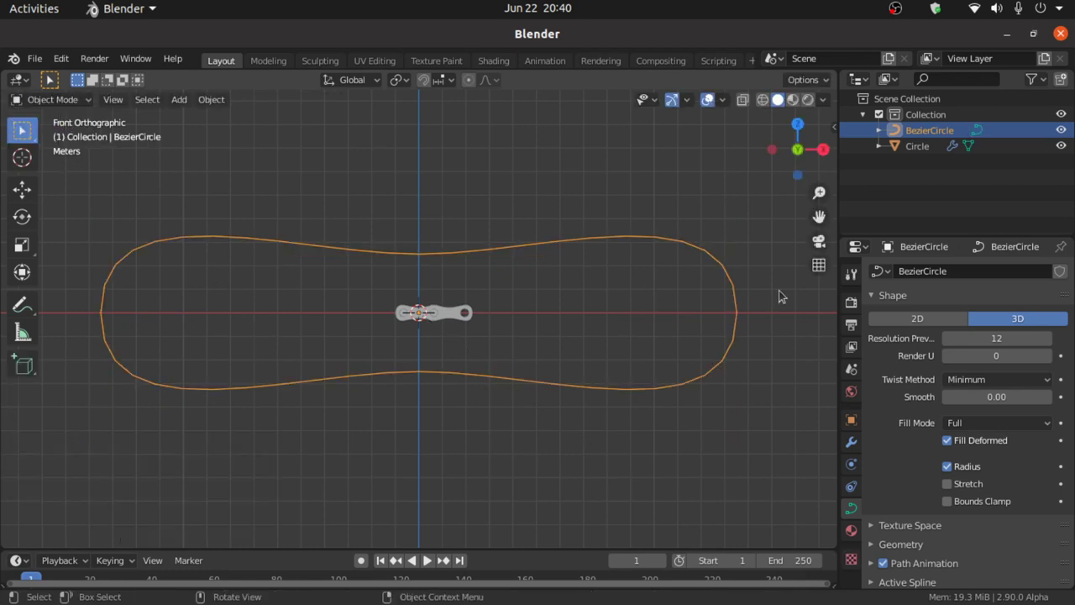
Add a Subdivision Surface modifier to the looped Bezier curve.
click(850, 442)
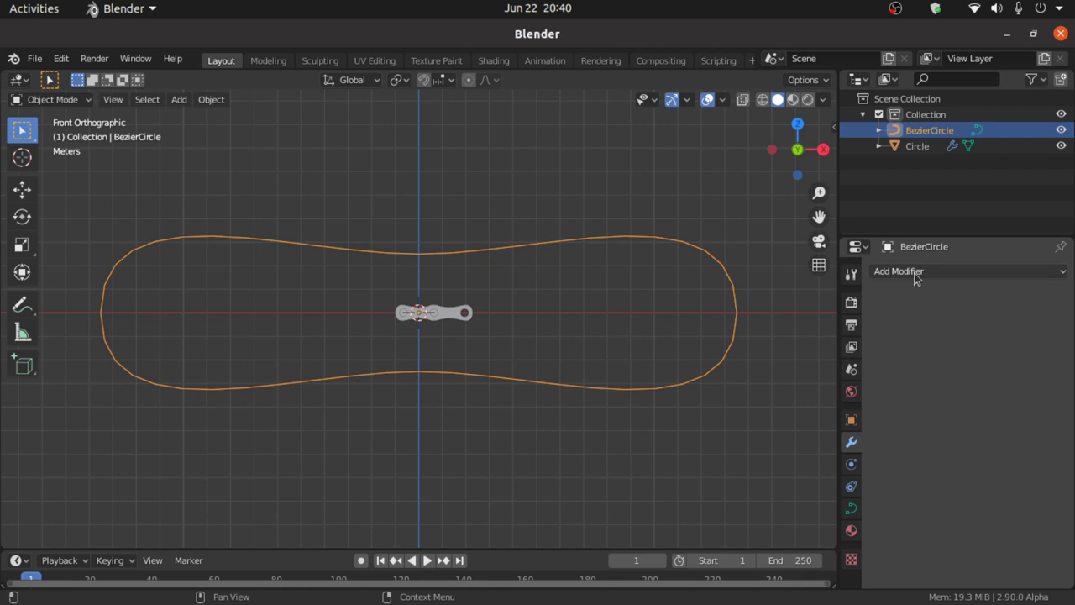
click(920, 271)
click(836, 463)
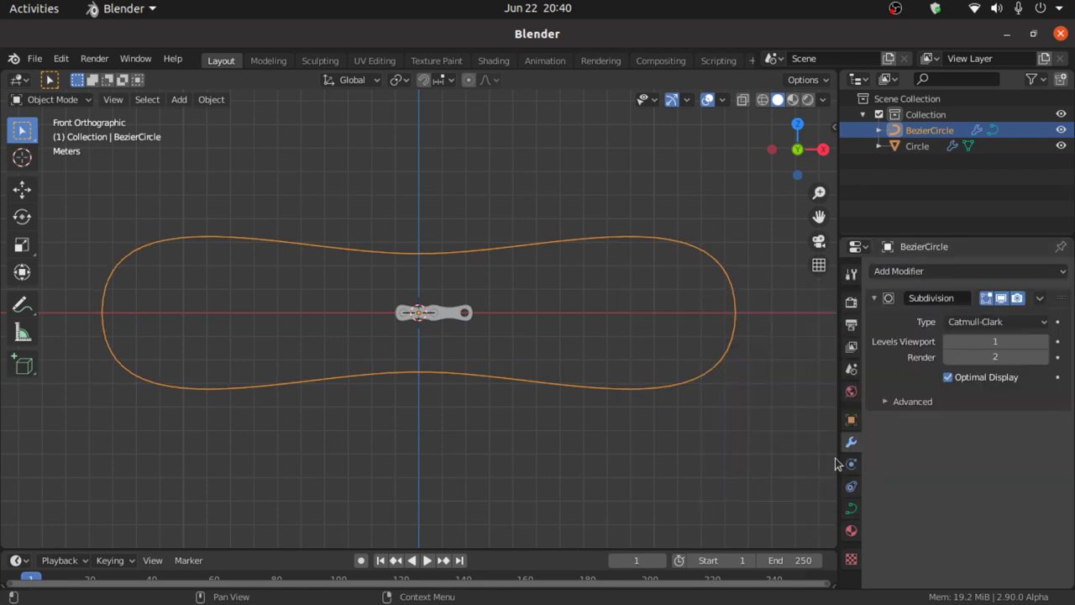
Select the chain link object, collapse its Bevel modifier settings and add an Array modifier.
scroll(523, 403, up, 2)
click(456, 321)
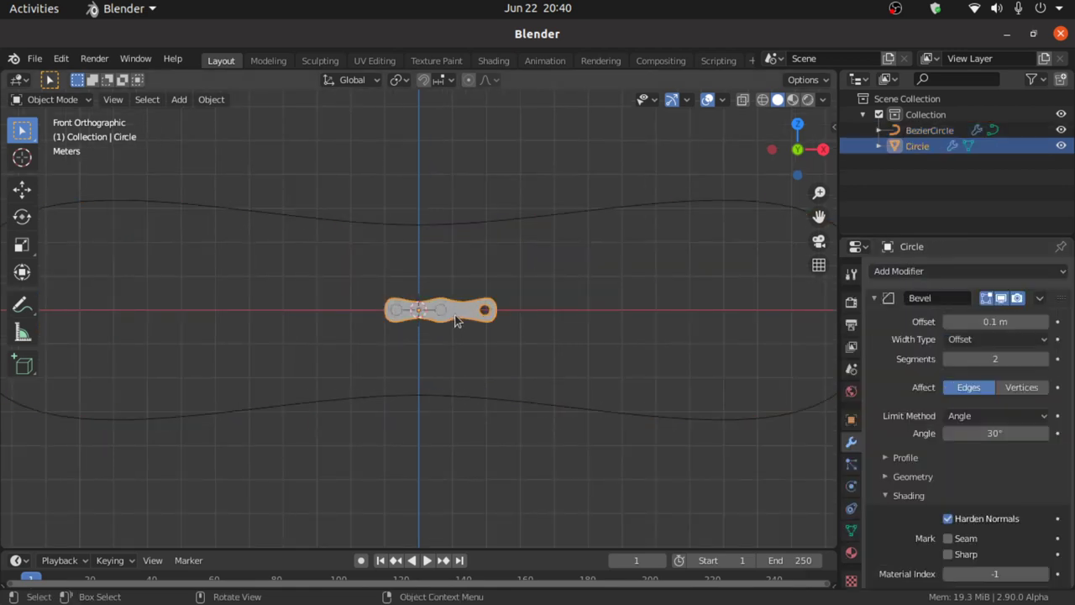
click(876, 298)
click(895, 272)
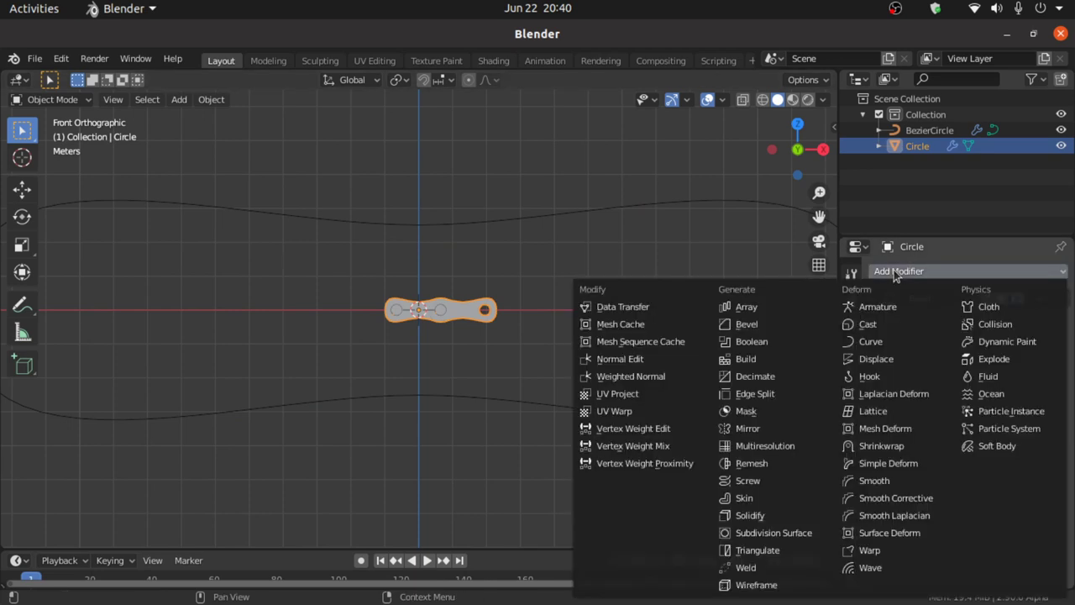
click(761, 308)
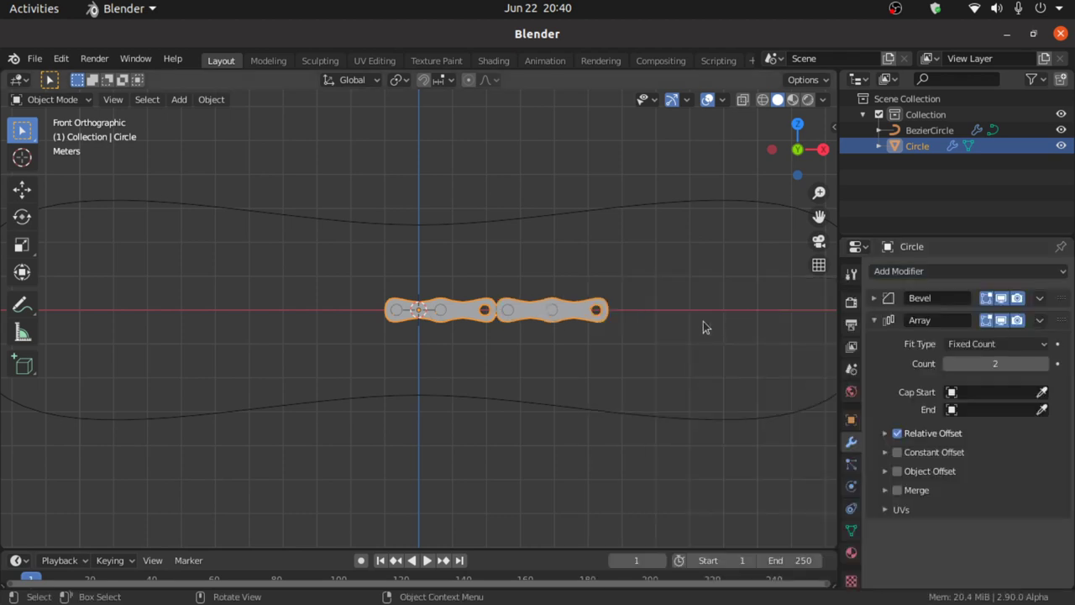
Set the Array modifier's relative offset Factor X to 0.790 so neighbouring links share a pin, and collapse its settings.
click(885, 434)
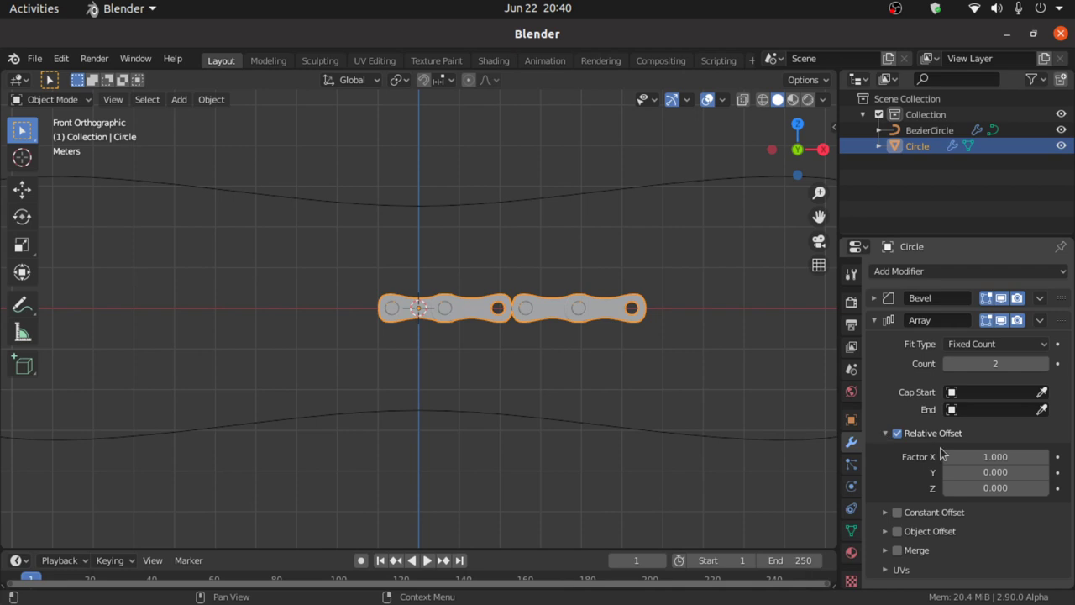
scroll(663, 392, up, 3)
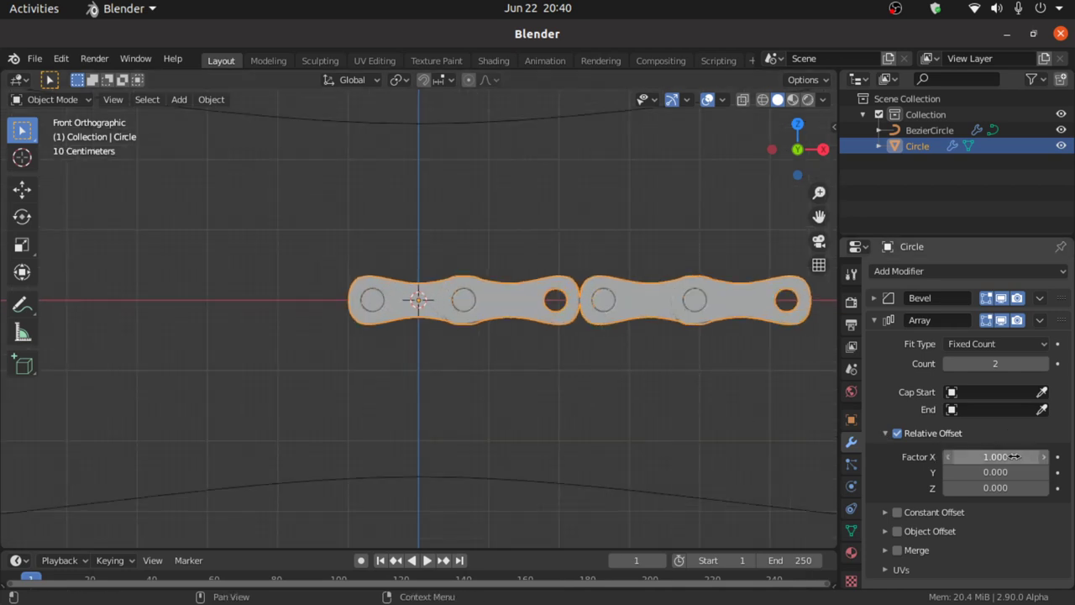
drag(996, 456, 969, 456)
scroll(501, 420, down, 3)
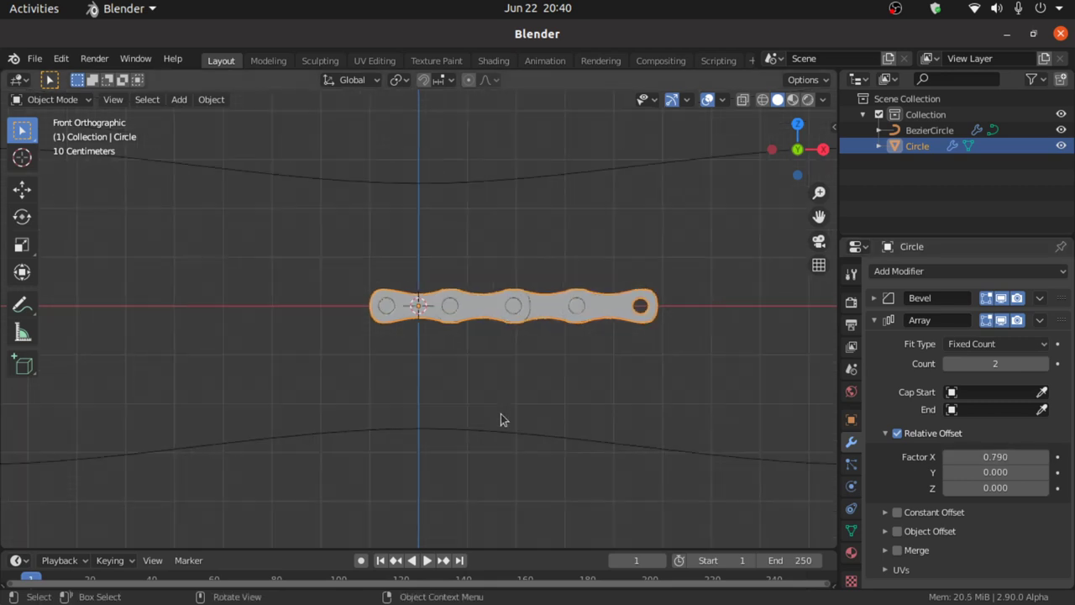
click(875, 320)
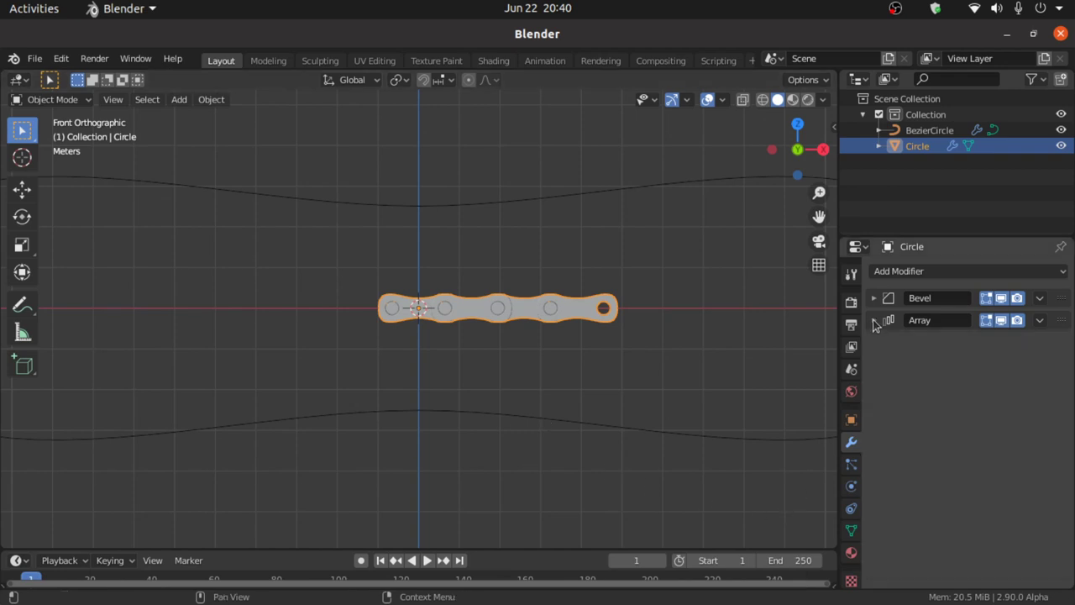
Add a Curve modifier to the chain link and choose BezierCircle as its curve object.
click(914, 274)
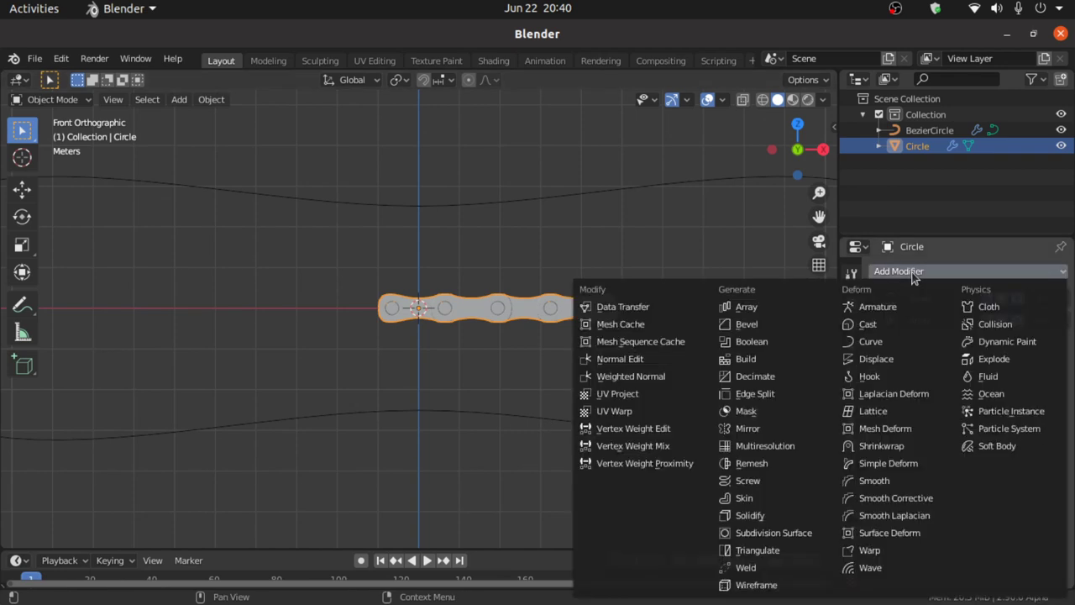
click(874, 345)
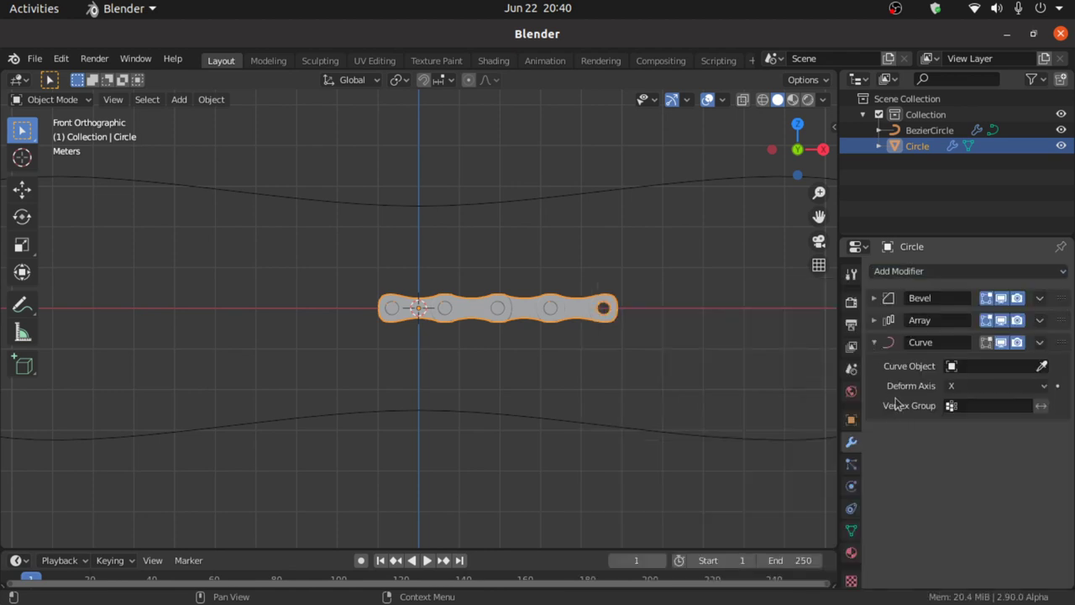
click(981, 367)
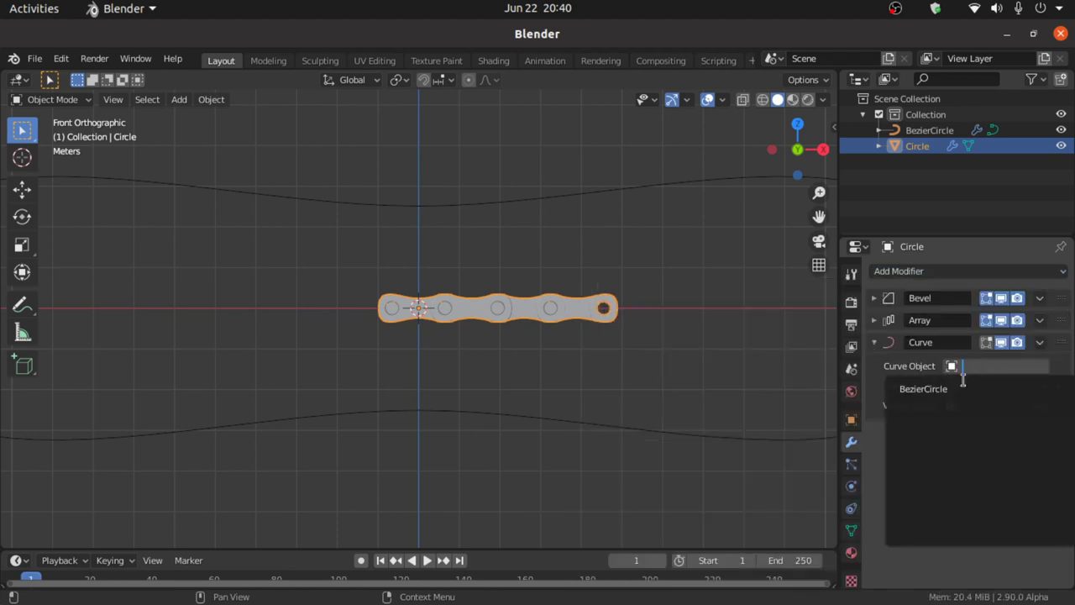
click(924, 388)
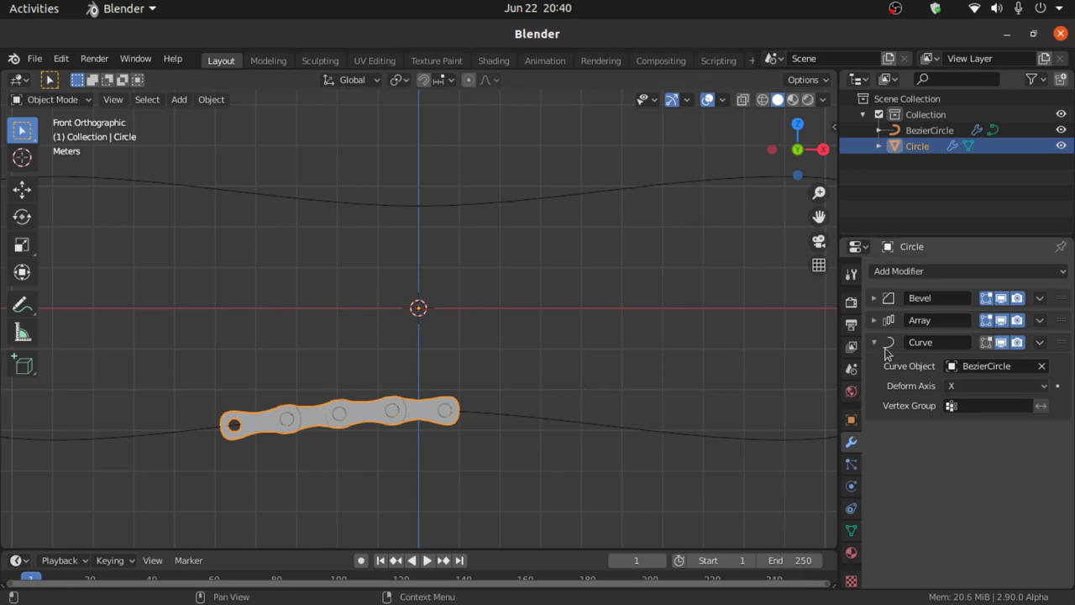
Raise the Array modifier's count to 24 so the links fill the whole curve loop.
click(875, 322)
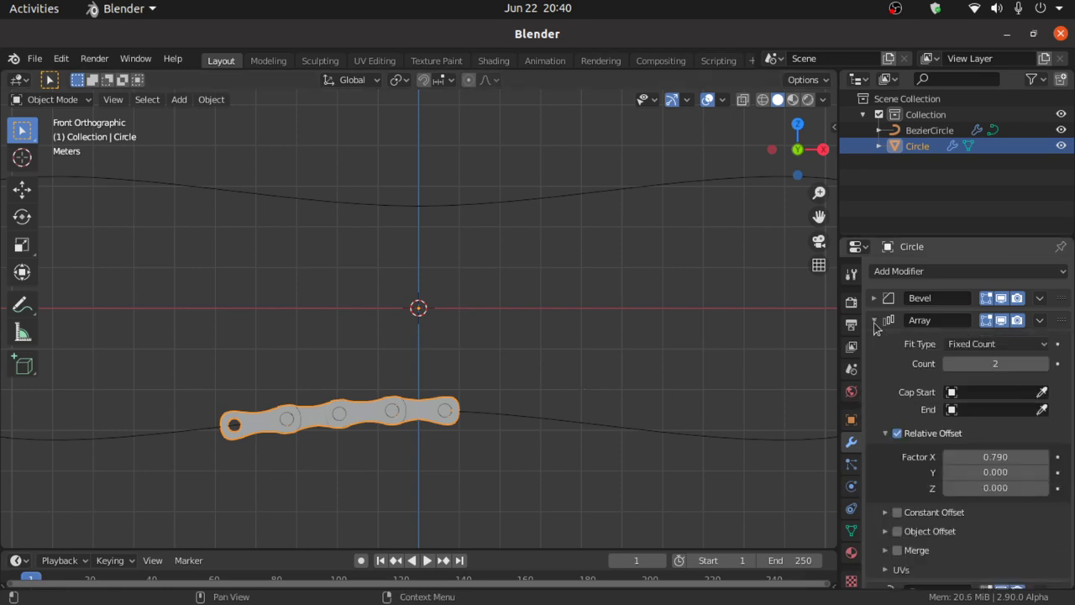
scroll(520, 344, down, 4)
scroll(521, 346, down, 1)
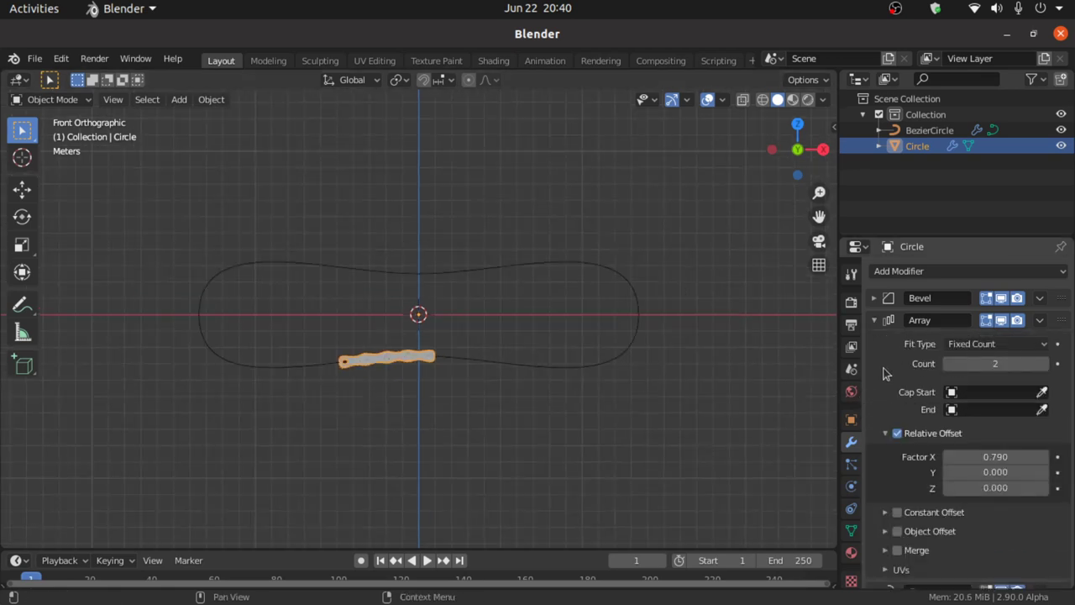
drag(995, 363, 1045, 371)
click(1043, 363)
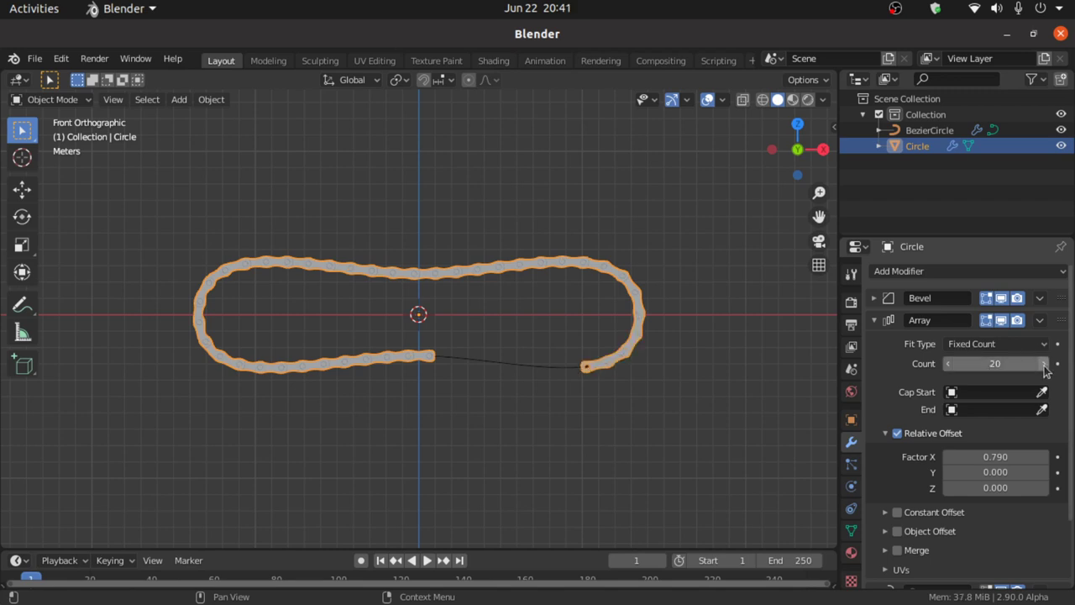
click(1044, 363)
click(1043, 363)
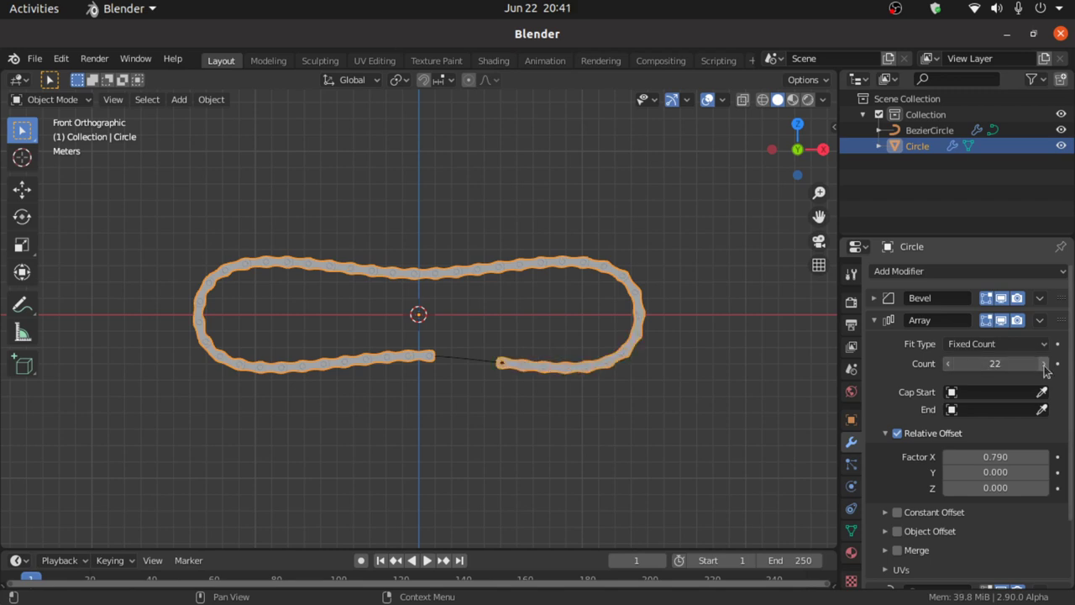
click(1043, 363)
click(1043, 363)
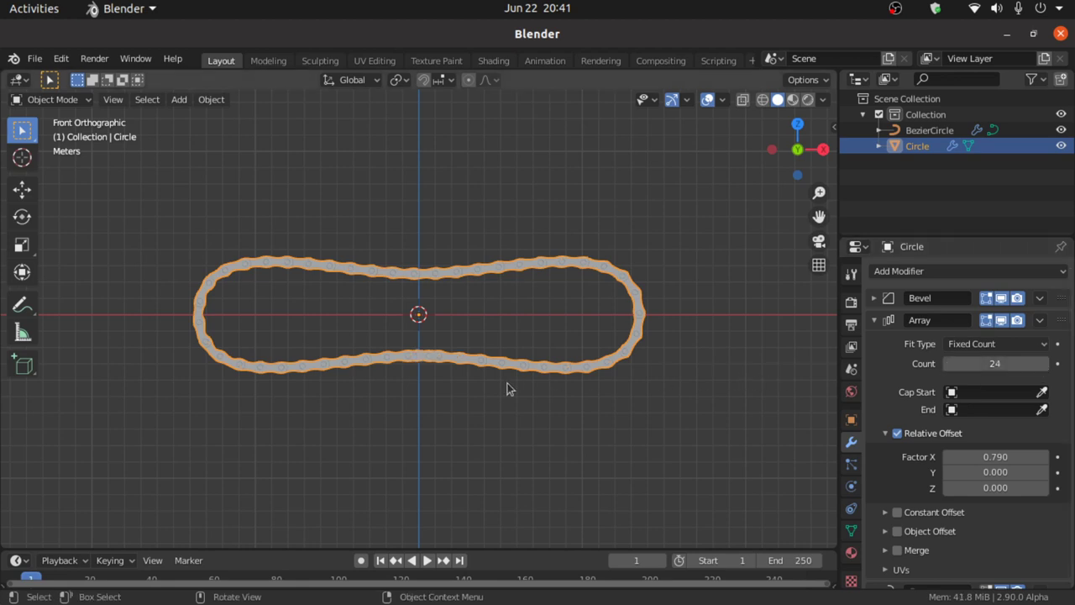
Select the BezierCircle curve and scale it up by about 1.014 to reduce the overlap where the chain ends meet.
scroll(506, 384, up, 5)
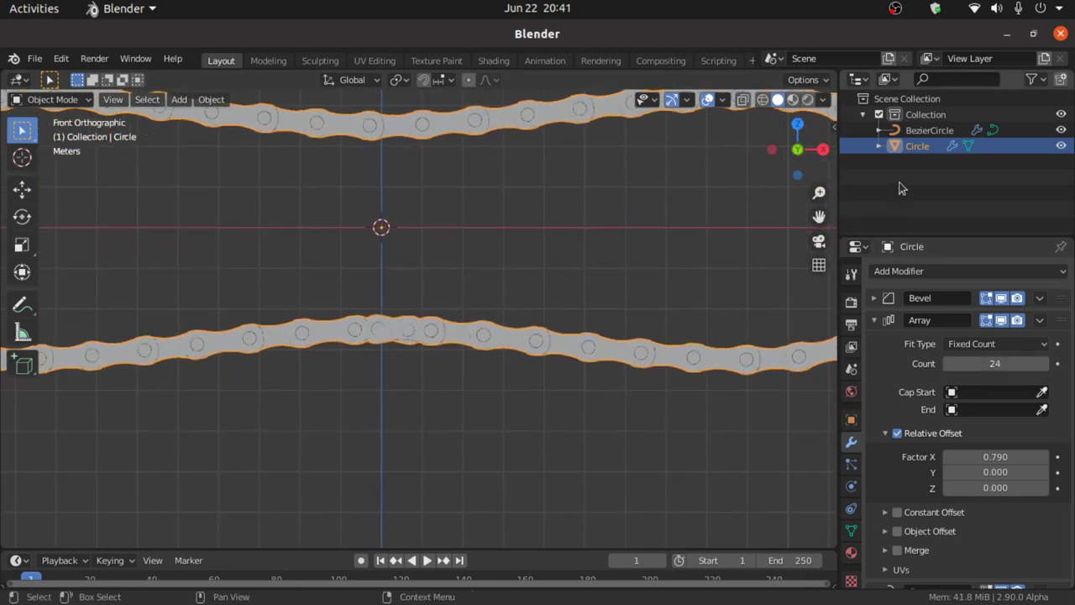
click(927, 132)
scroll(468, 252, down, 4)
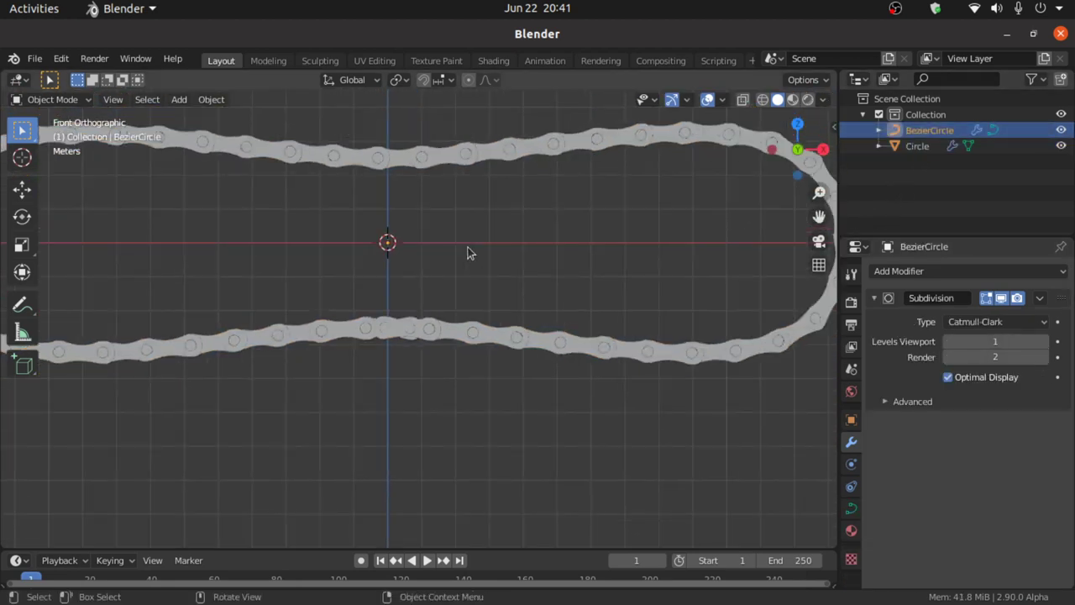
key(s)
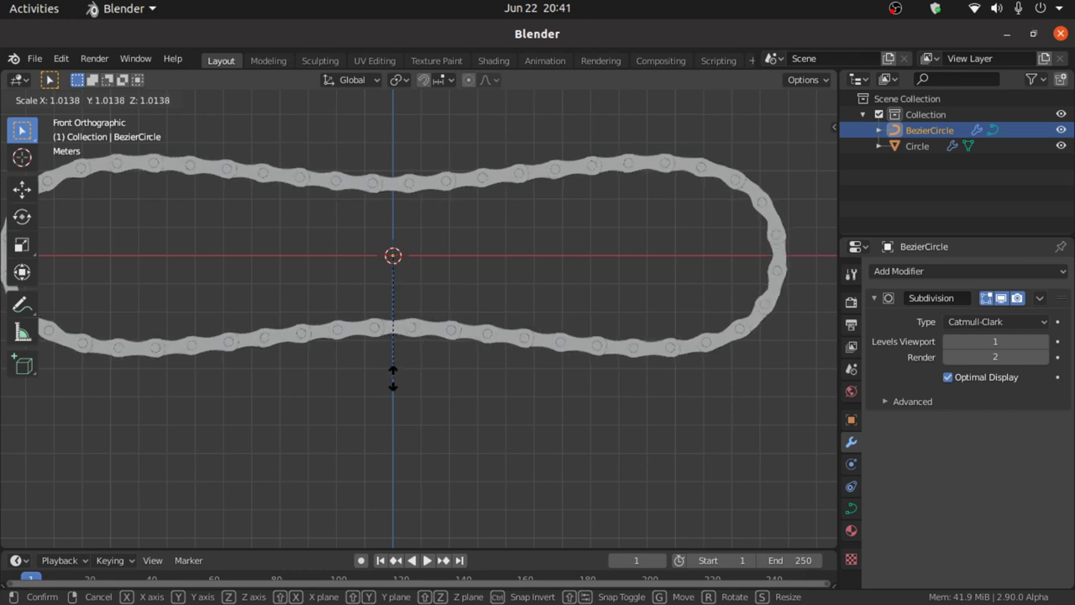
click(396, 386)
Fine-tune the closing joint by scaling the BezierCircle curve to about 0.998, and inspect the chain in perspective.
scroll(399, 388, up, 3)
scroll(519, 453, up, 7)
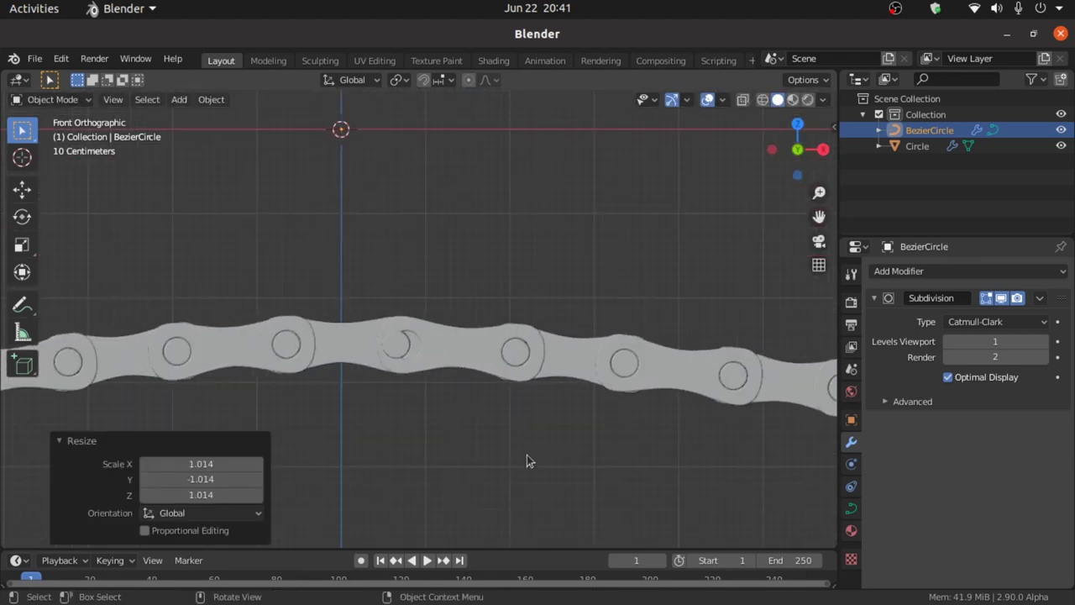
key(s)
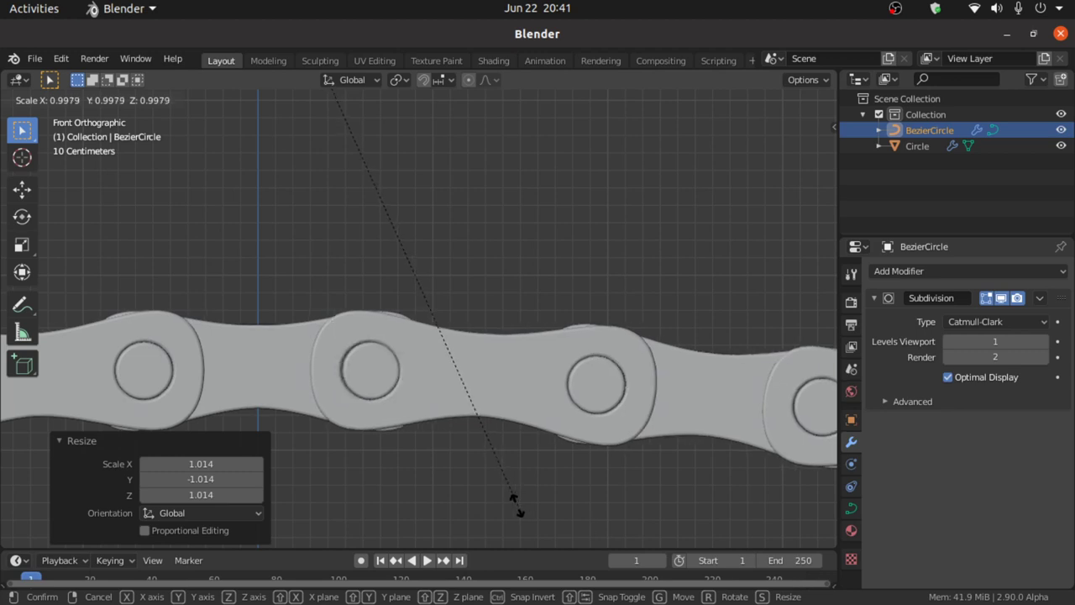
click(517, 505)
scroll(422, 319, down, 5)
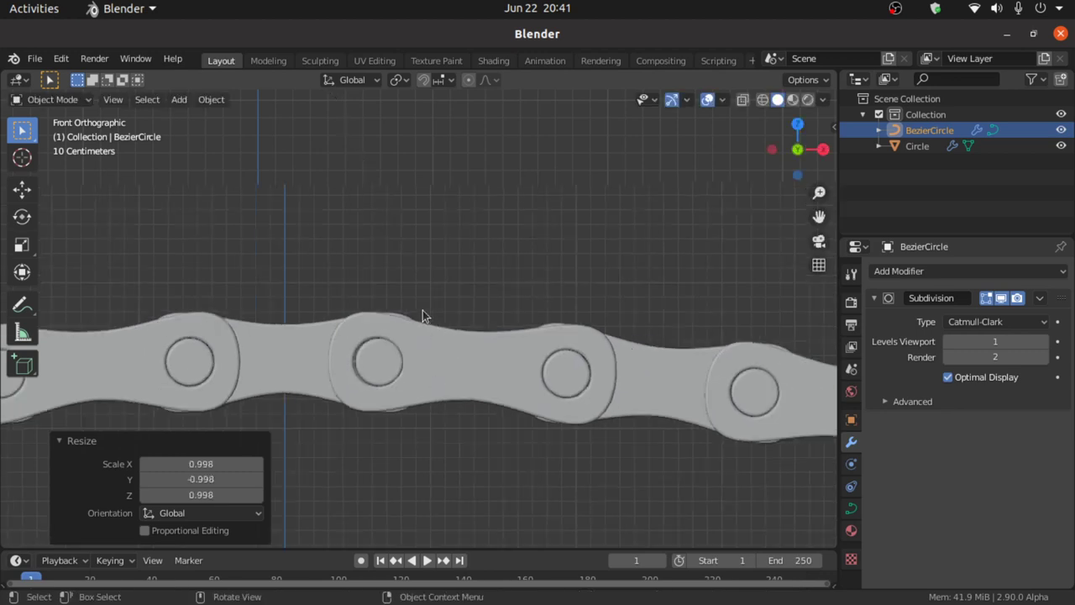
scroll(425, 315, down, 6)
middle_drag(427, 314, 588, 328)
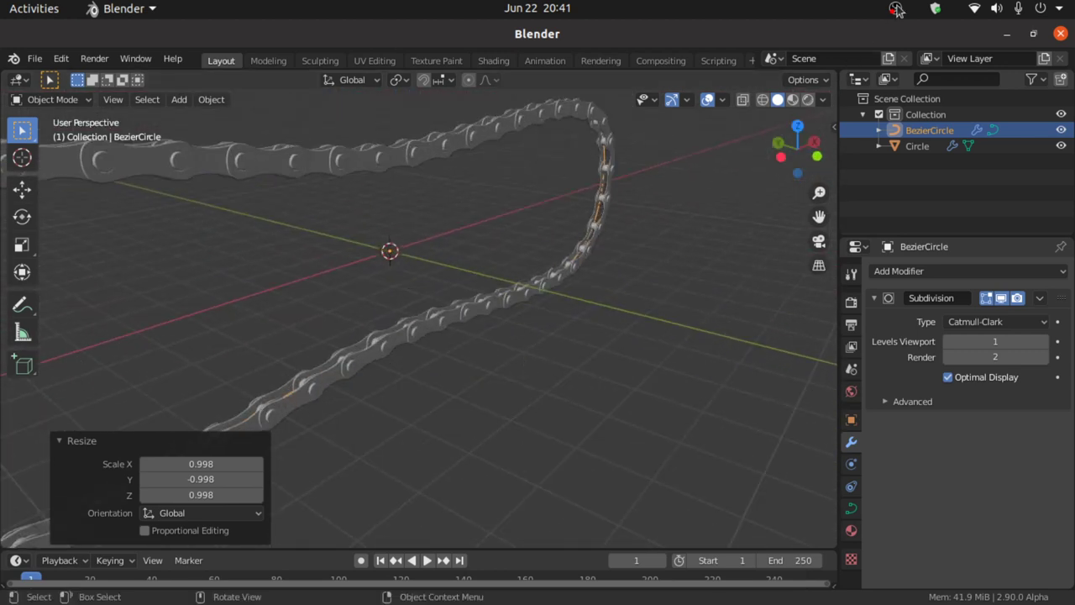